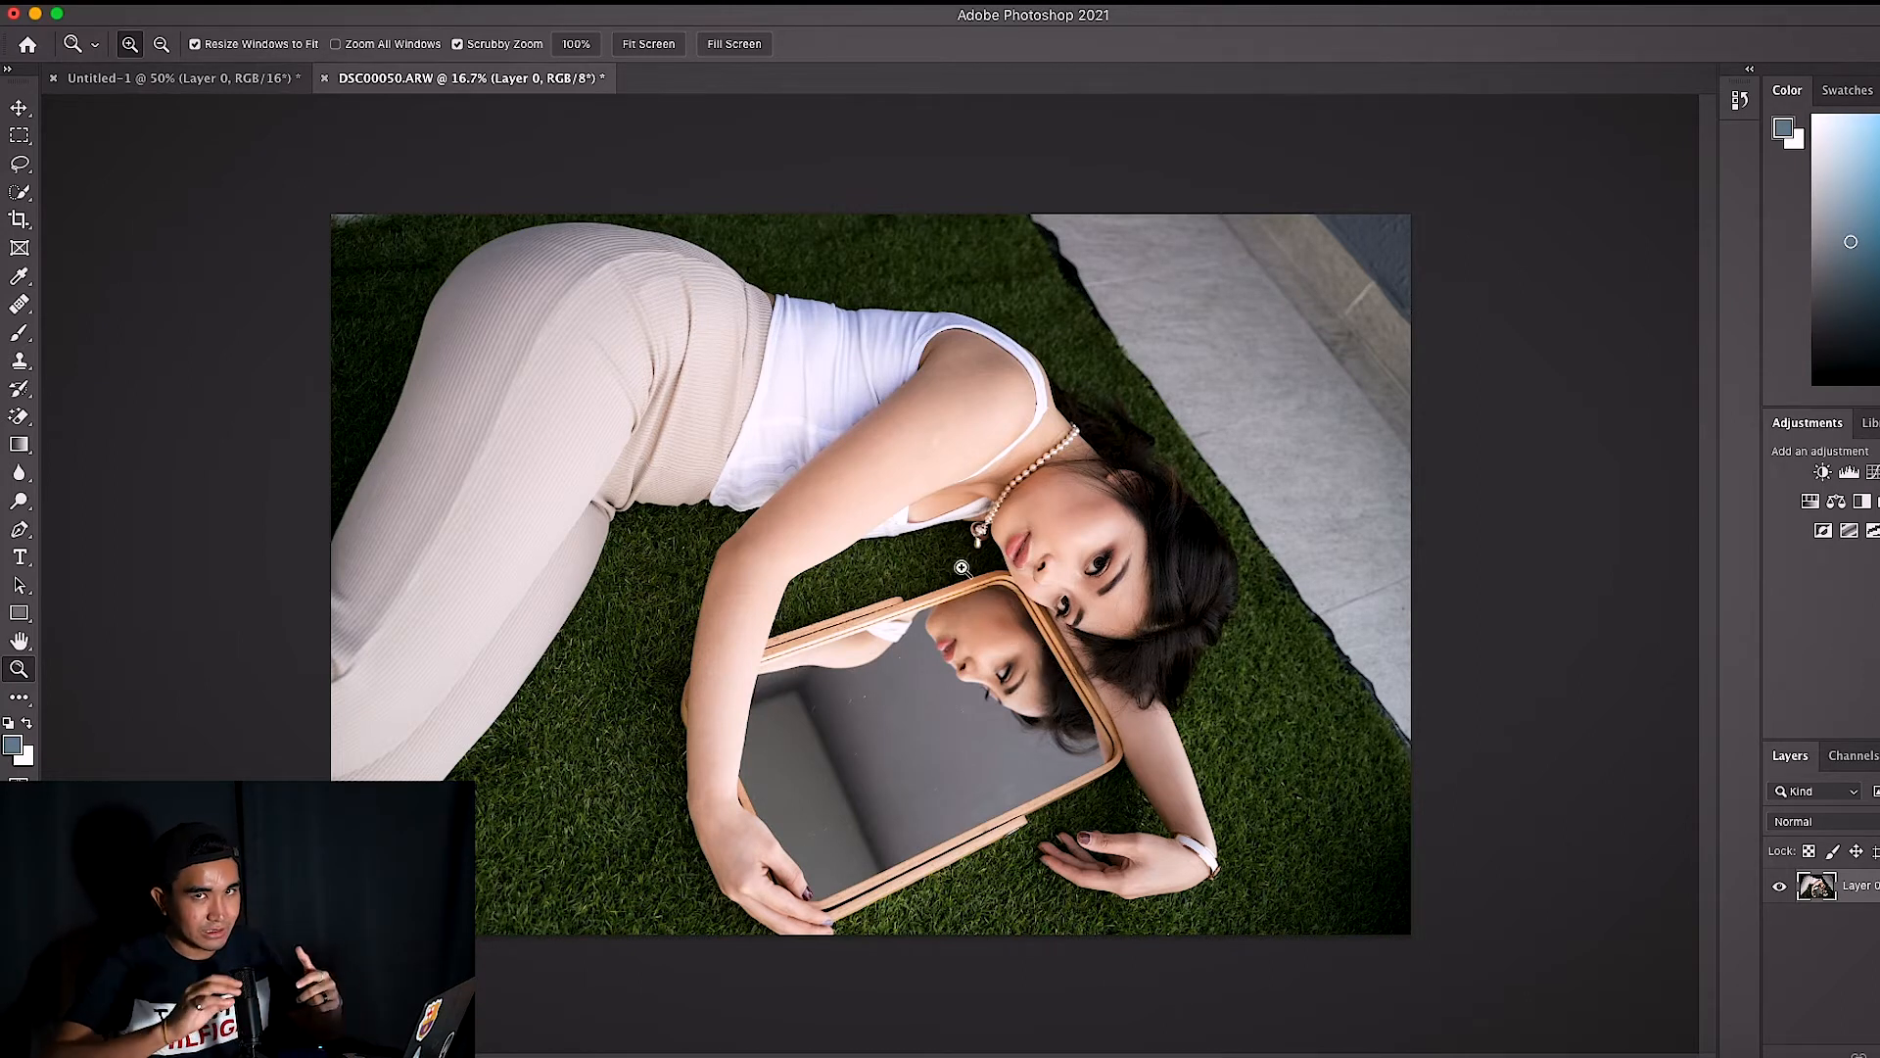
# - Try selecting the woman's body, hair and hands with the Quick Selection tool, and clear the selection
pyautogui.press('w')
pyautogui.moveTo(637, 319)
pyautogui.mouseDown()
pyautogui.moveTo(975, 418)
pyautogui.moveTo(1103, 523)
pyautogui.moveTo(1115, 591)
pyautogui.moveTo(1089, 497)
pyautogui.moveTo(1116, 591)
pyautogui.moveTo(1066, 635)
pyautogui.moveTo(1103, 641)
pyautogui.moveTo(1134, 707)
pyautogui.moveTo(1191, 563)
pyautogui.mouseUp()
pyautogui.moveTo(1191, 826); pyautogui.dragTo(1160, 870)
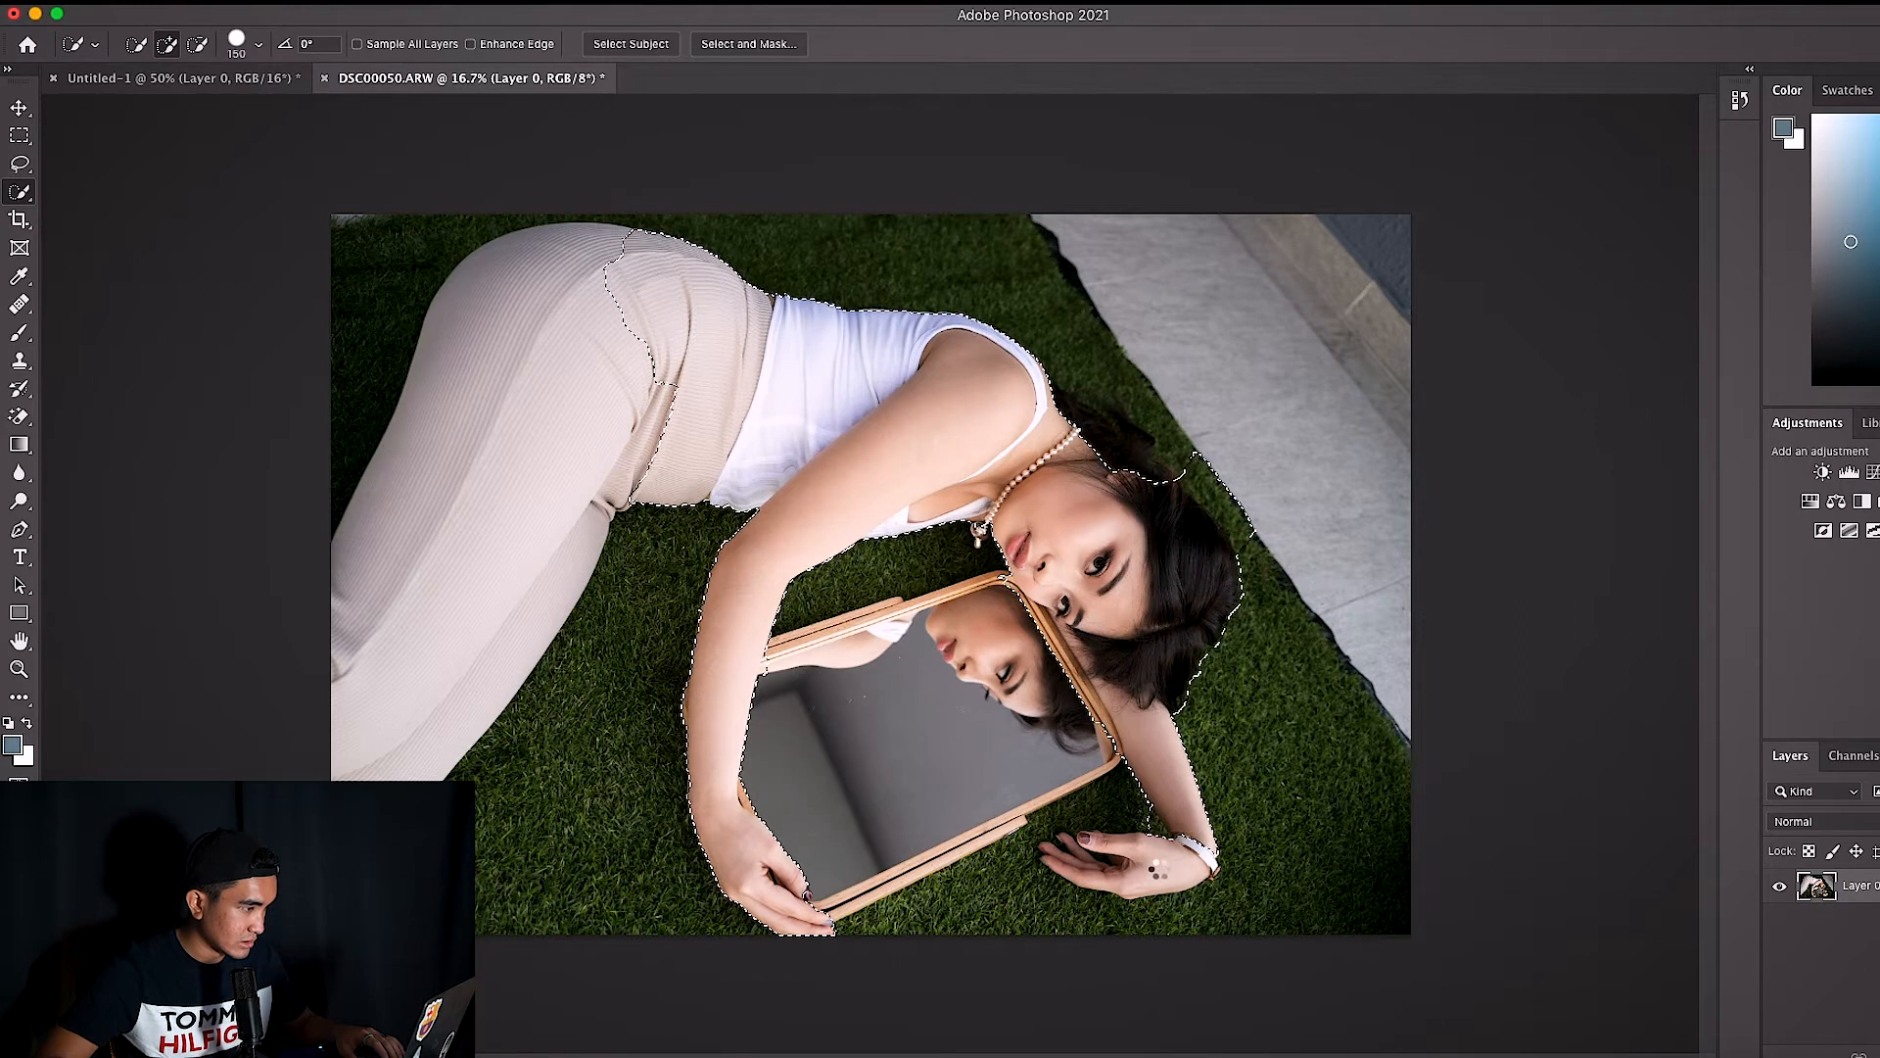
pyautogui.click(1137, 864)
pyautogui.click(732, 770)
pyautogui.click(507, 436)
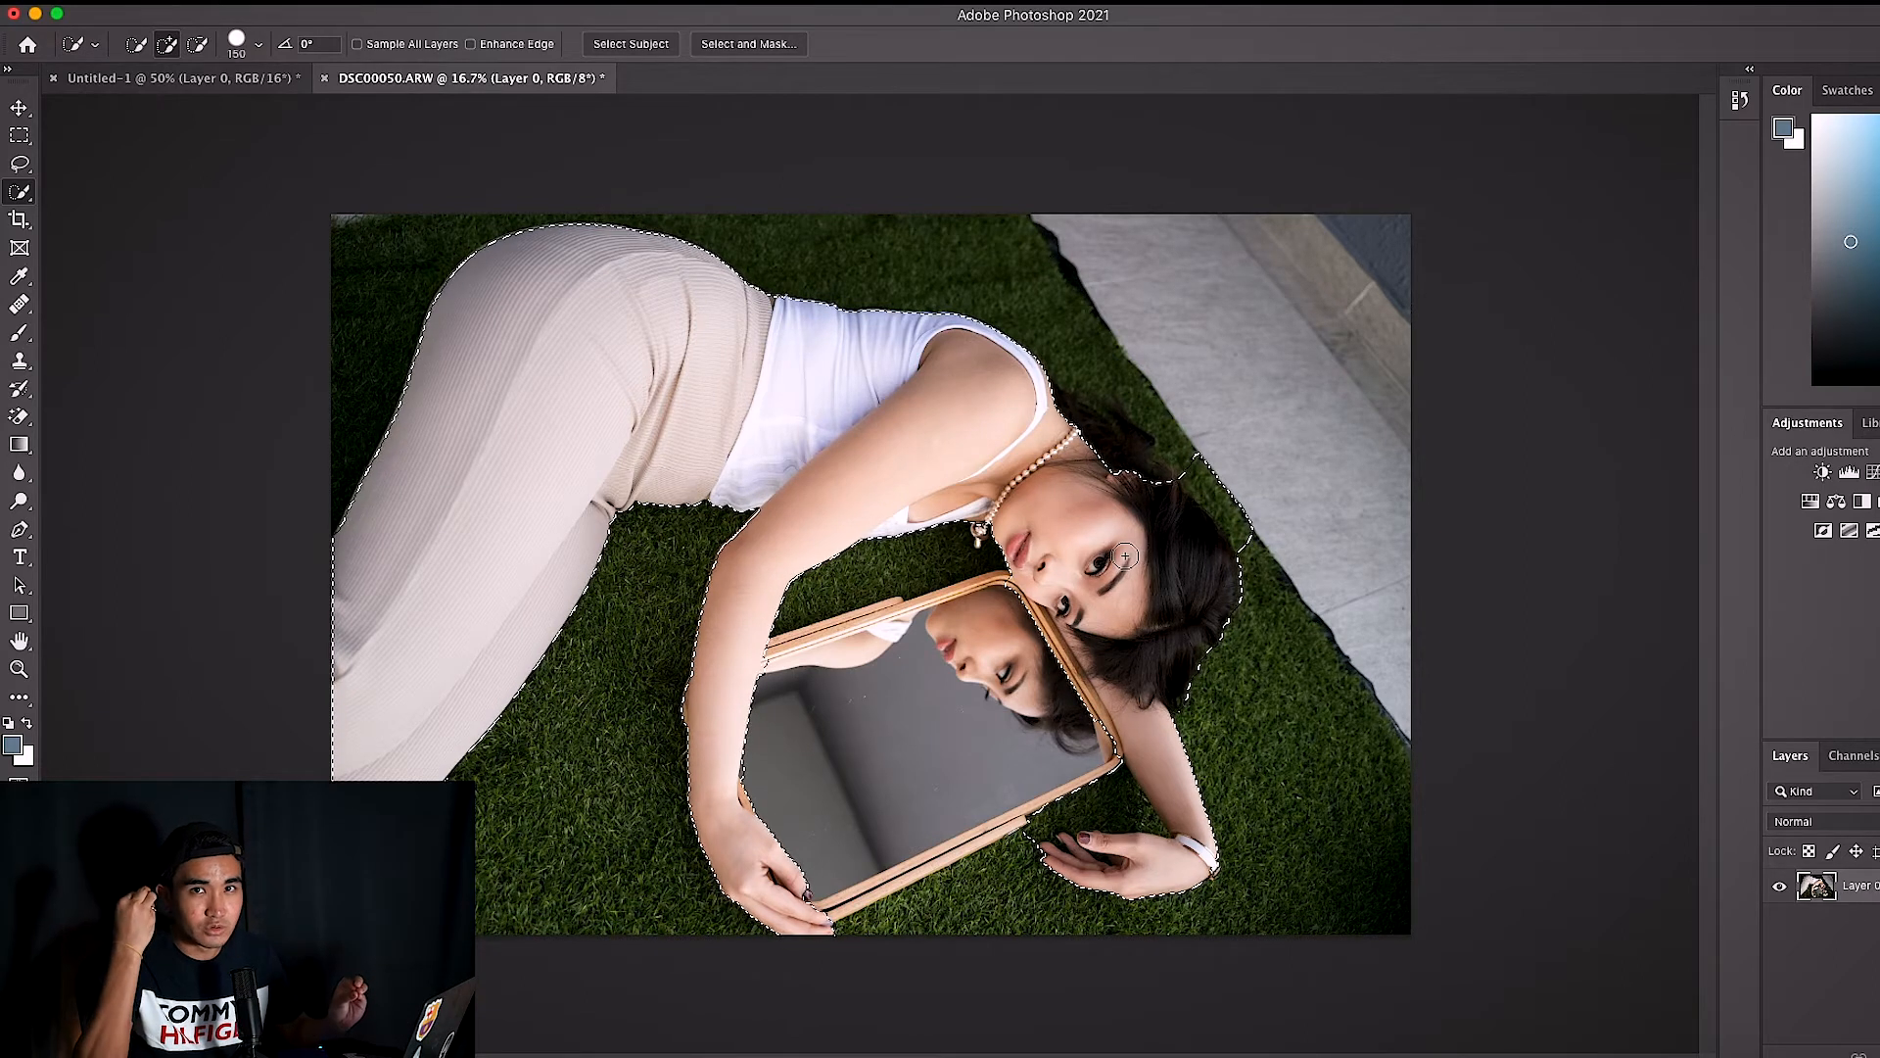
pyautogui.press('super+d')
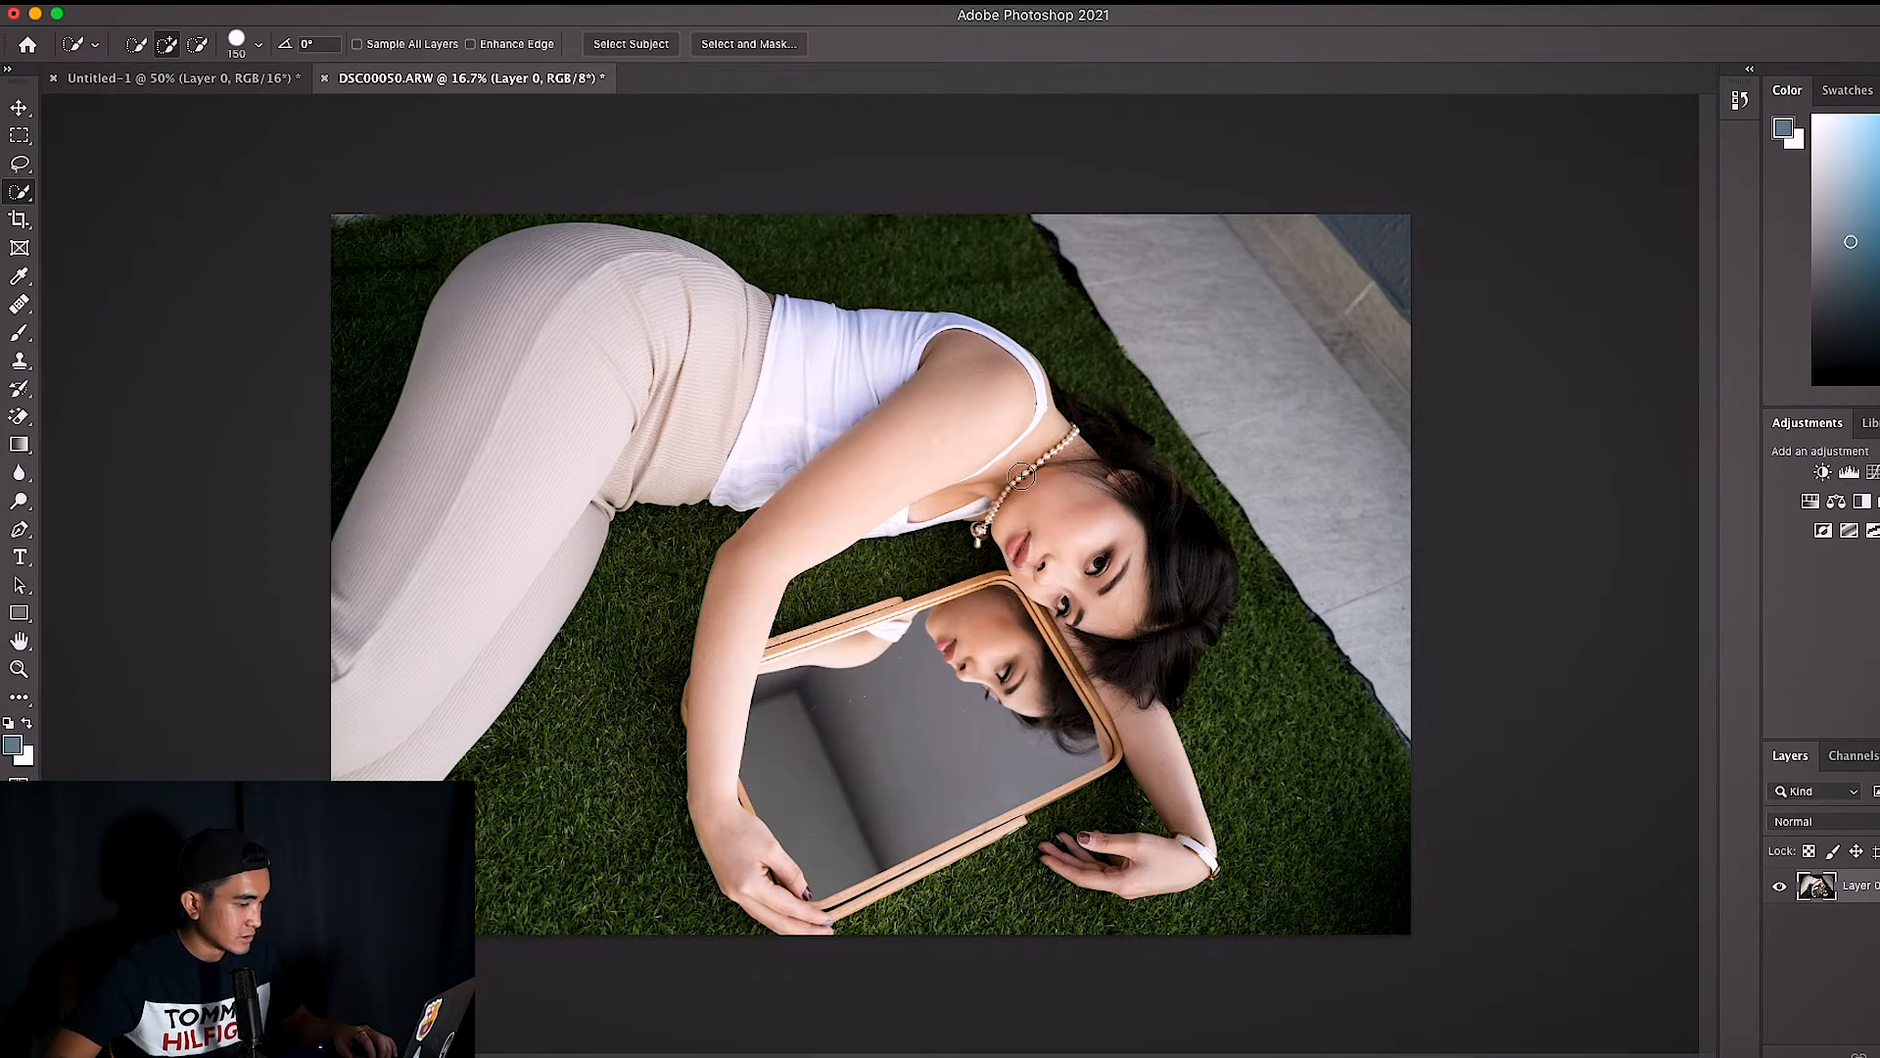
# - Start a Pen tool path where the lower trouser leg meets the photo's left border and trace its rounded lower edge
pyautogui.press('p')
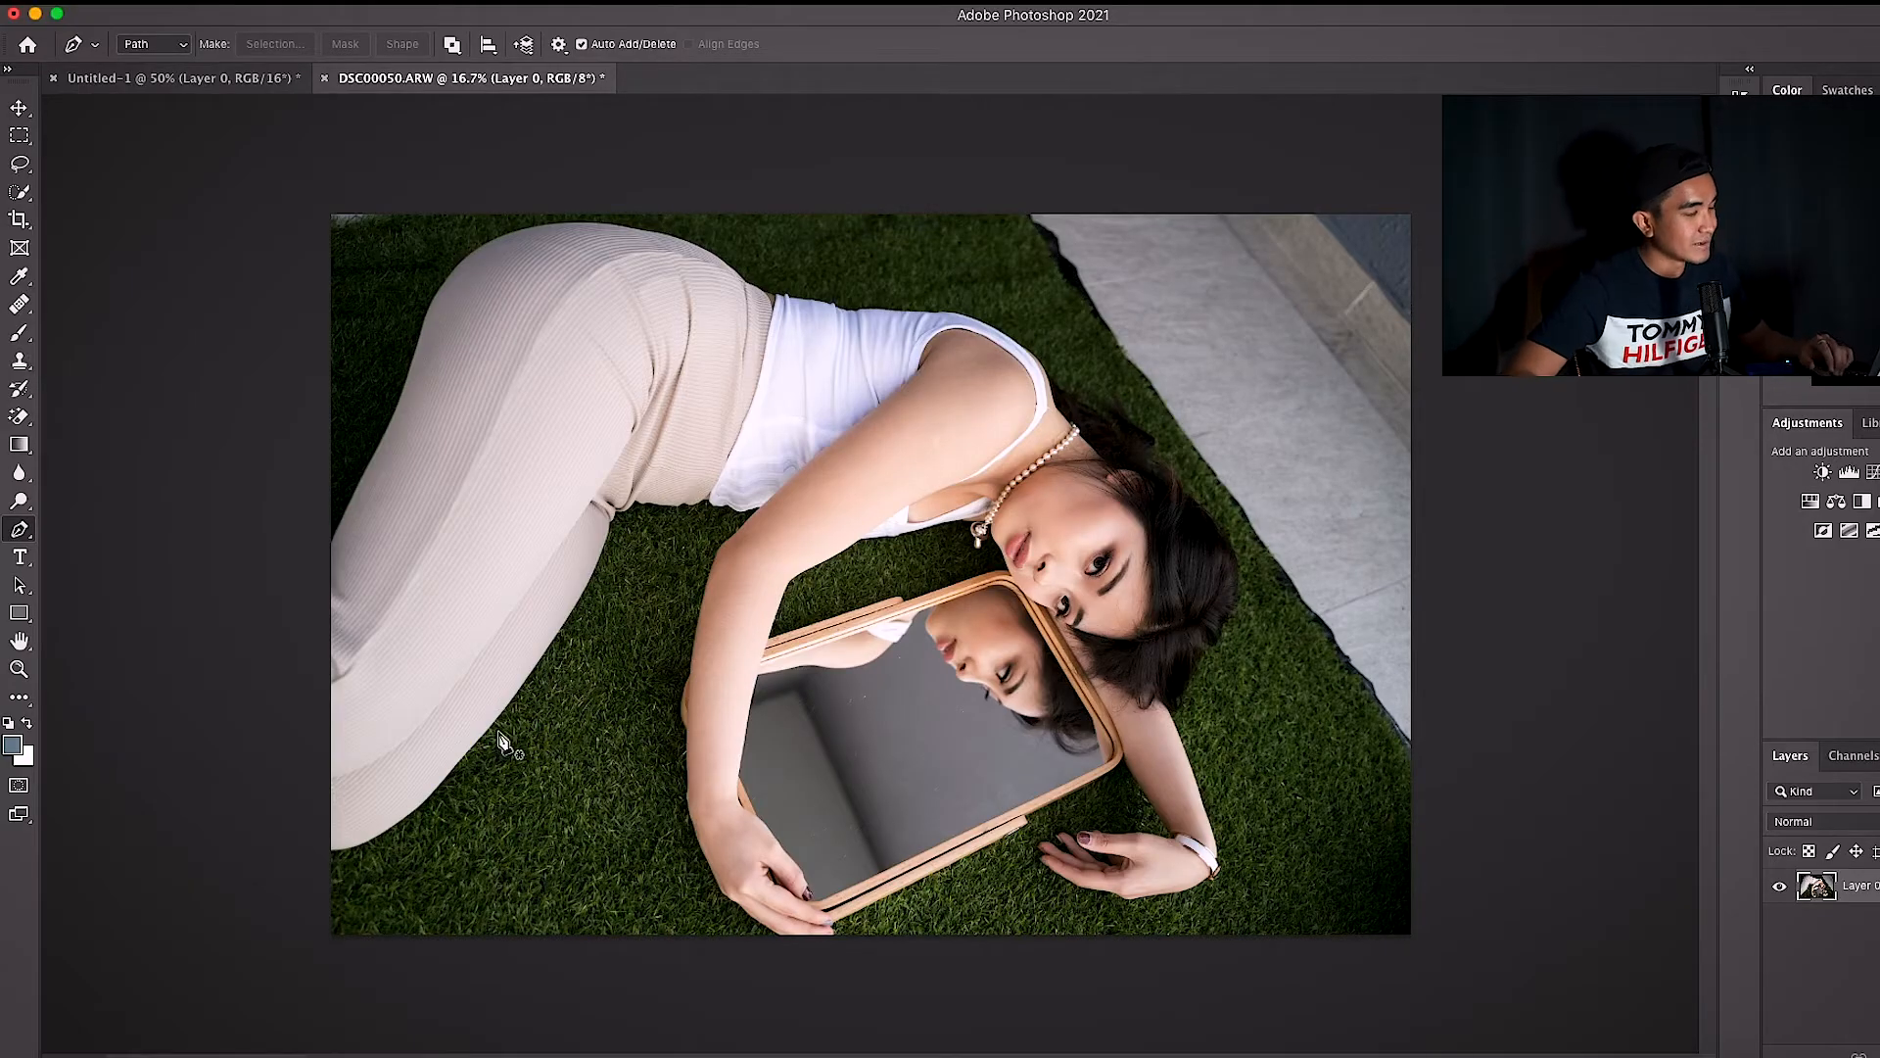
pyautogui.press('z')
pyautogui.keyDown('alt'); pyautogui.click(468, 783); pyautogui.keyUp('alt')
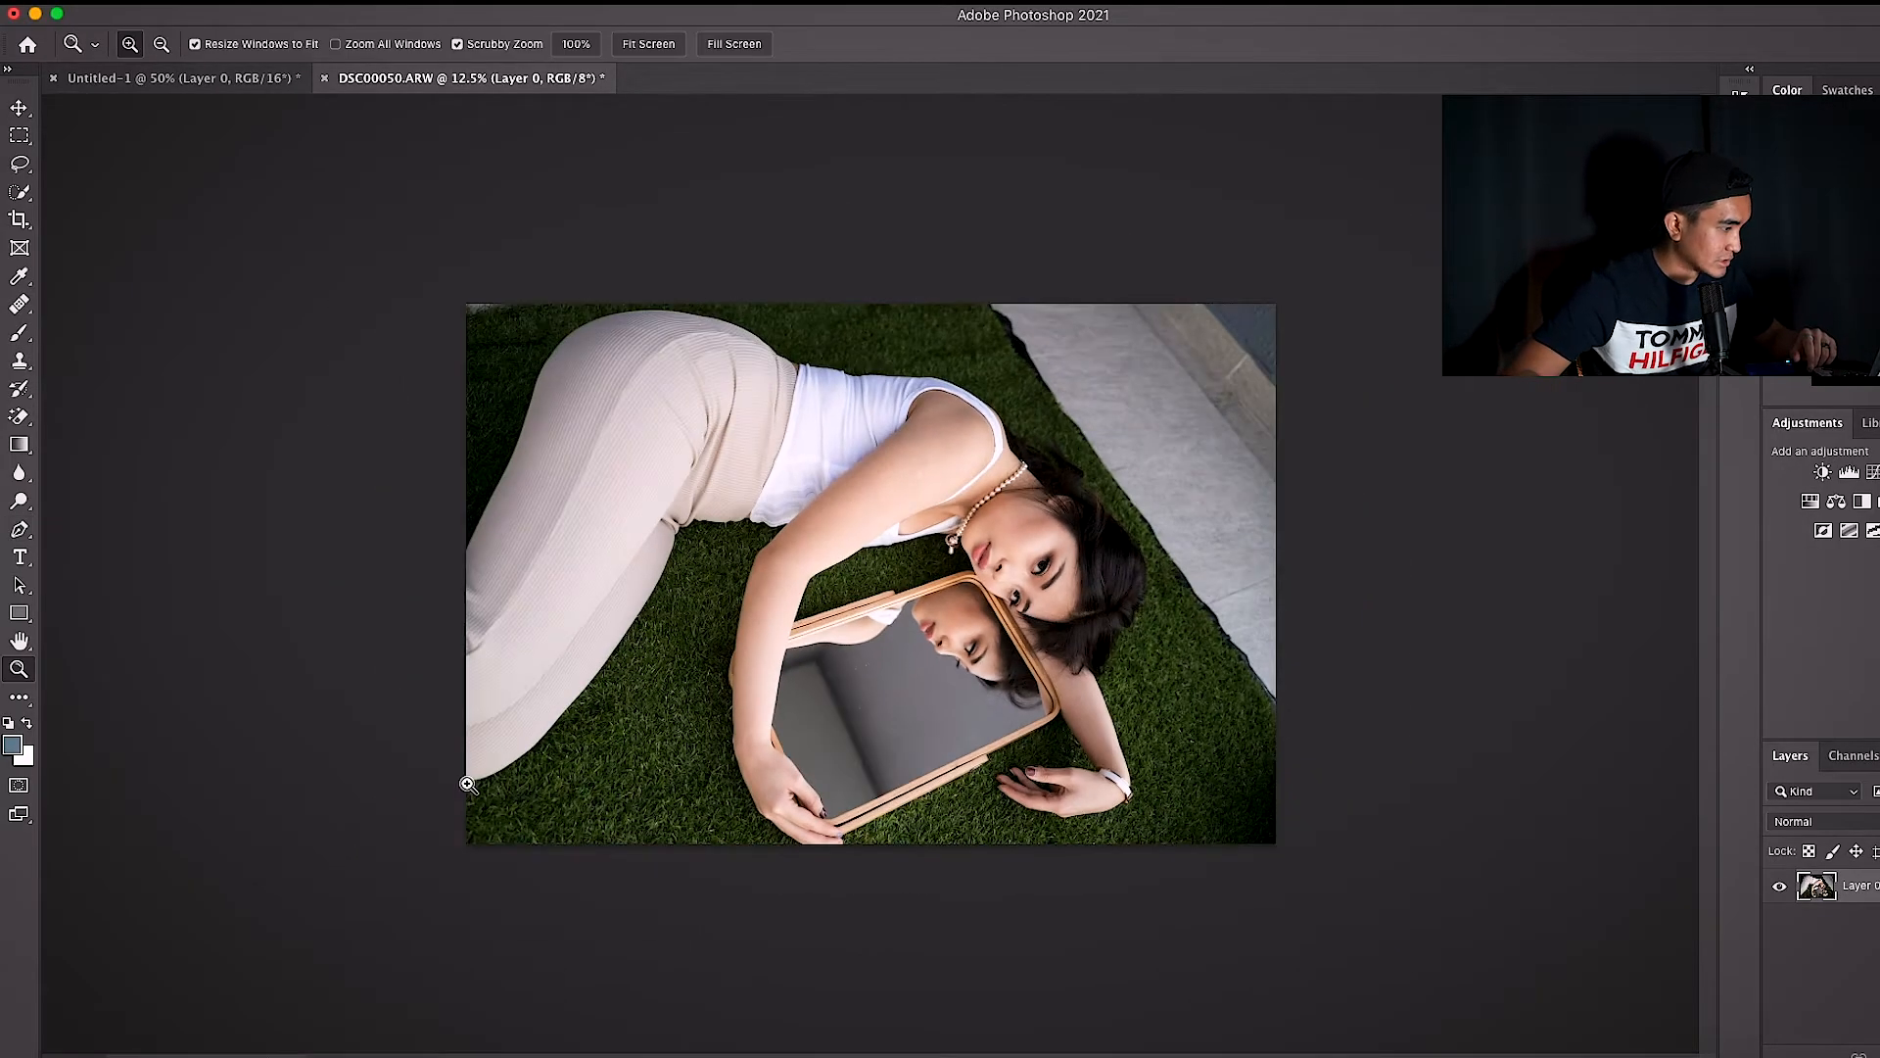
pyautogui.click(468, 783)
pyautogui.click(364, 802)
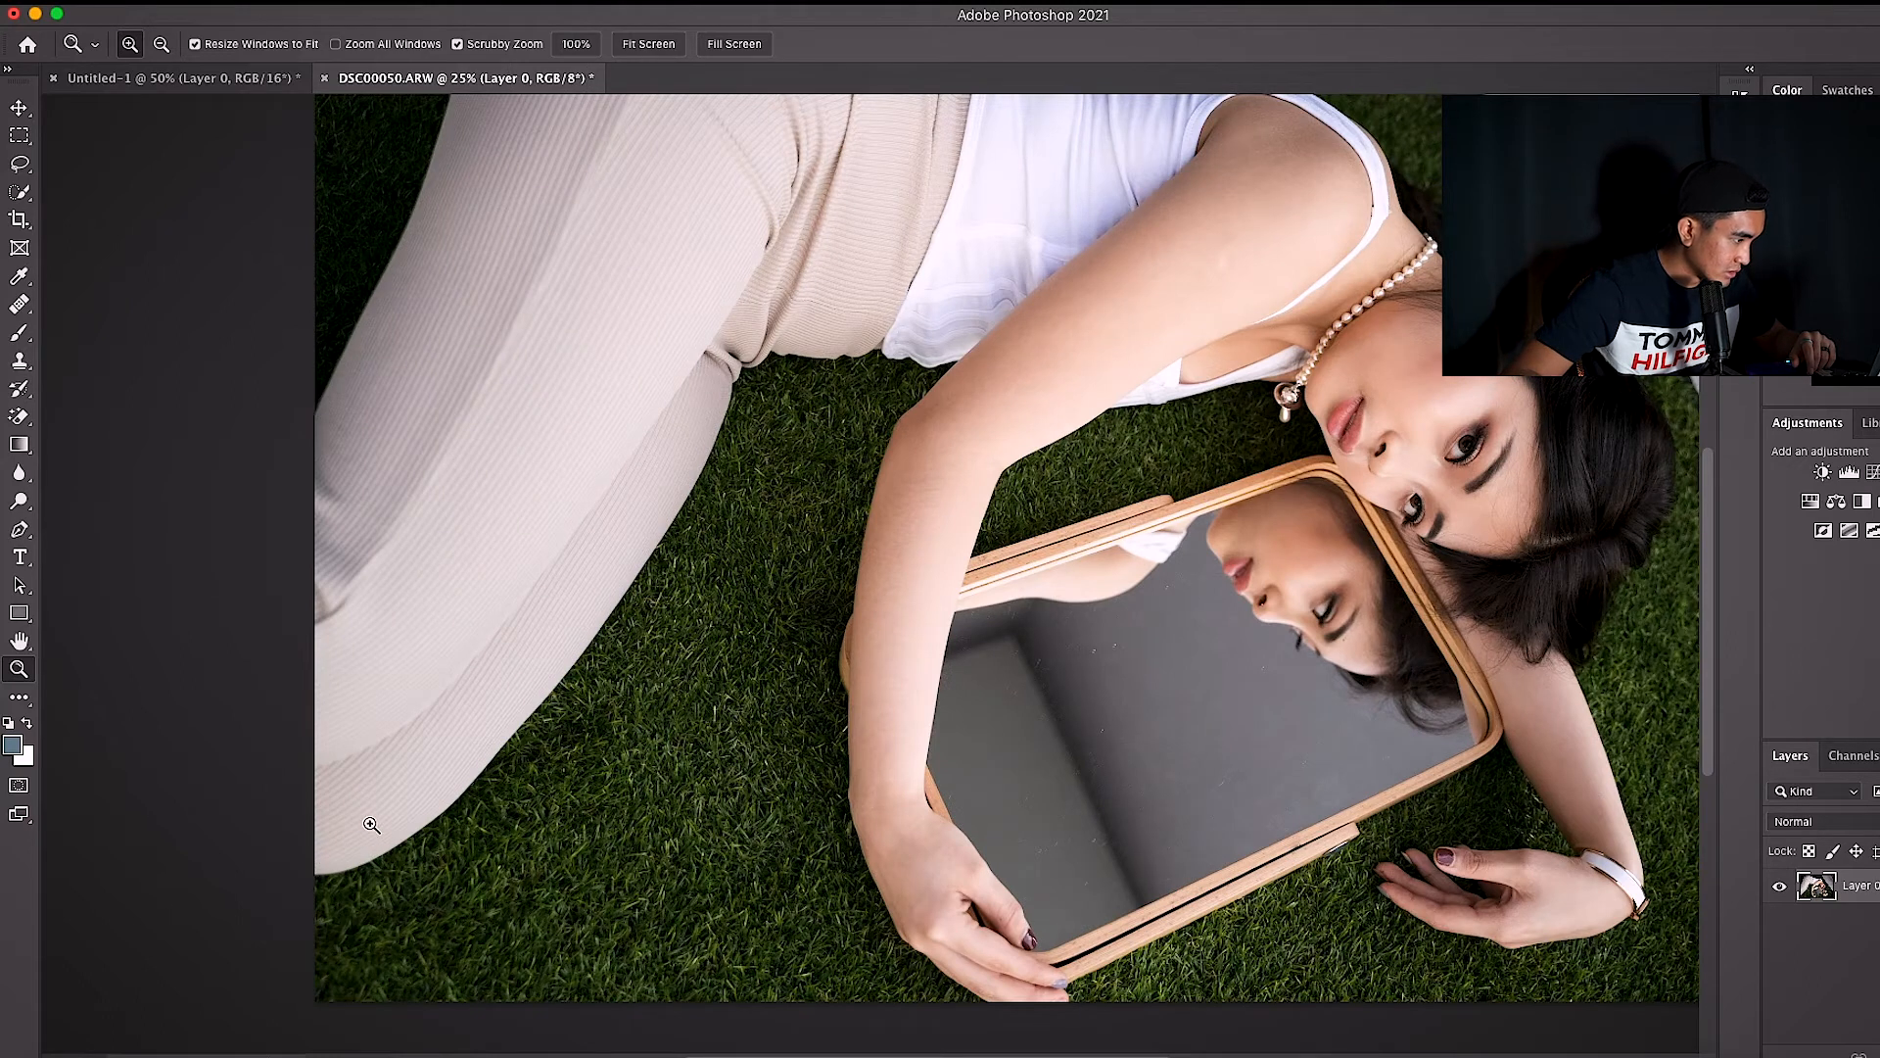
pyautogui.click(341, 820)
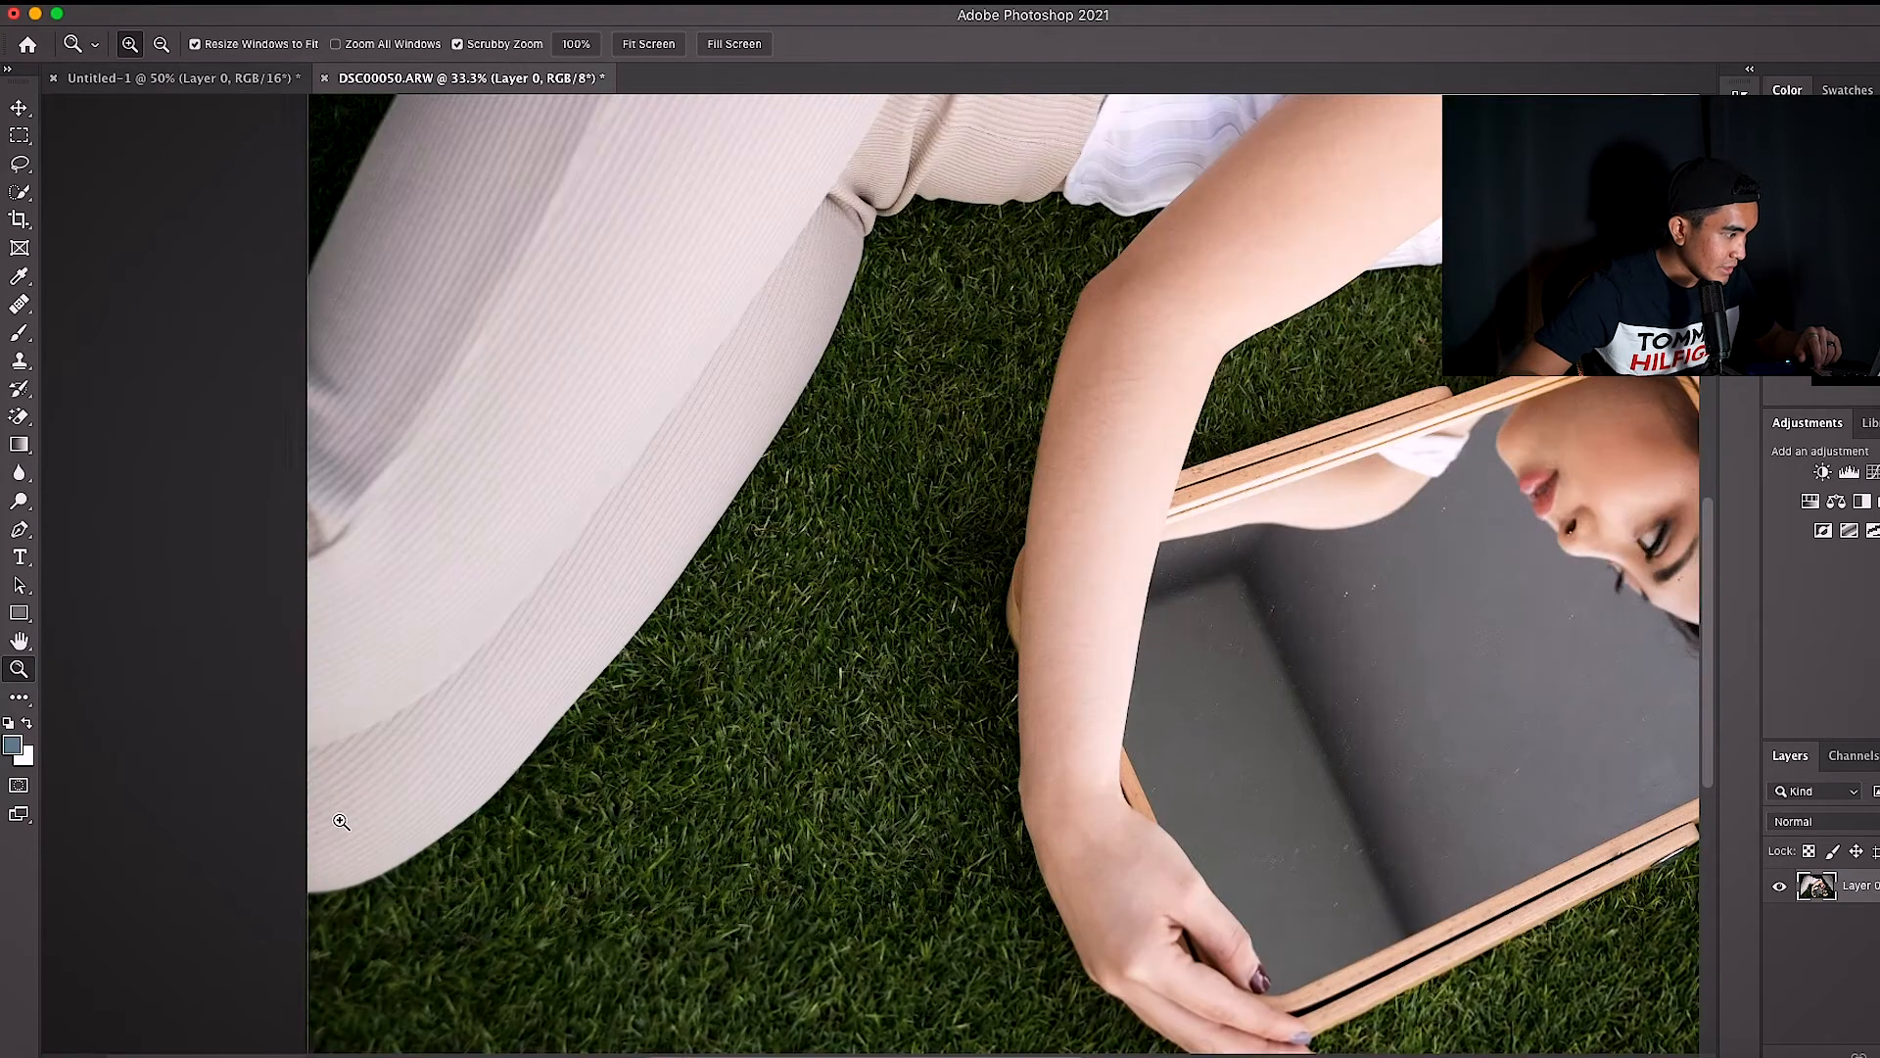
pyautogui.press('p')
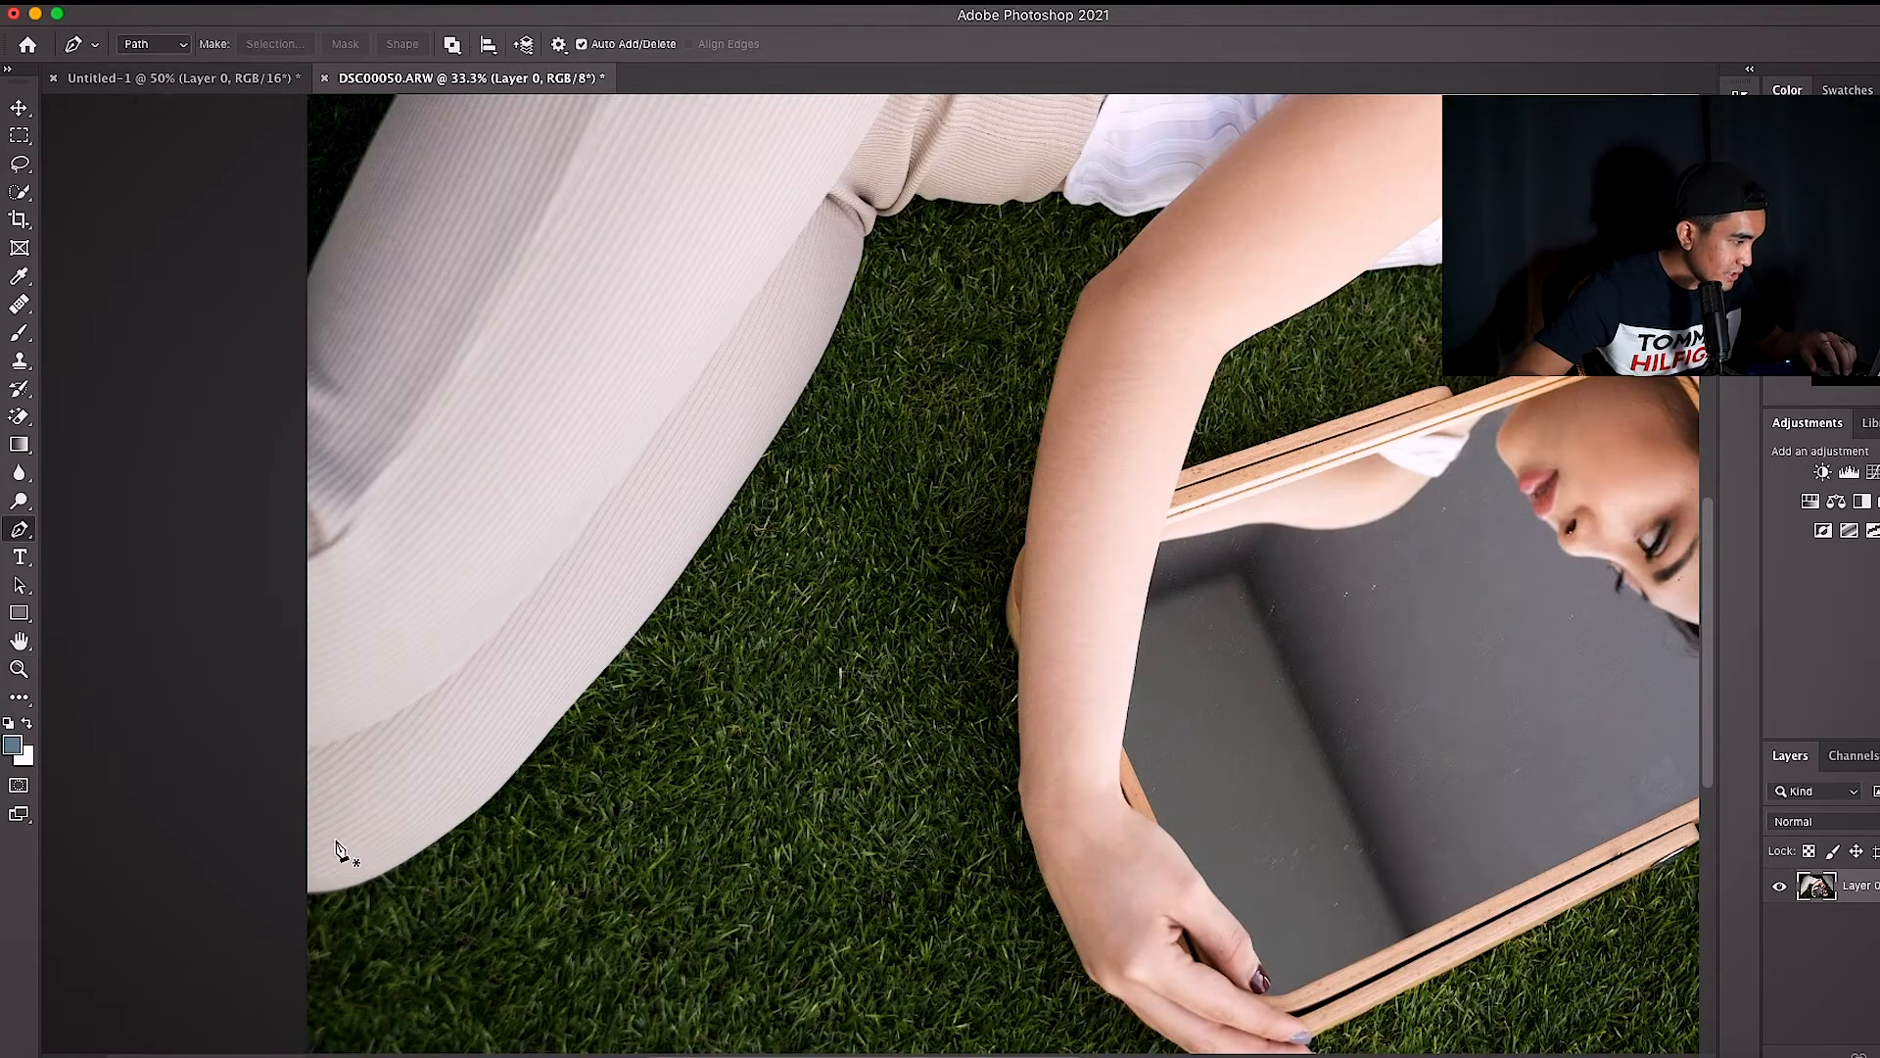
pyautogui.click(310, 895)
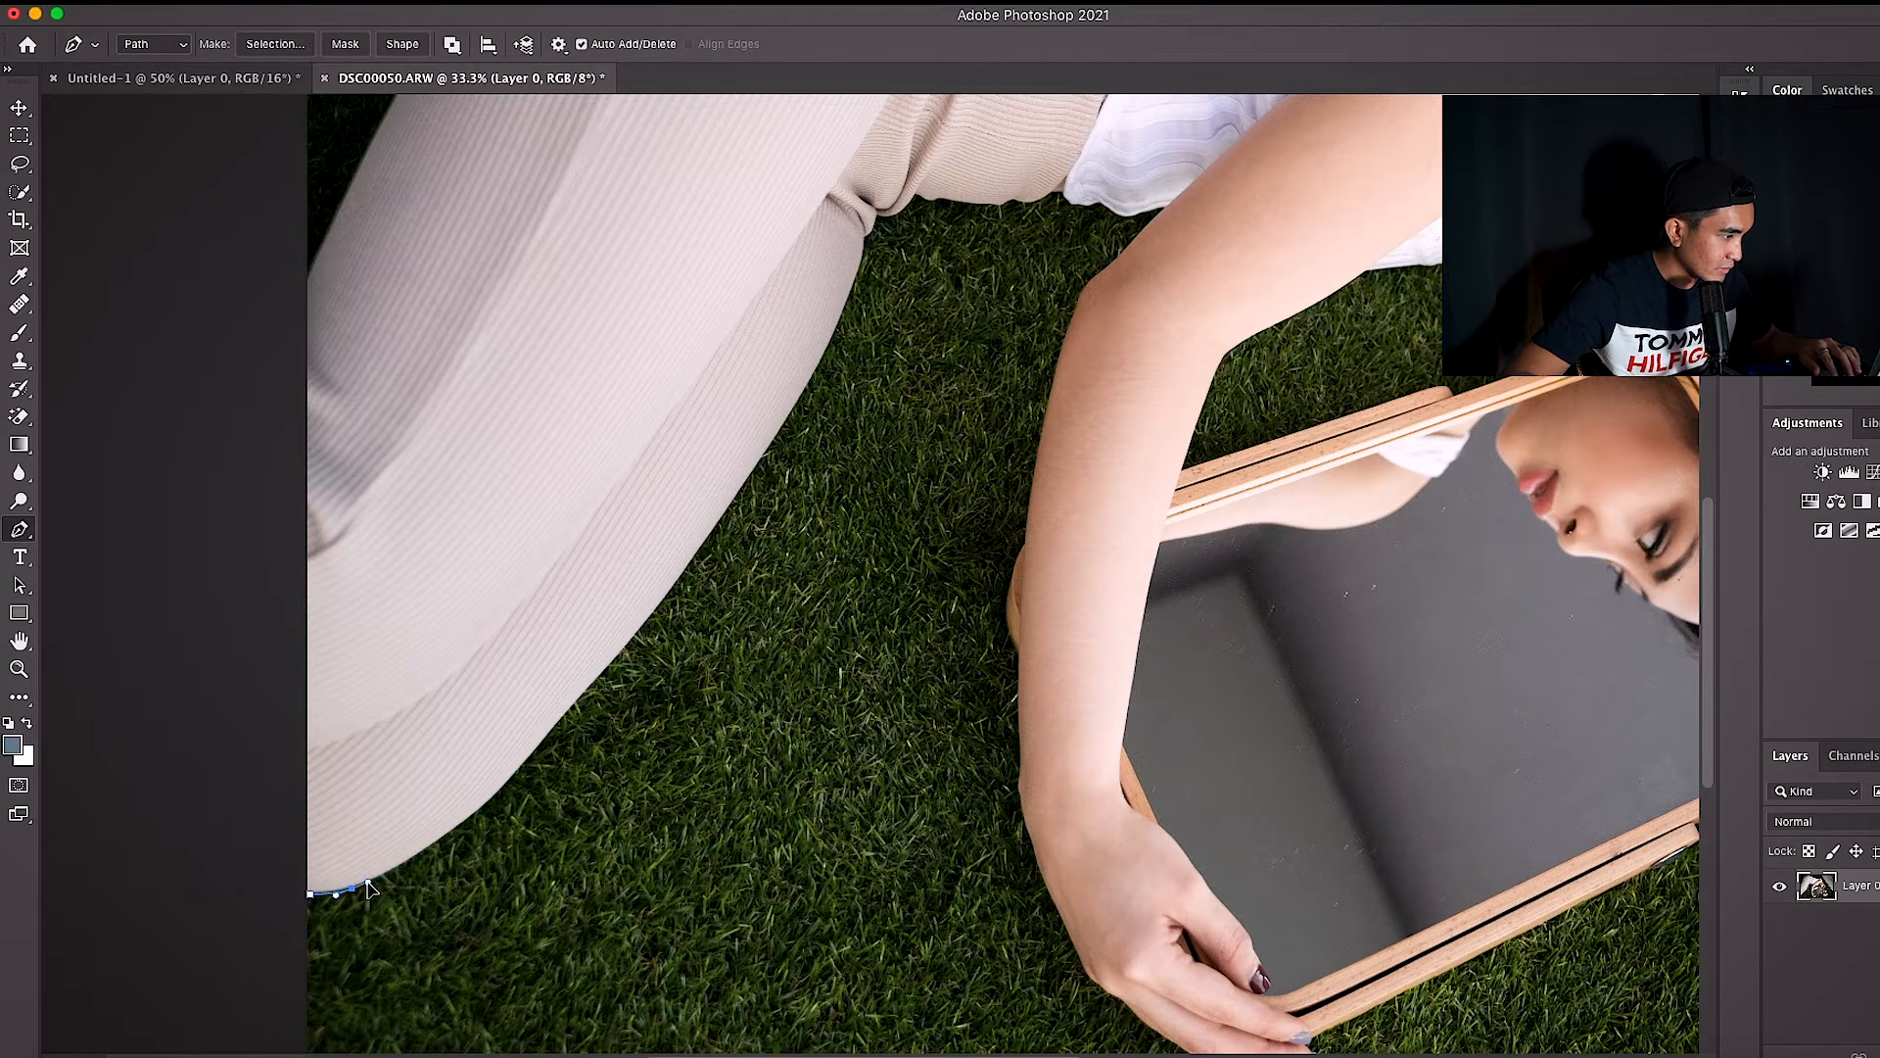
pyautogui.click(428, 848)
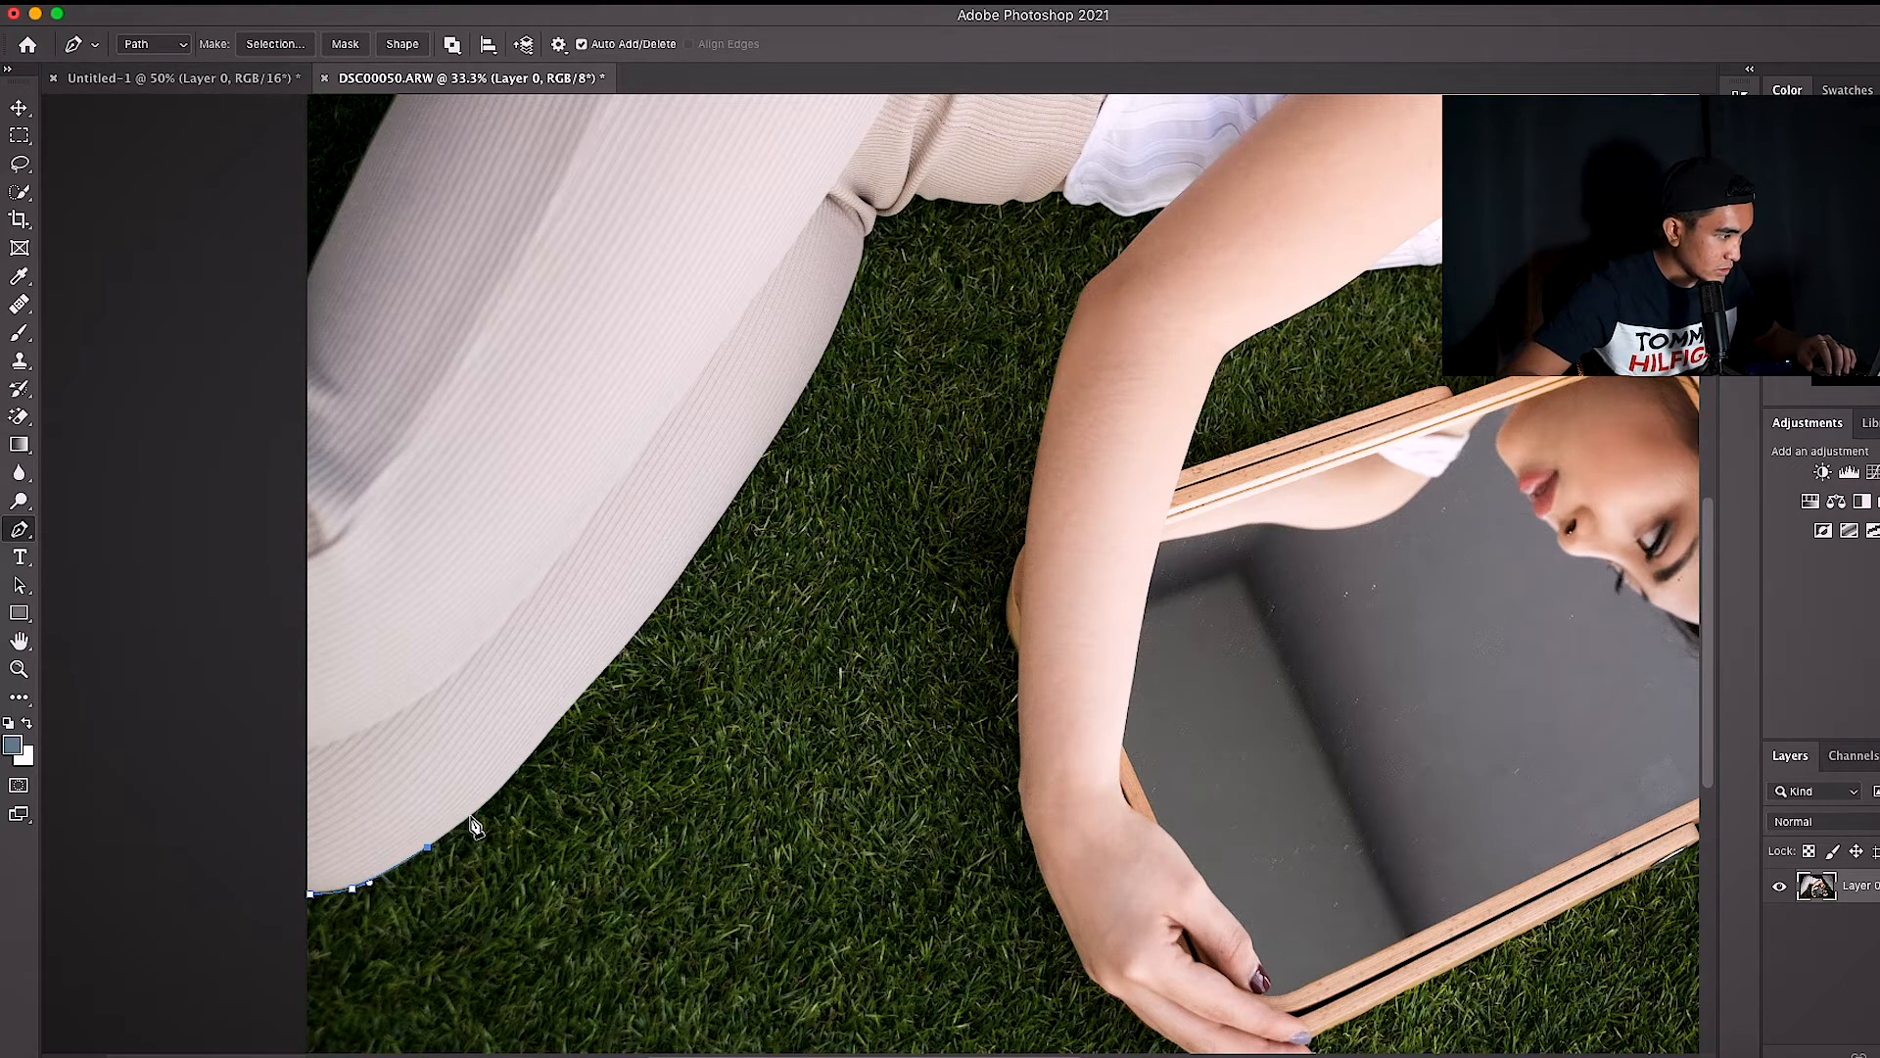
pyautogui.moveTo(476, 814); pyautogui.dragTo(485, 805)
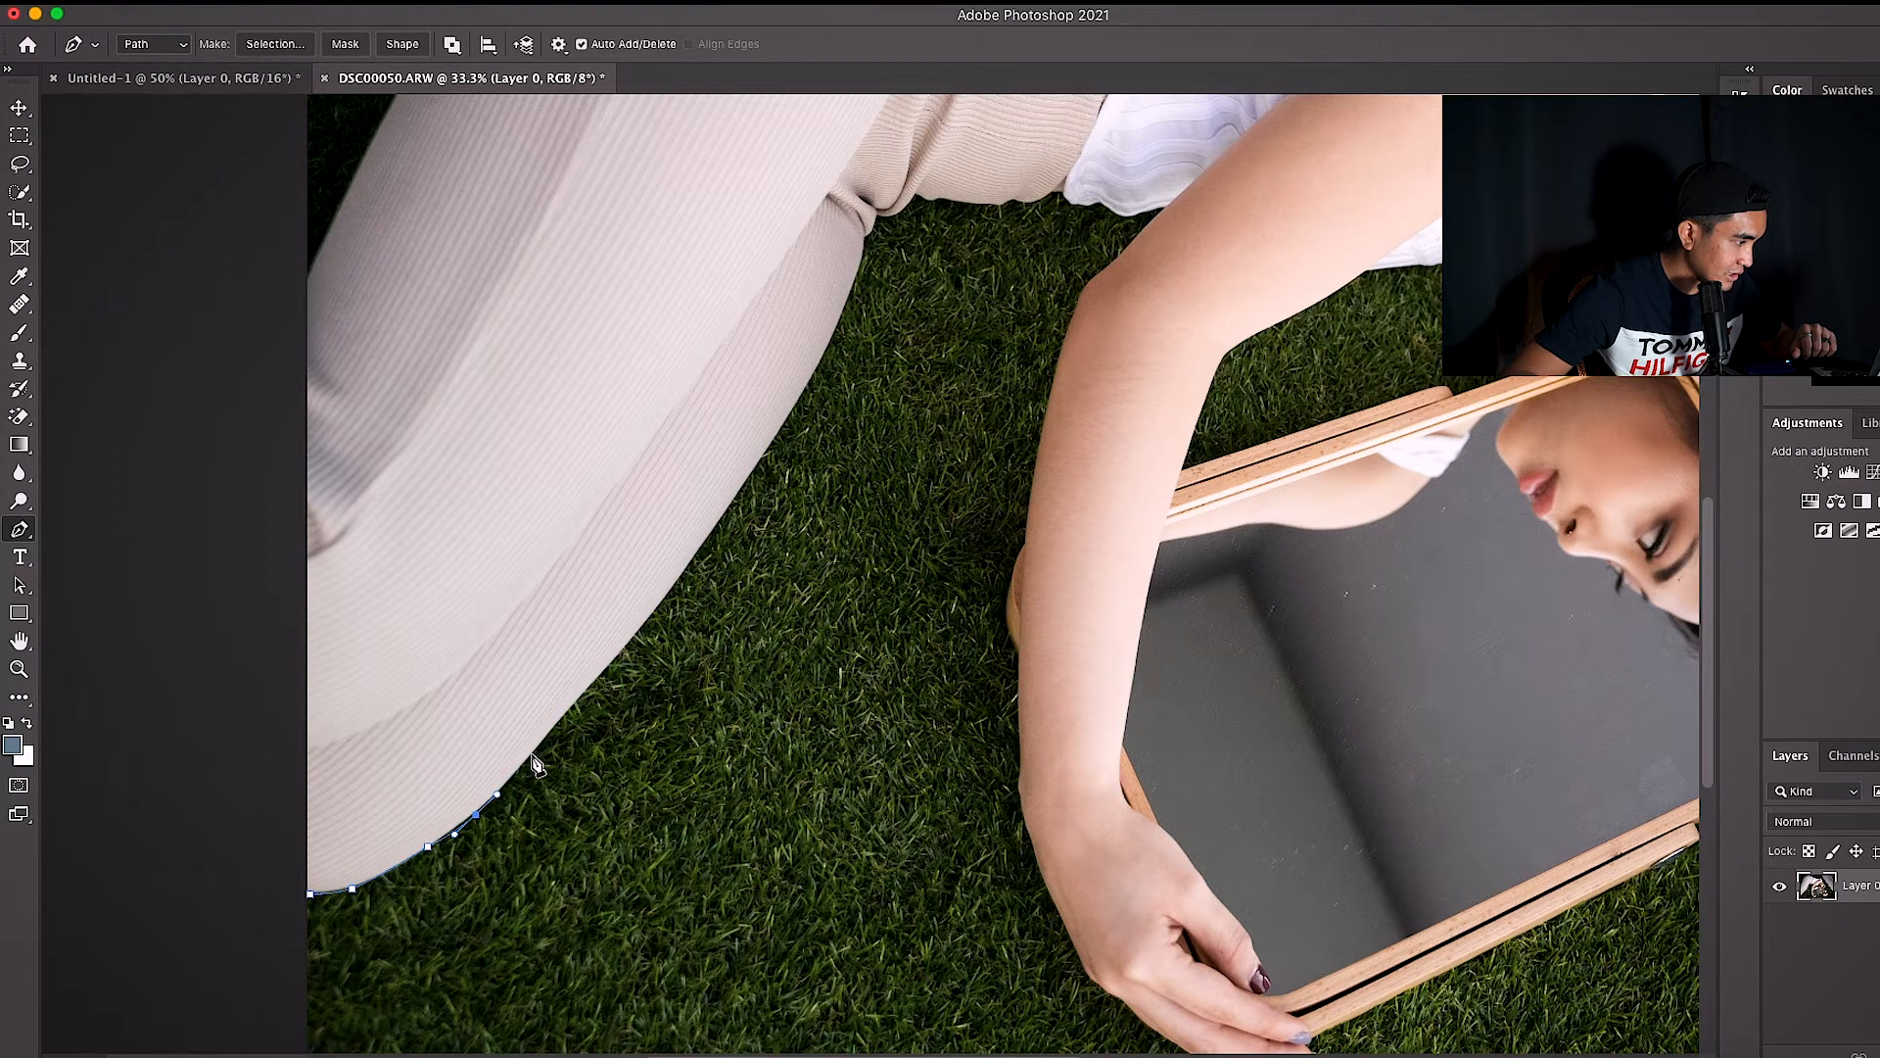
# - Continue the path up the lower edge of the trouser leg and around the fabric fold at the hip
pyautogui.click(587, 692)
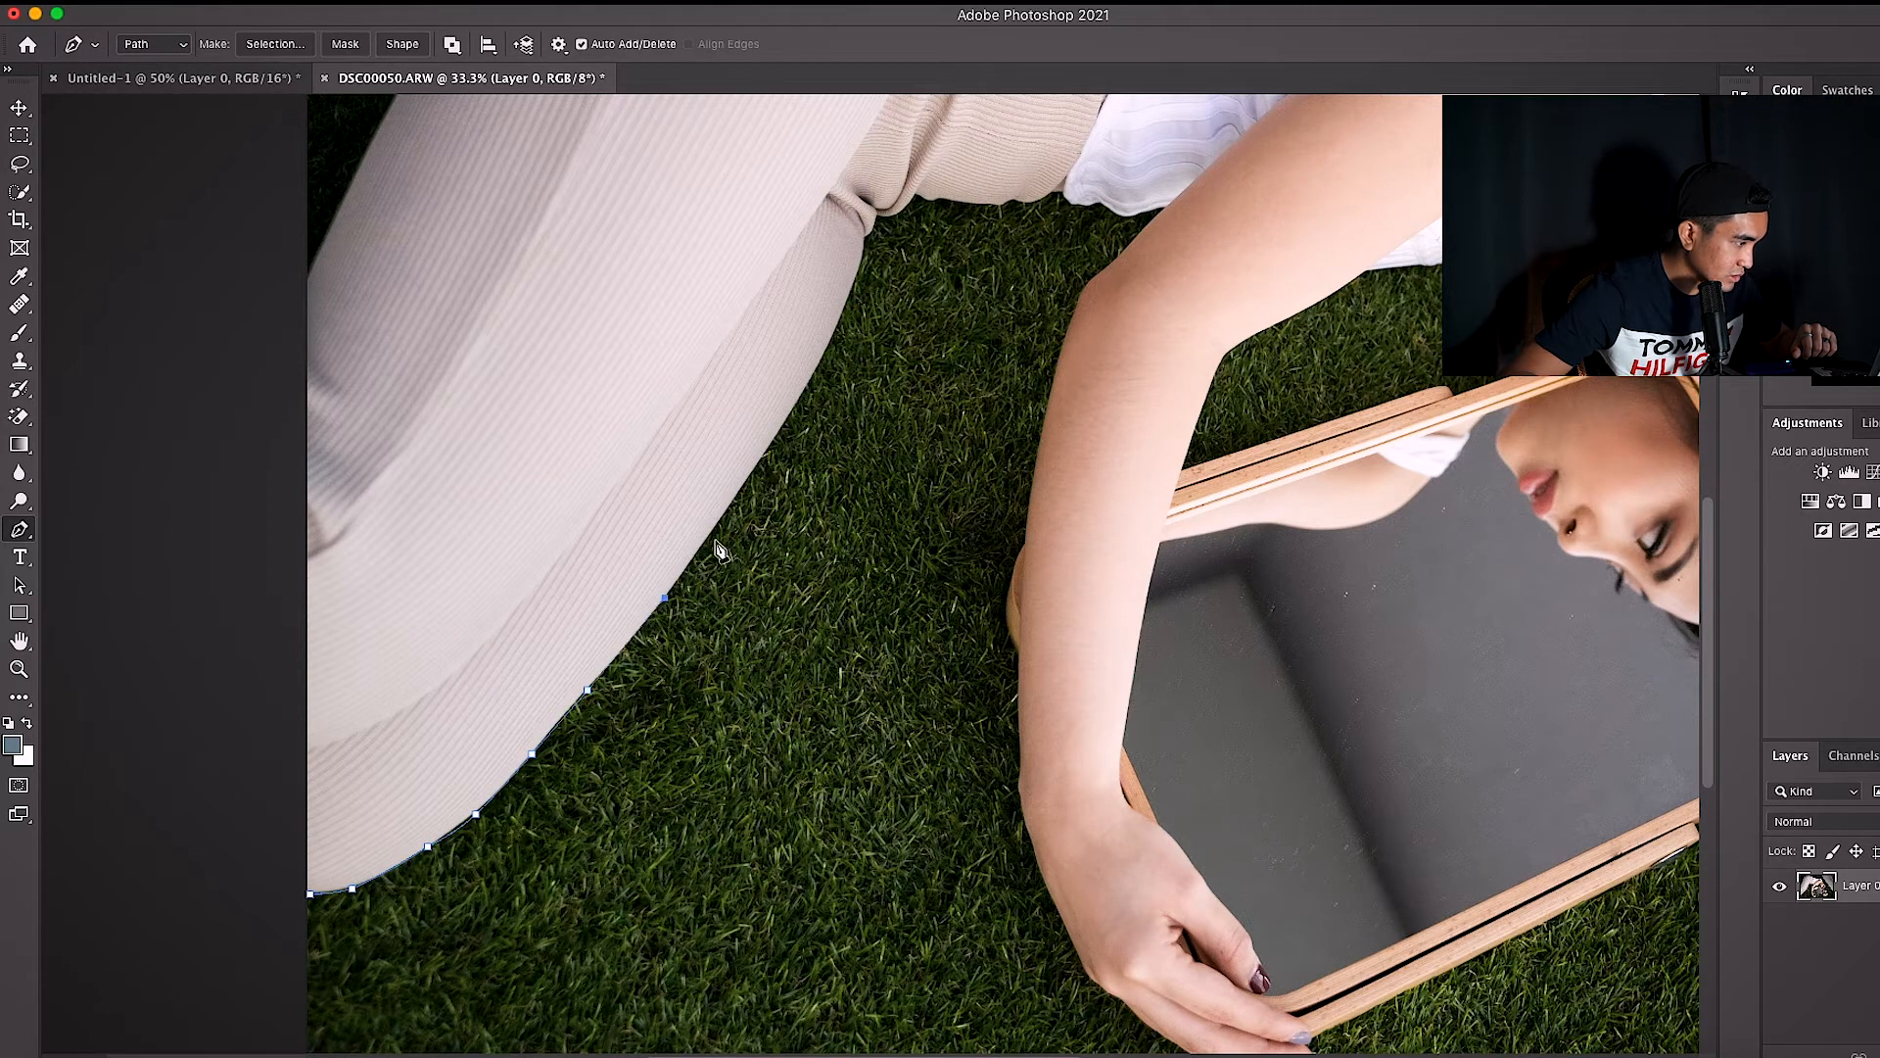
pyautogui.click(729, 506)
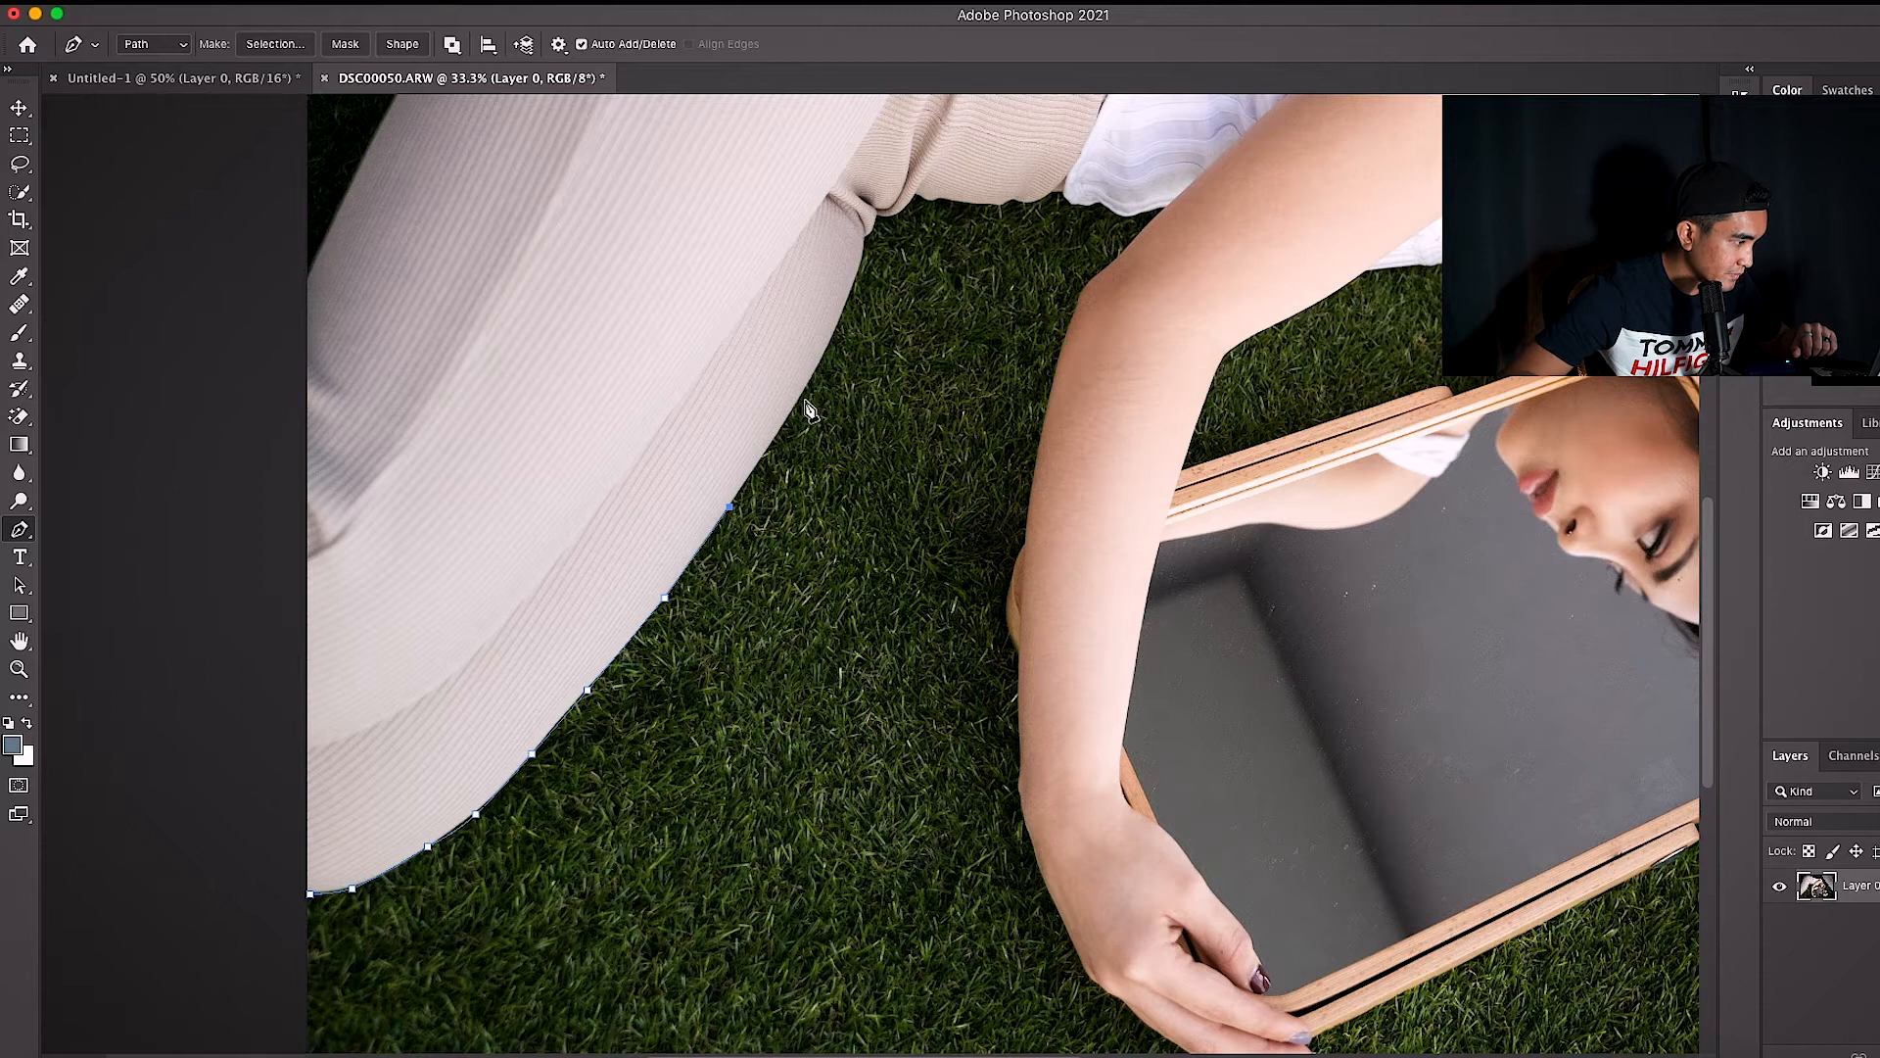
pyautogui.click(853, 295)
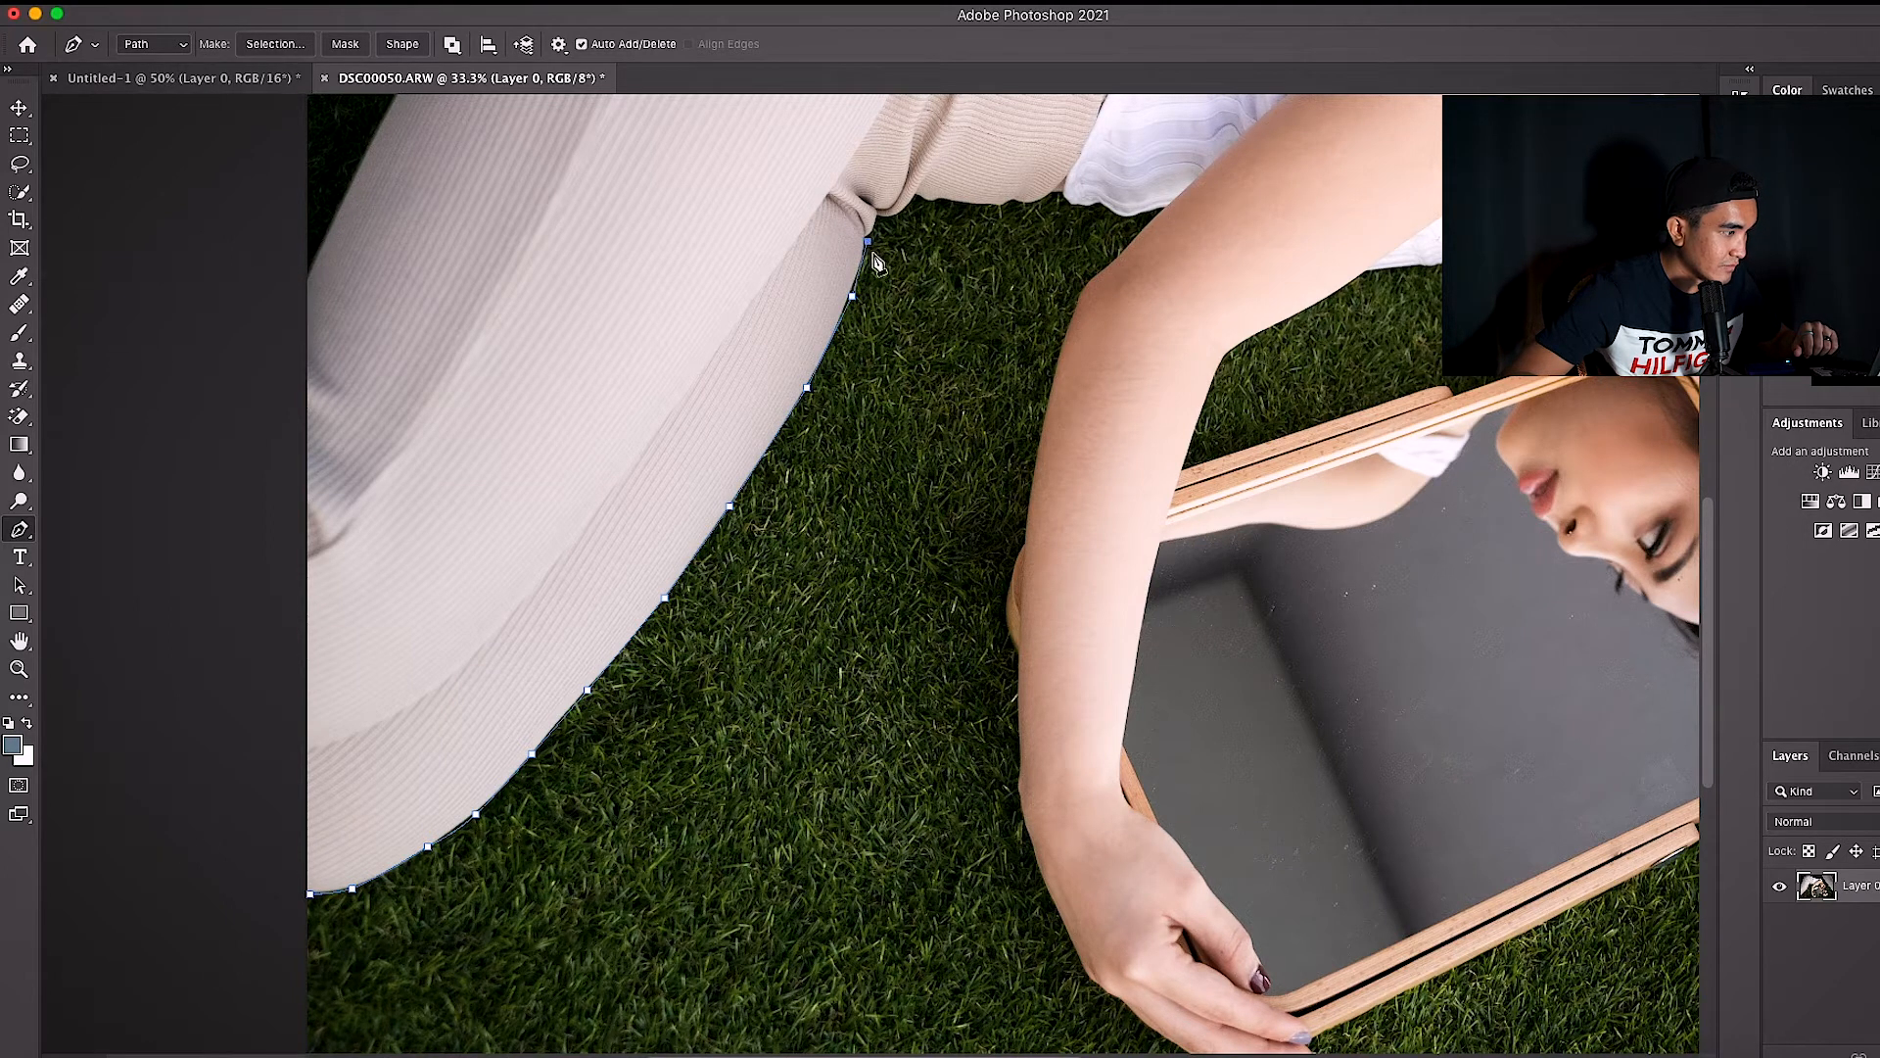
pyautogui.scroll(3, 877, 284)
pyautogui.click(881, 309)
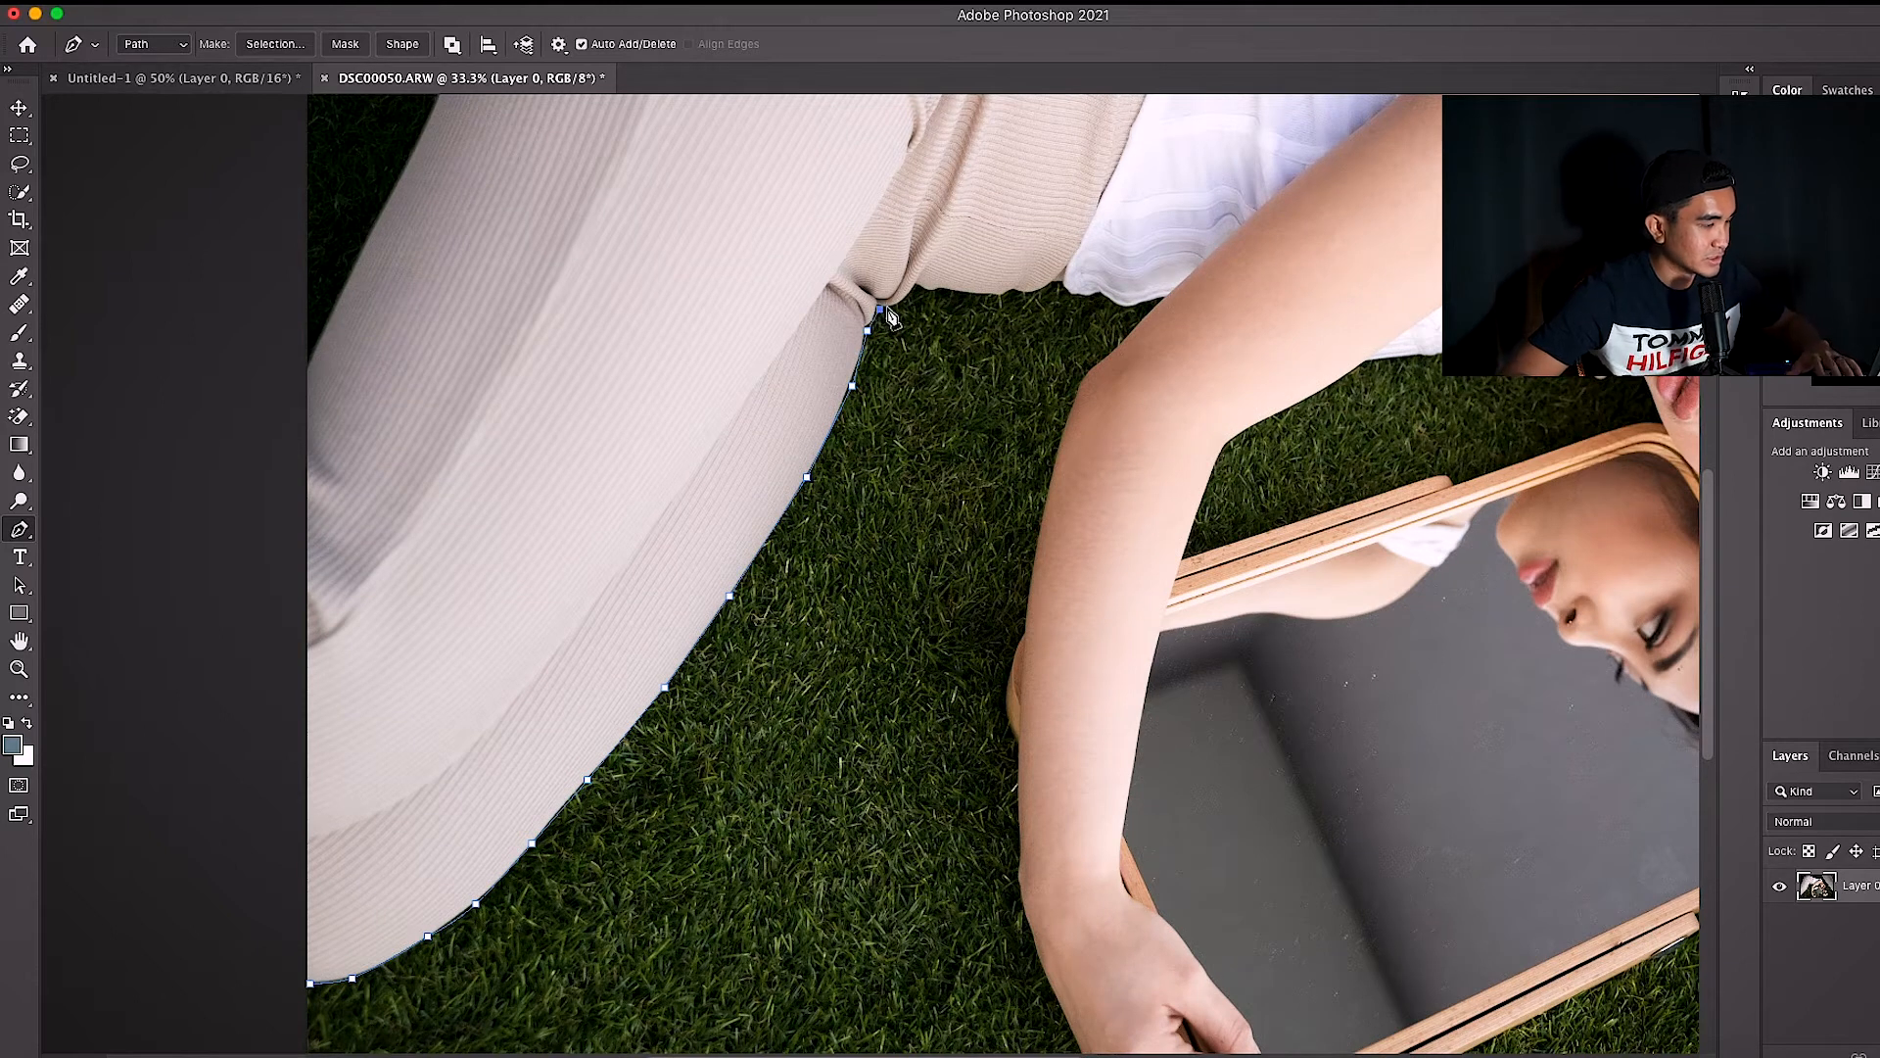
pyautogui.click(902, 304)
pyautogui.click(916, 286)
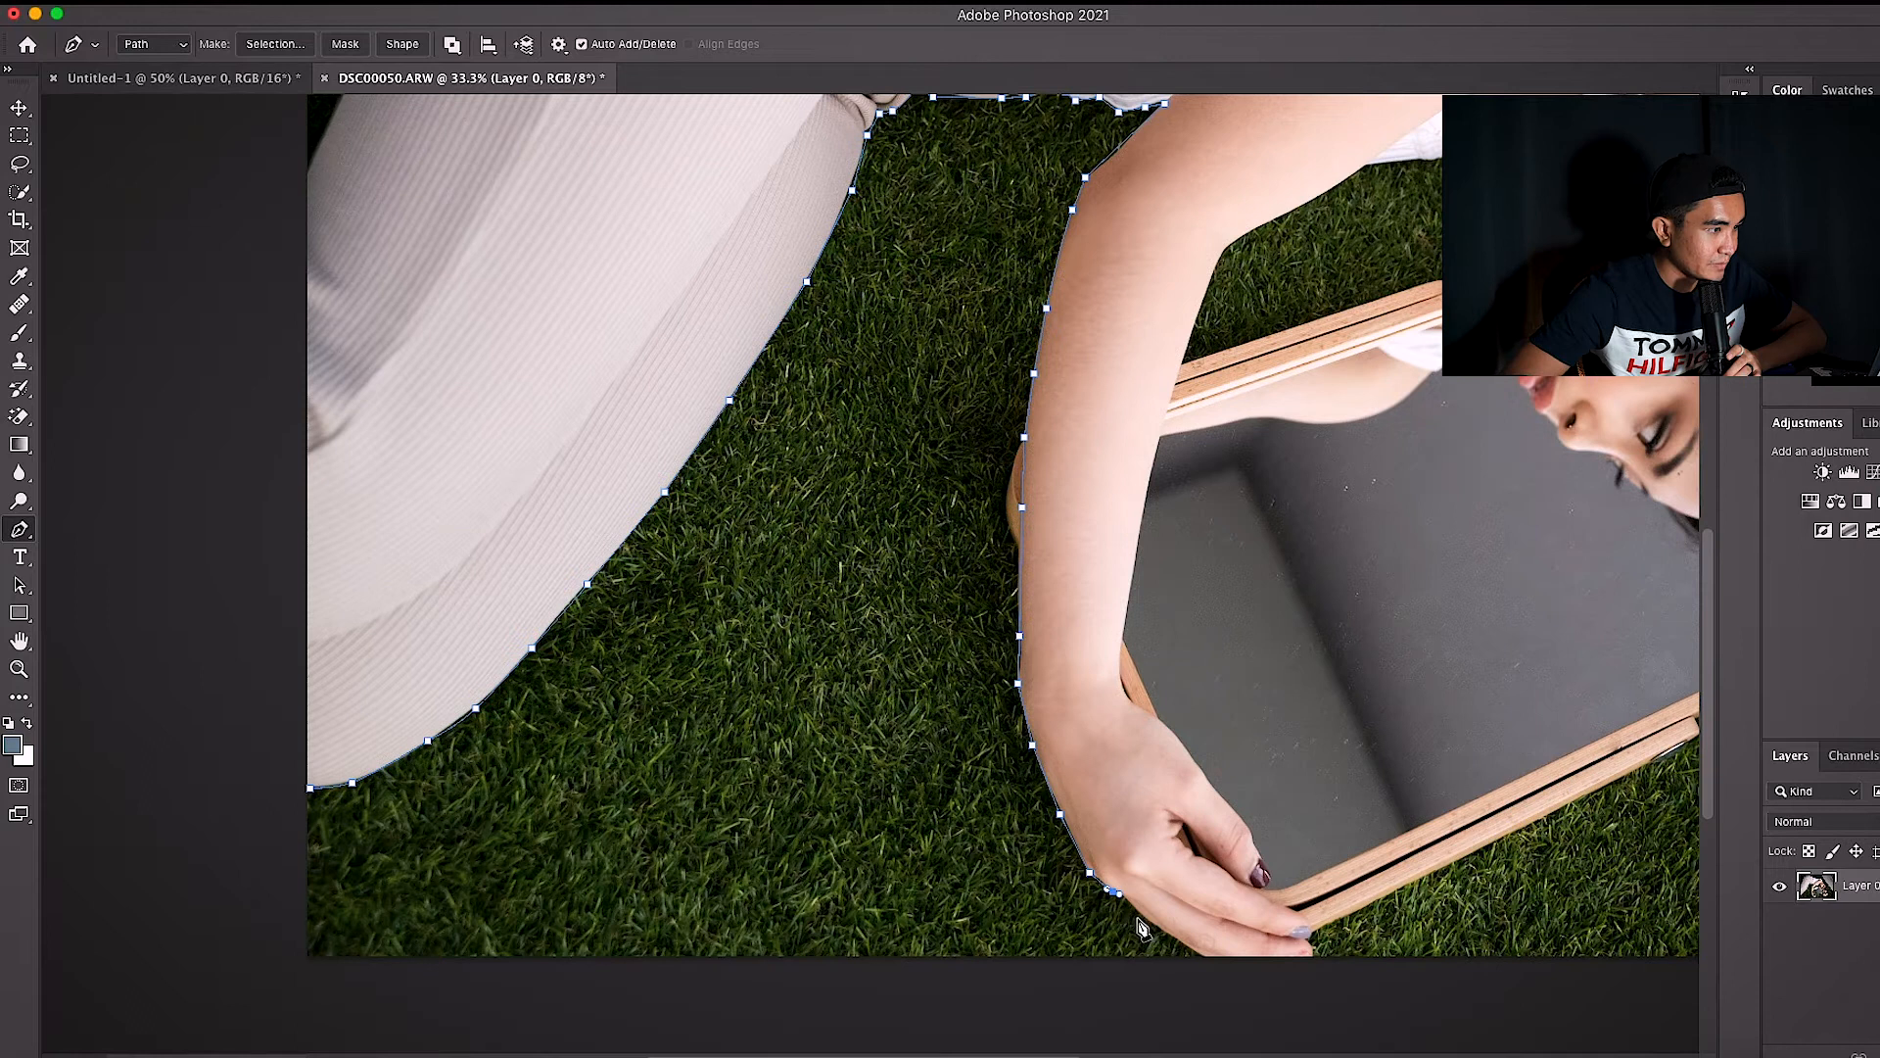
# - Extend the path under the fingers holding the mirror and along the photo's bottom border to the fingertips
pyautogui.click(1144, 917)
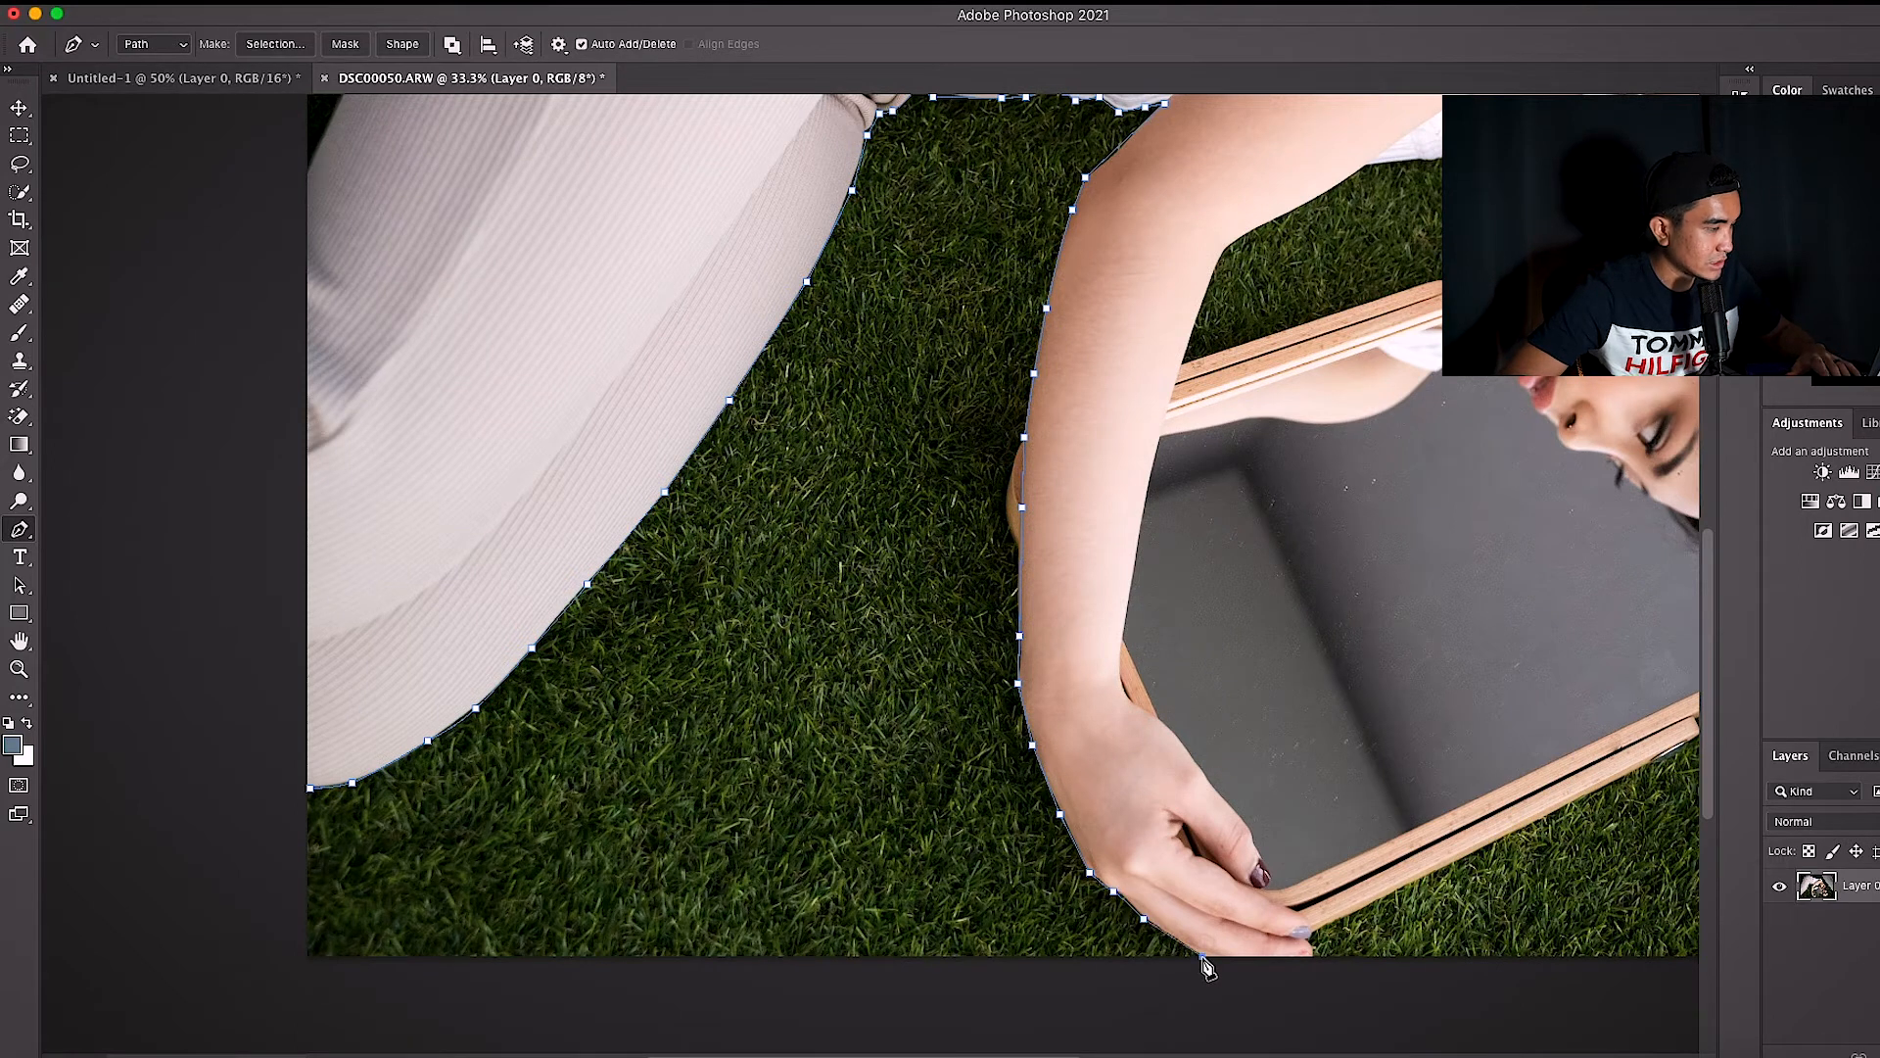
pyautogui.press('space')
pyautogui.moveTo(1217, 650); pyautogui.dragTo(883, 600)
pyautogui.moveTo(894, 749)
pyautogui.mouseDown()
pyautogui.moveTo(891, 691)
pyautogui.moveTo(906, 723)
pyautogui.mouseUp()
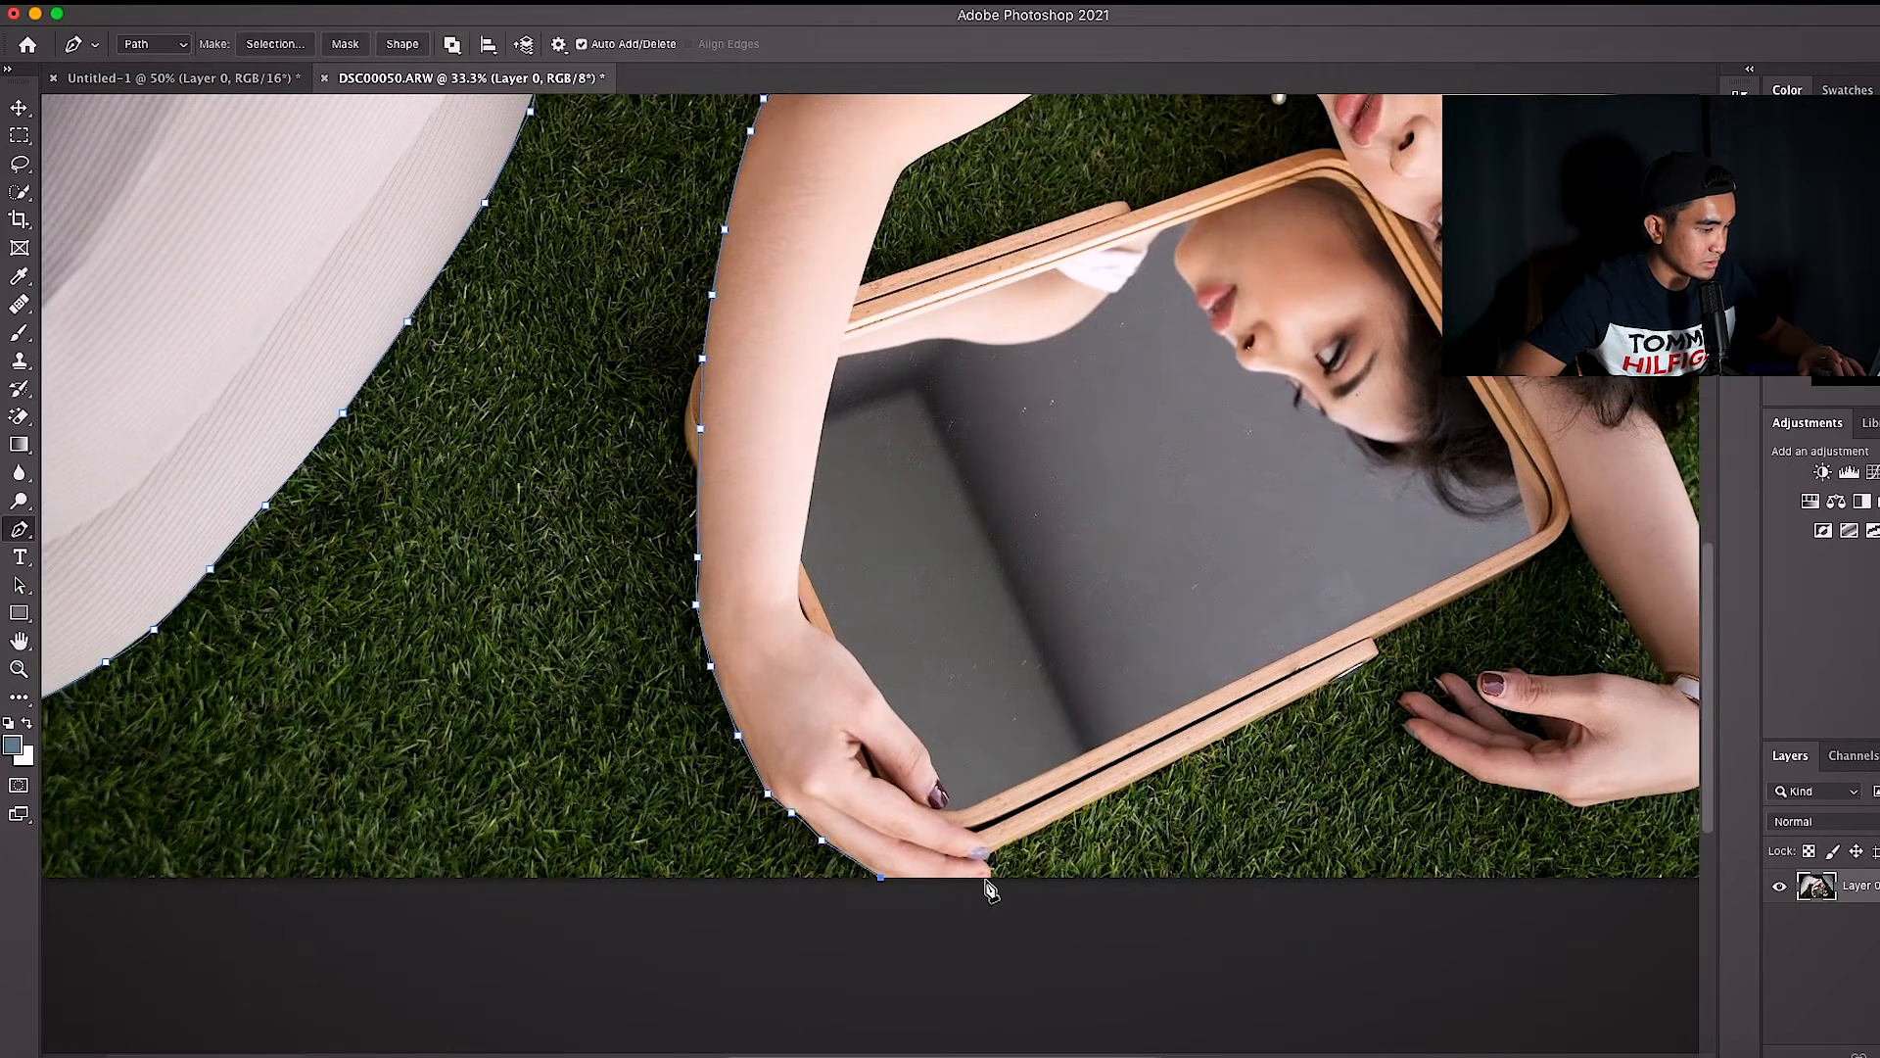
pyautogui.press('z')
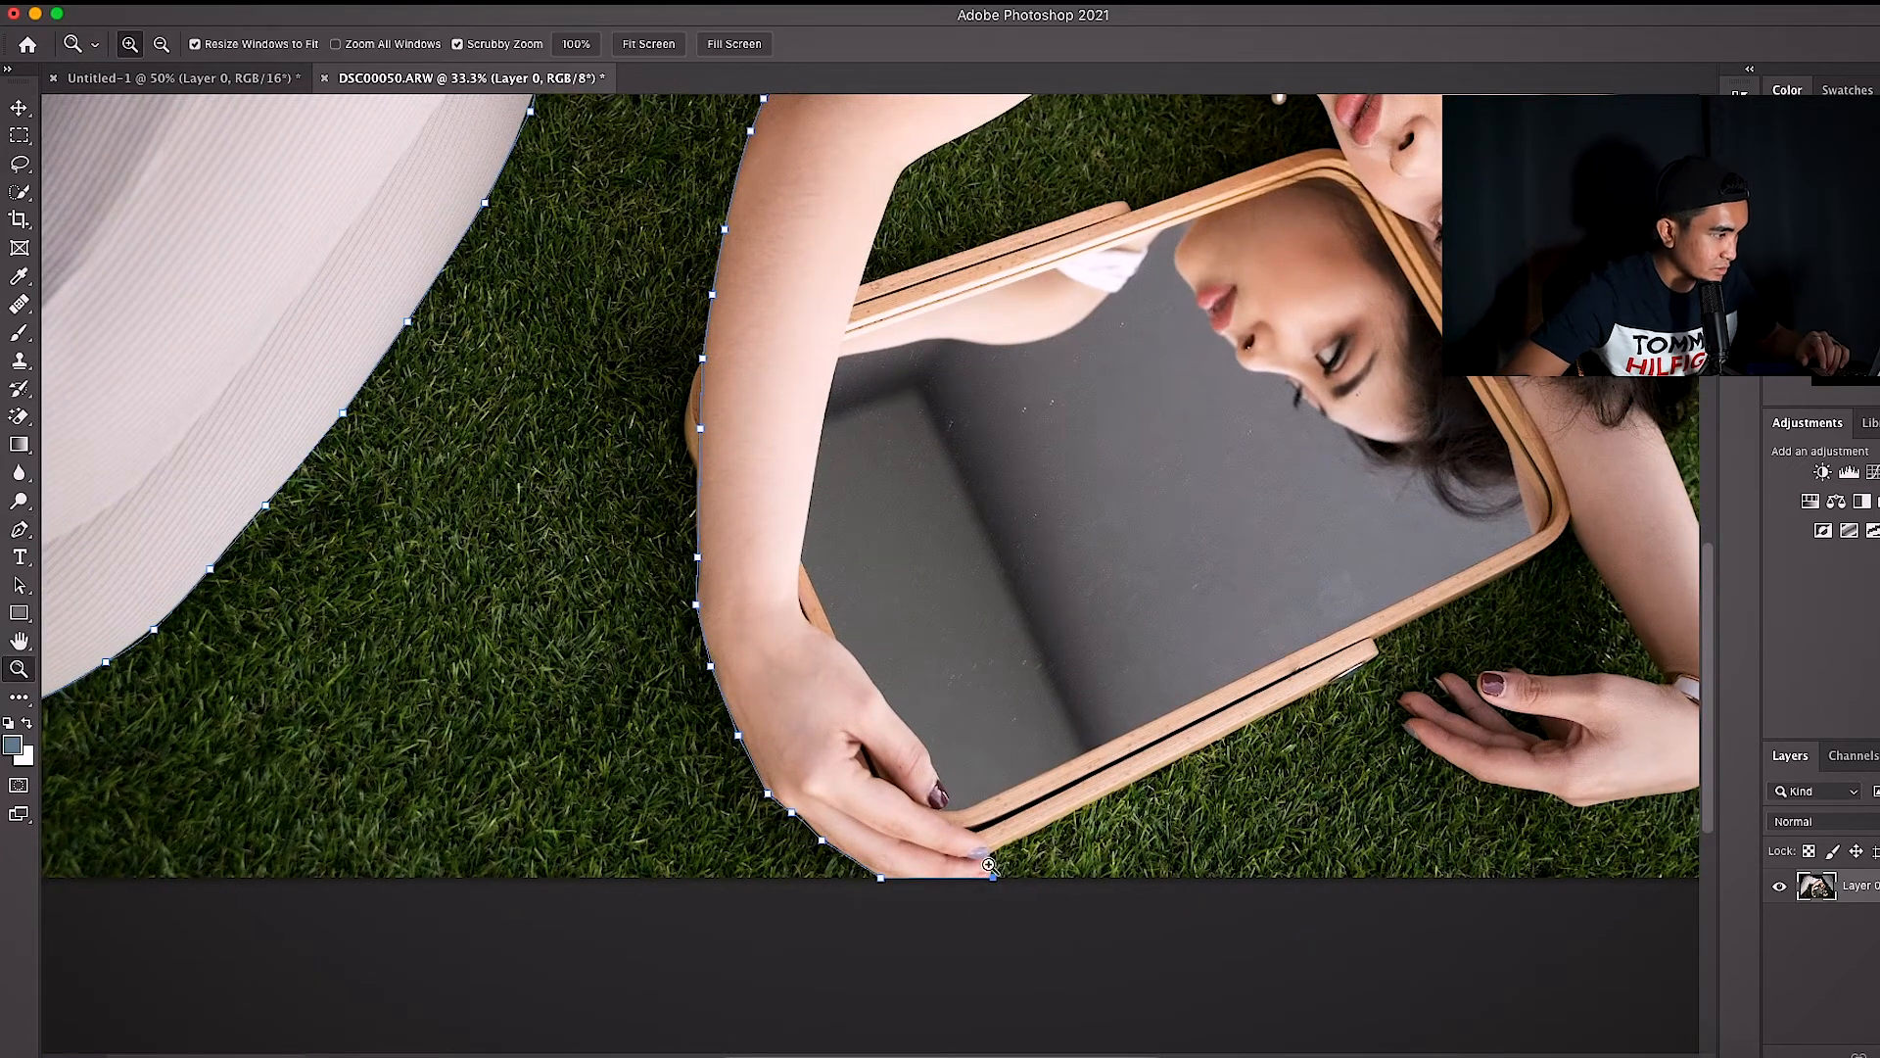
pyautogui.click(976, 837)
pyautogui.keyDown('alt'); pyautogui.click(975, 837); pyautogui.keyUp('alt')
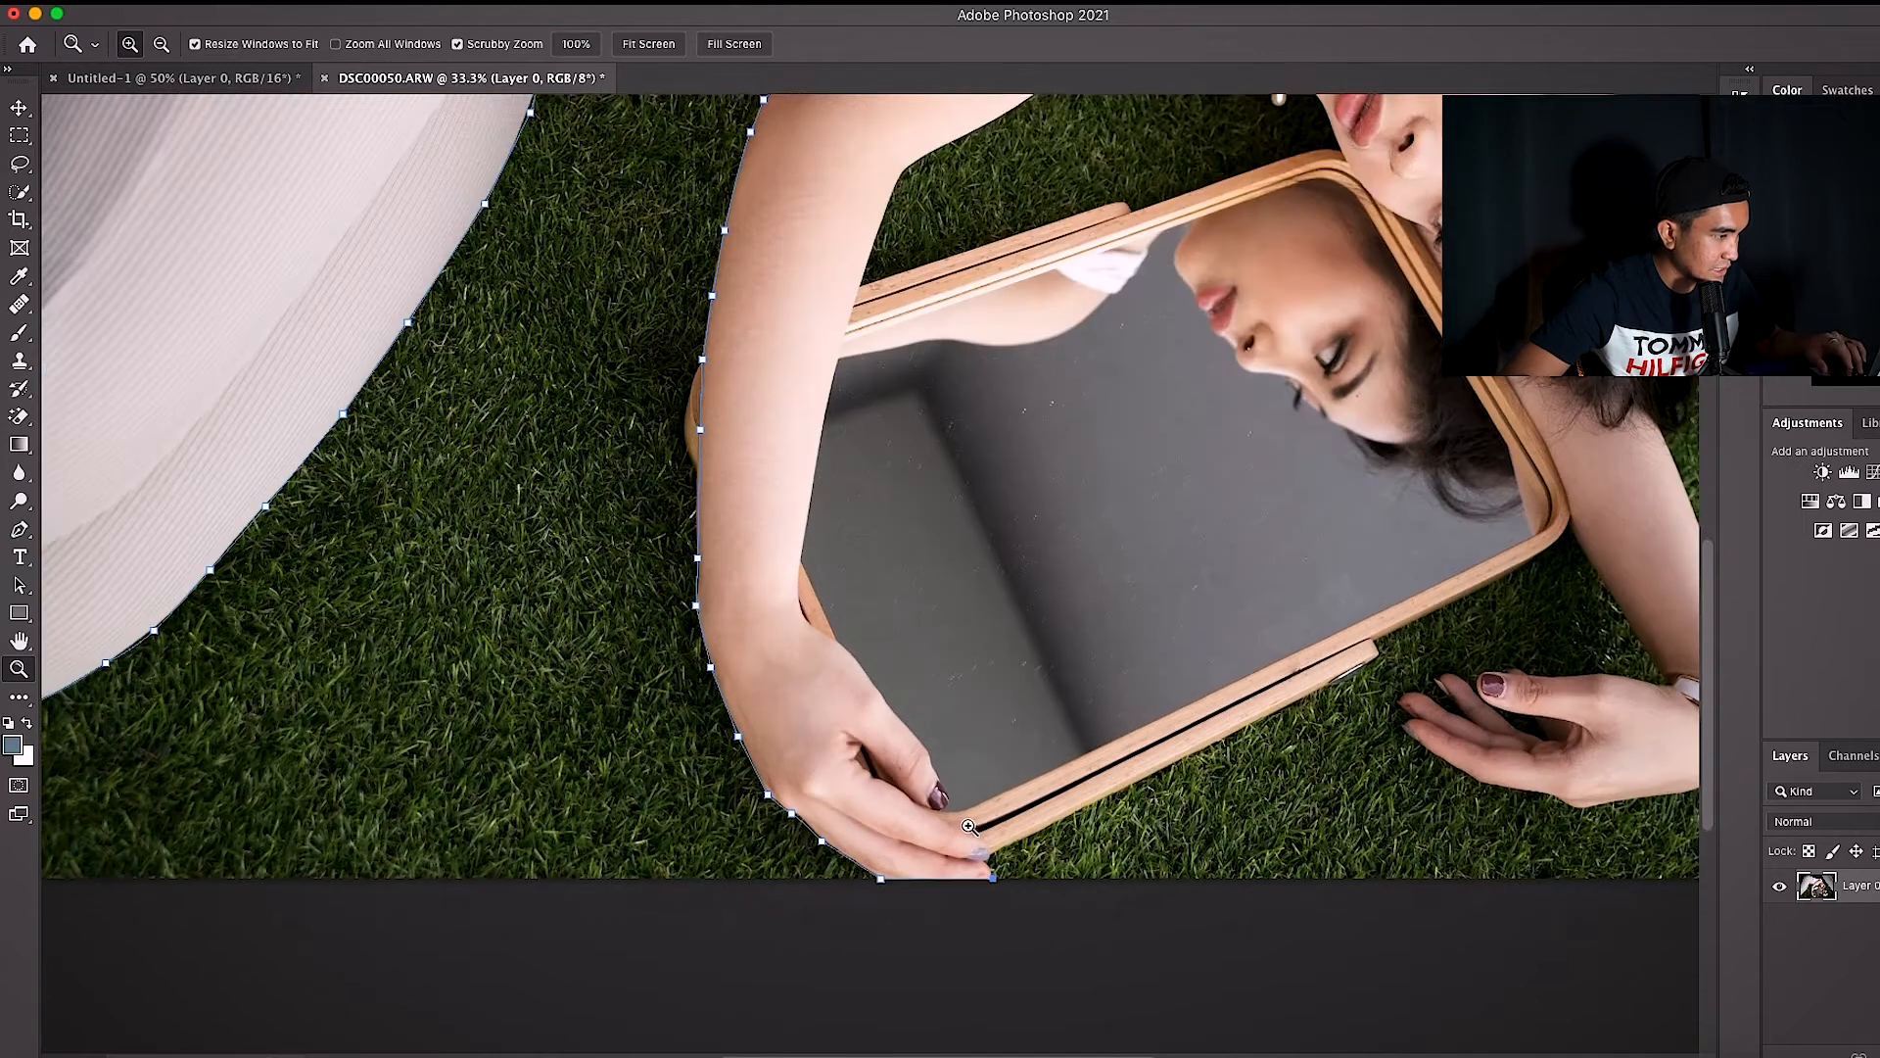
pyautogui.scroll(1, 1315, 752)
pyautogui.press('p')
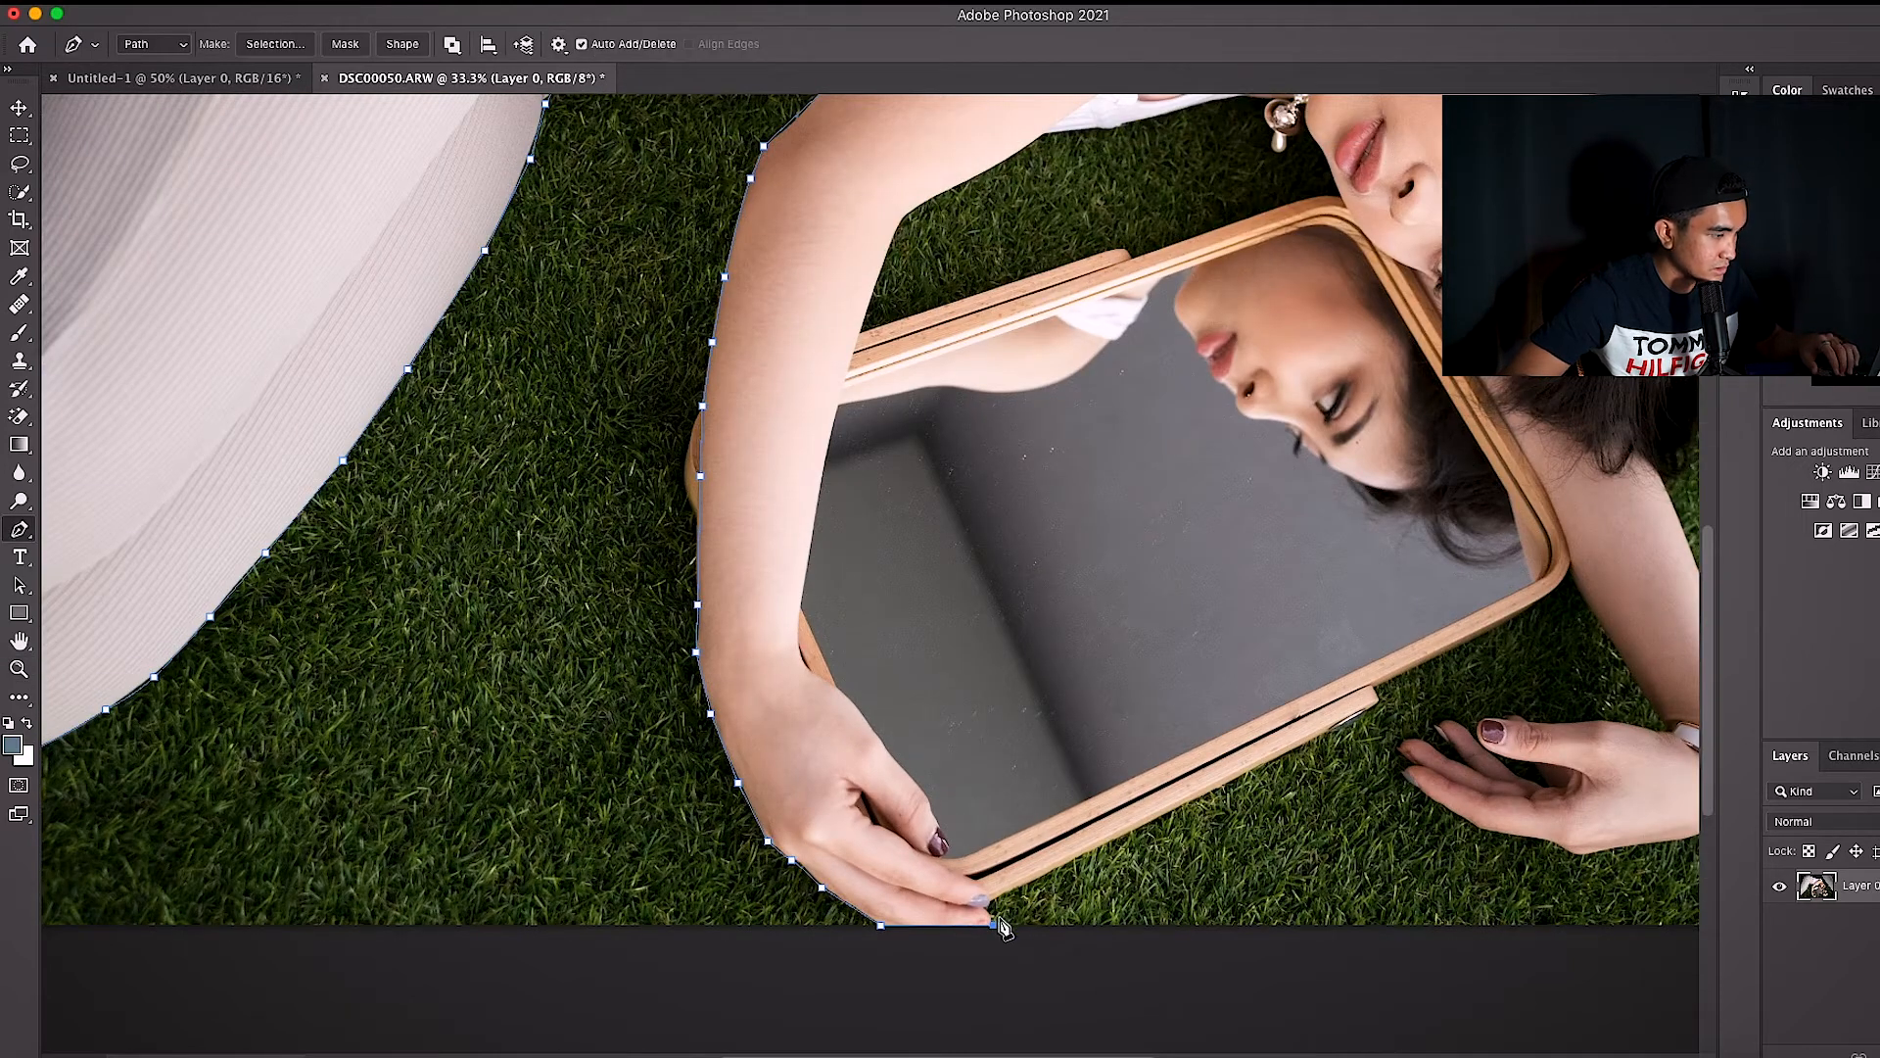
# - Continue the path around the necklace pendant and along the woman's face beside the mirror frame
pyautogui.scroll(5, 983, 886)
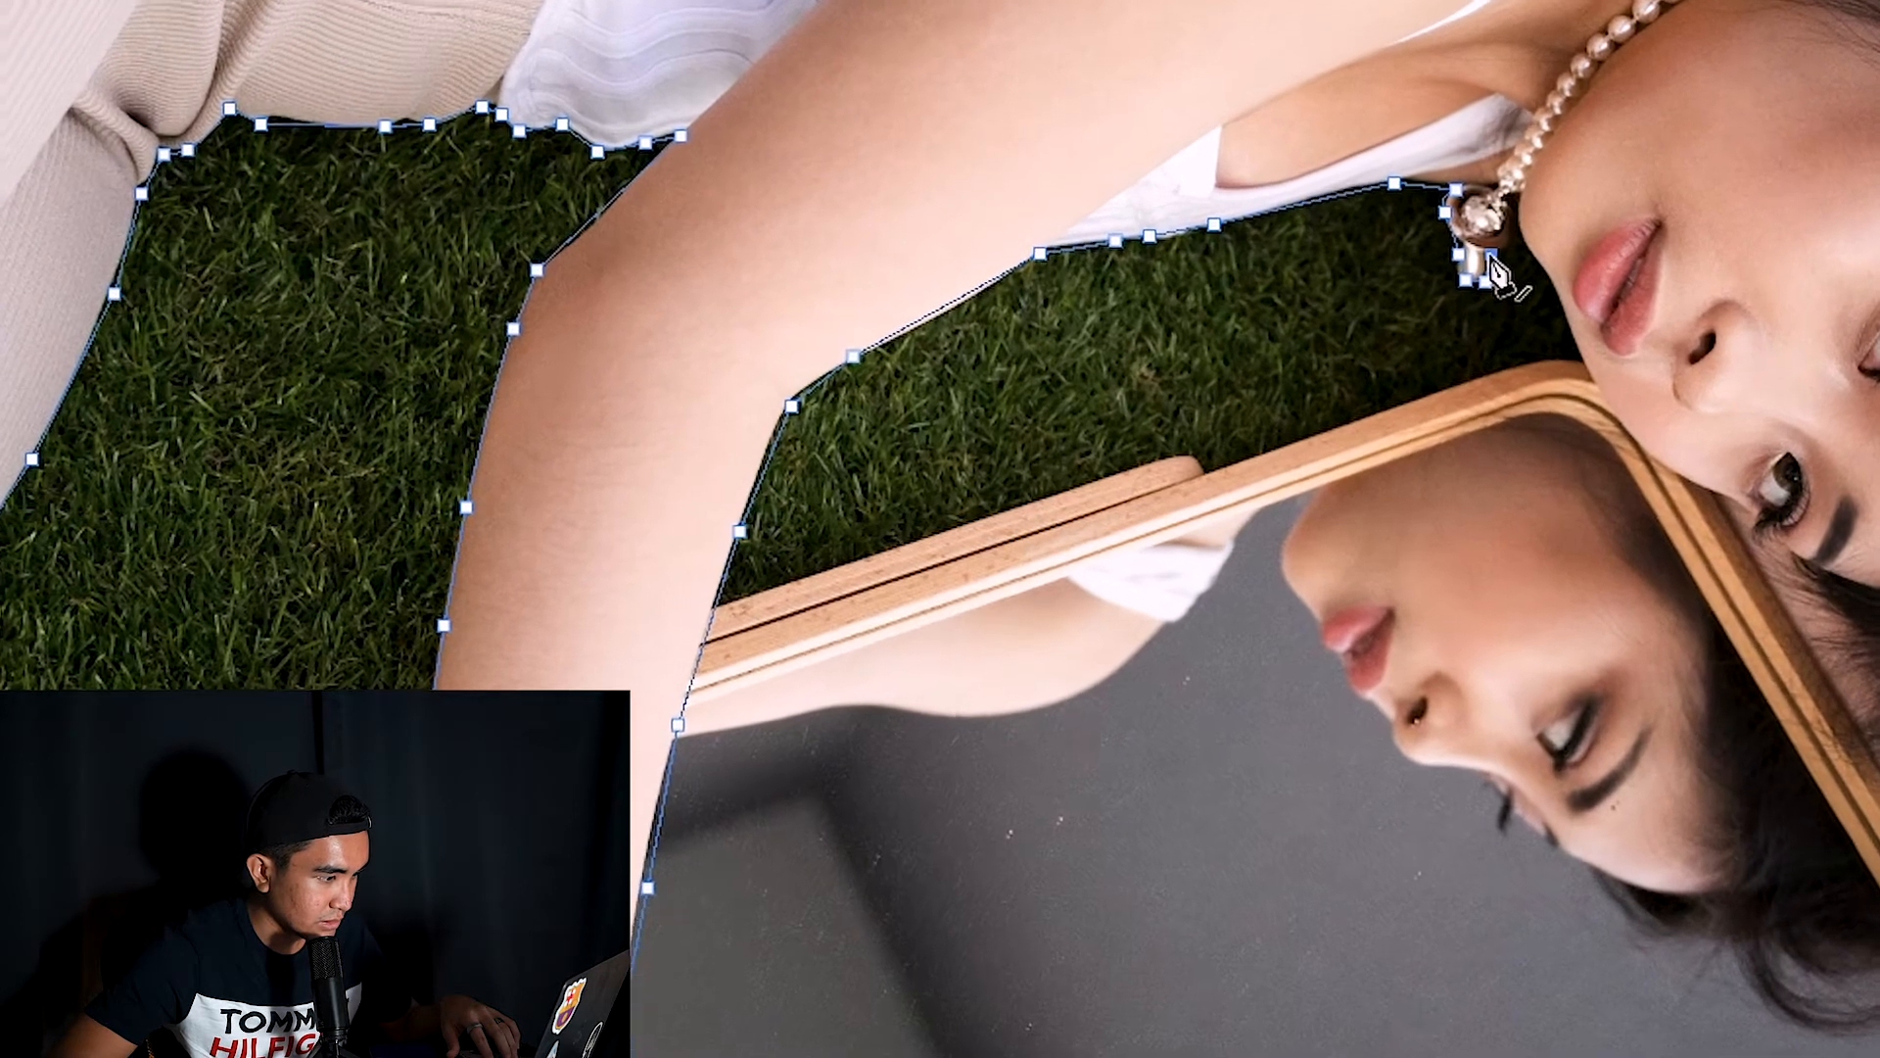
pyautogui.click(1491, 254)
pyautogui.click(1507, 251)
pyautogui.click(1524, 242)
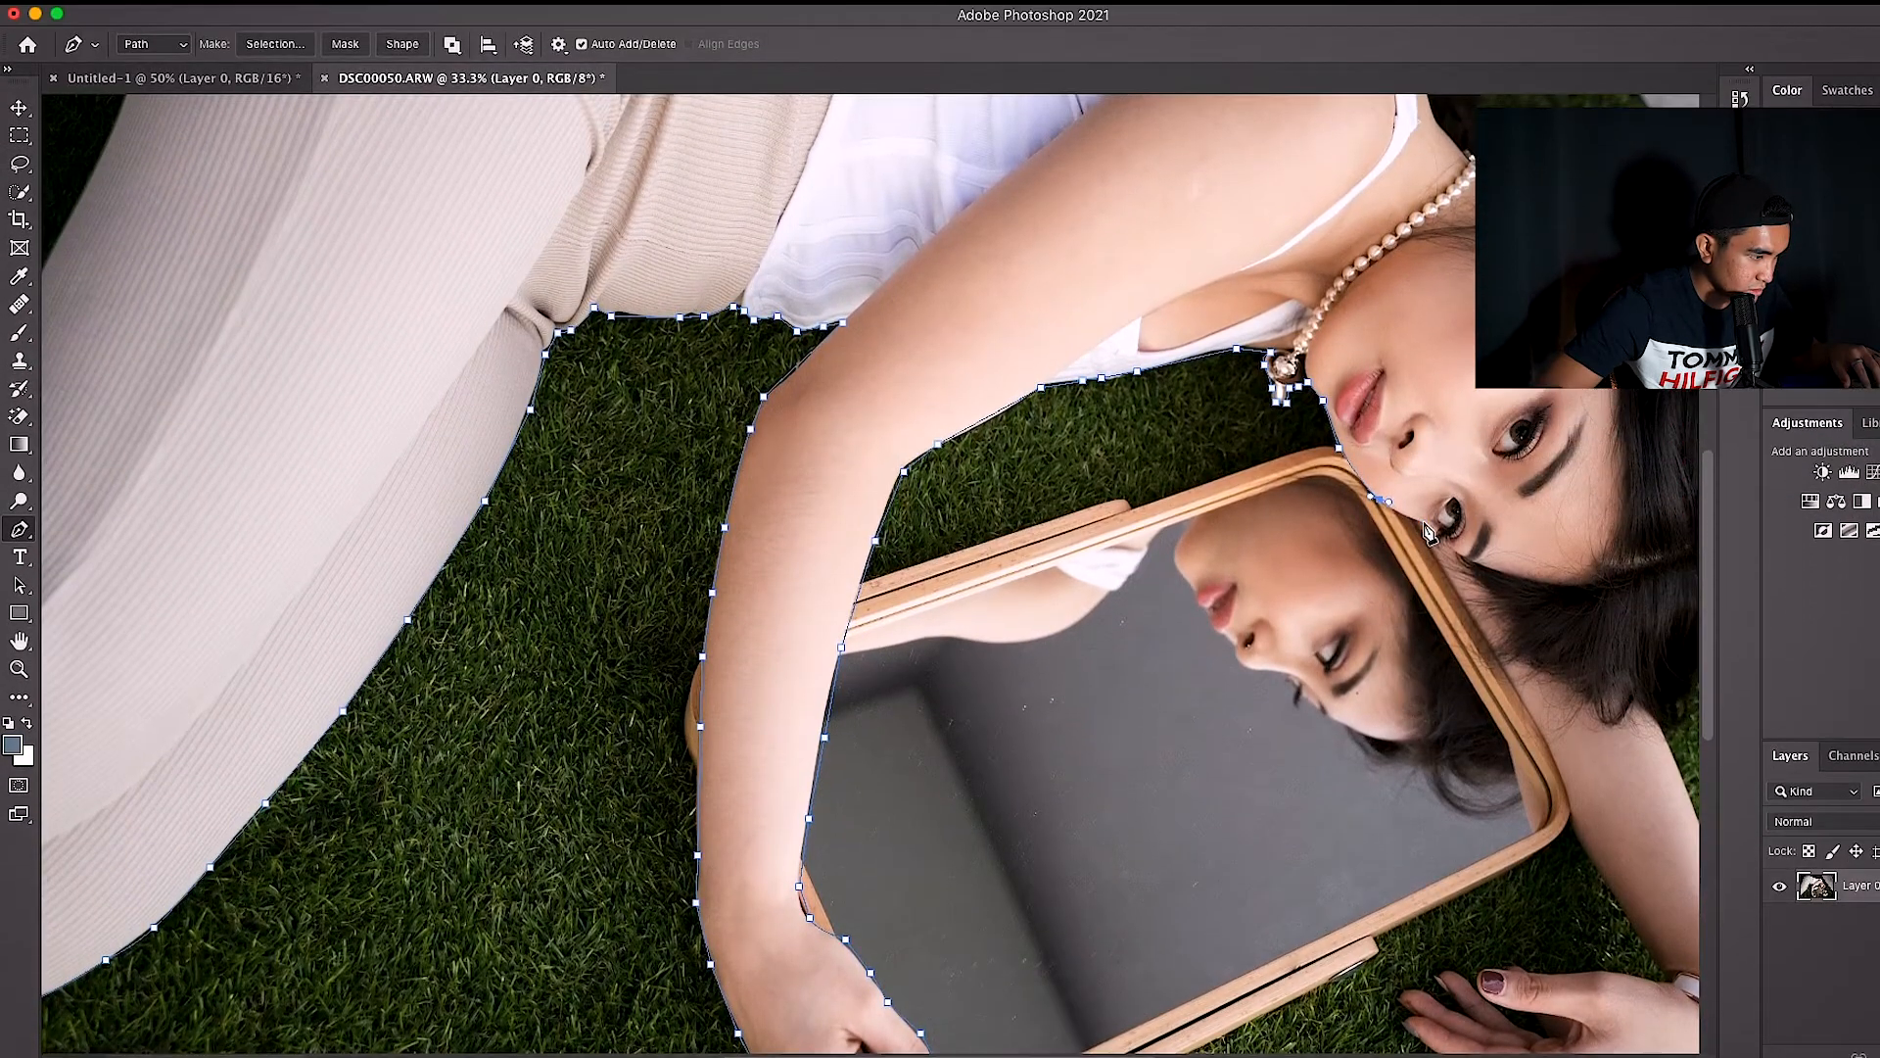
pyautogui.click(1425, 444)
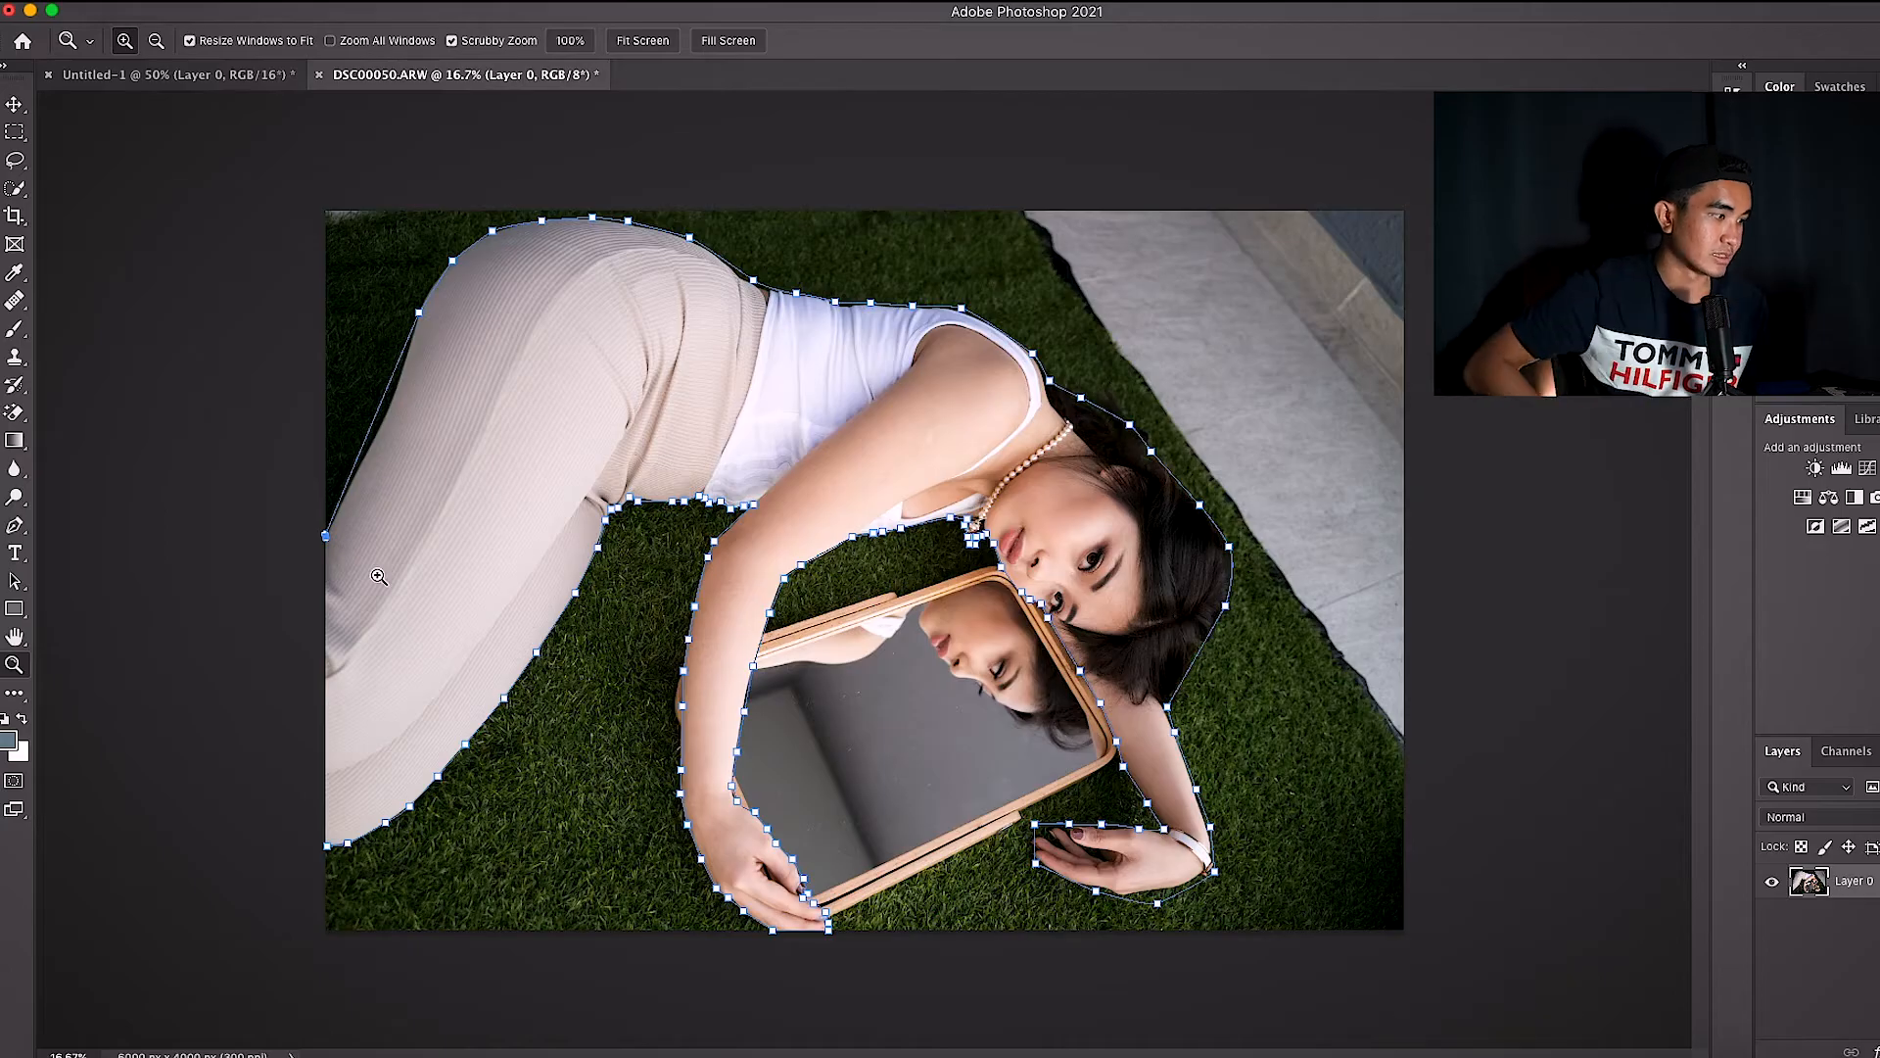
# - Close the path at its starting point and convert it into a new anti-aliased selection with a feather radius of 1 pixel
pyautogui.press('p')
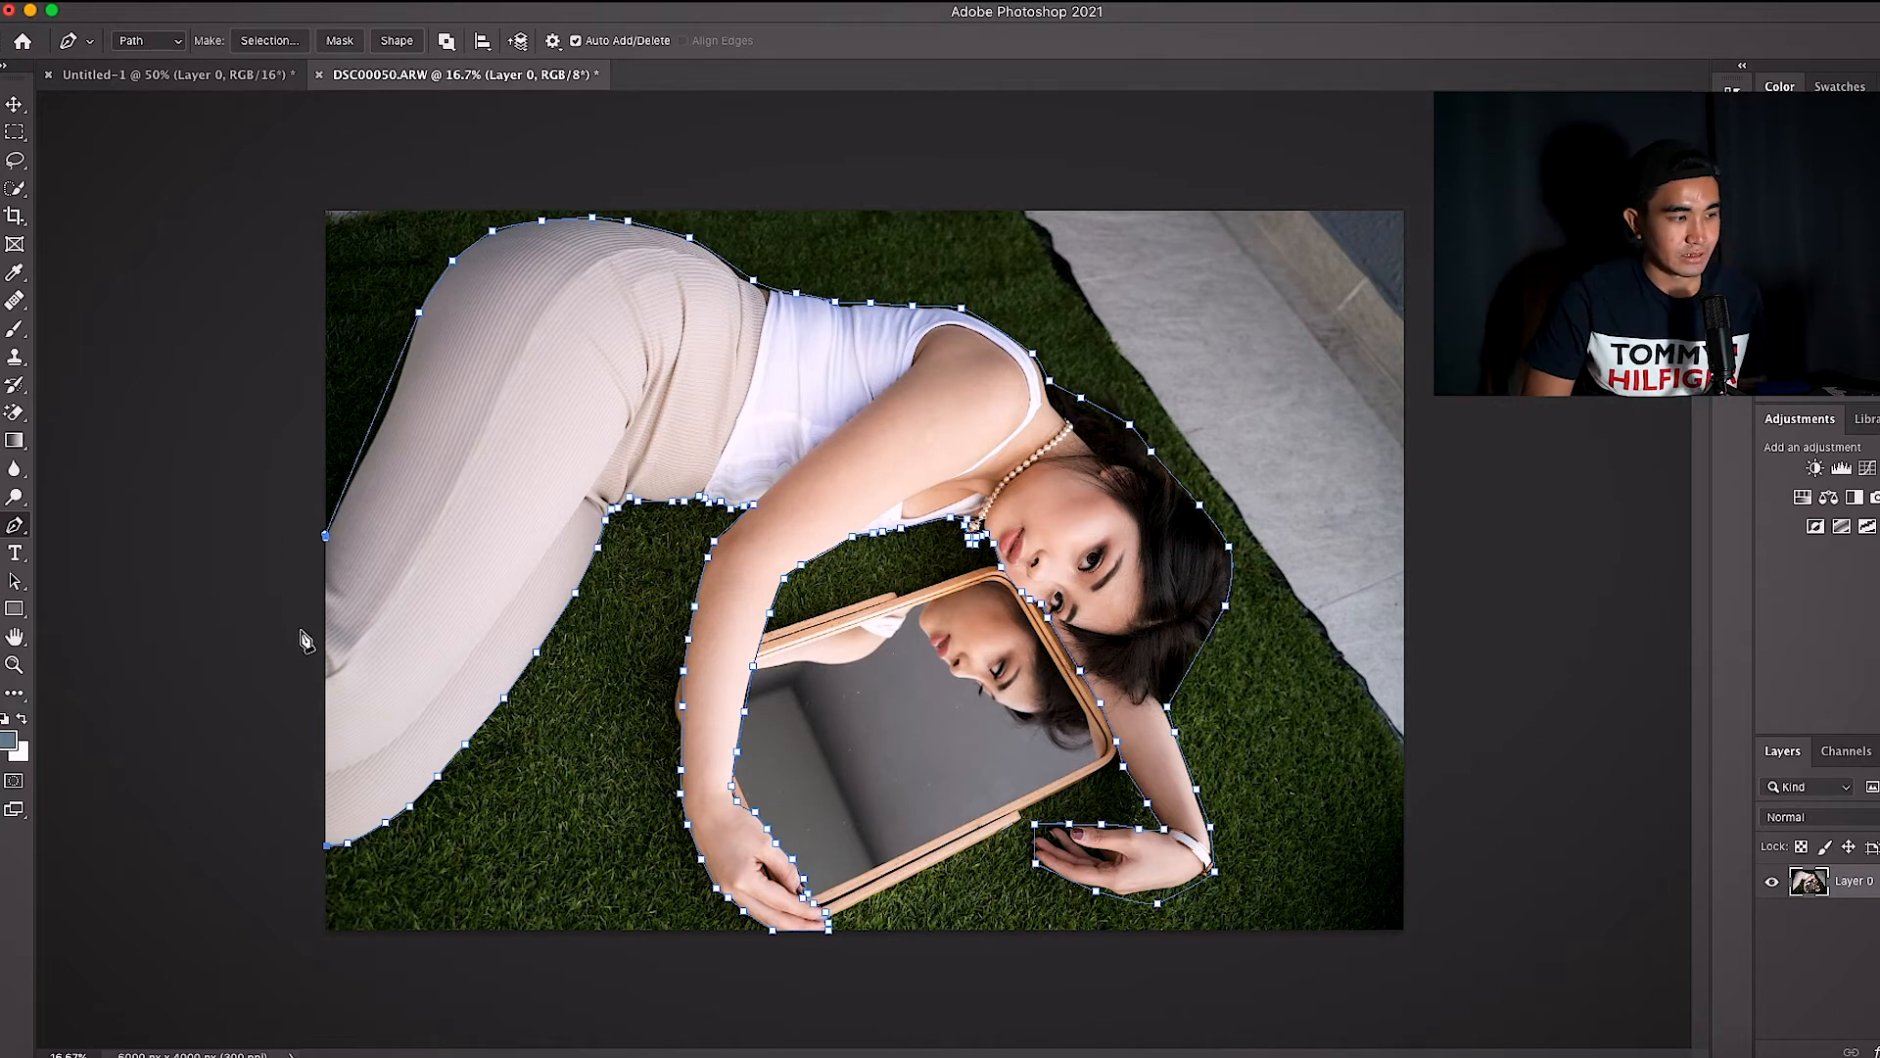
pyautogui.click(327, 845)
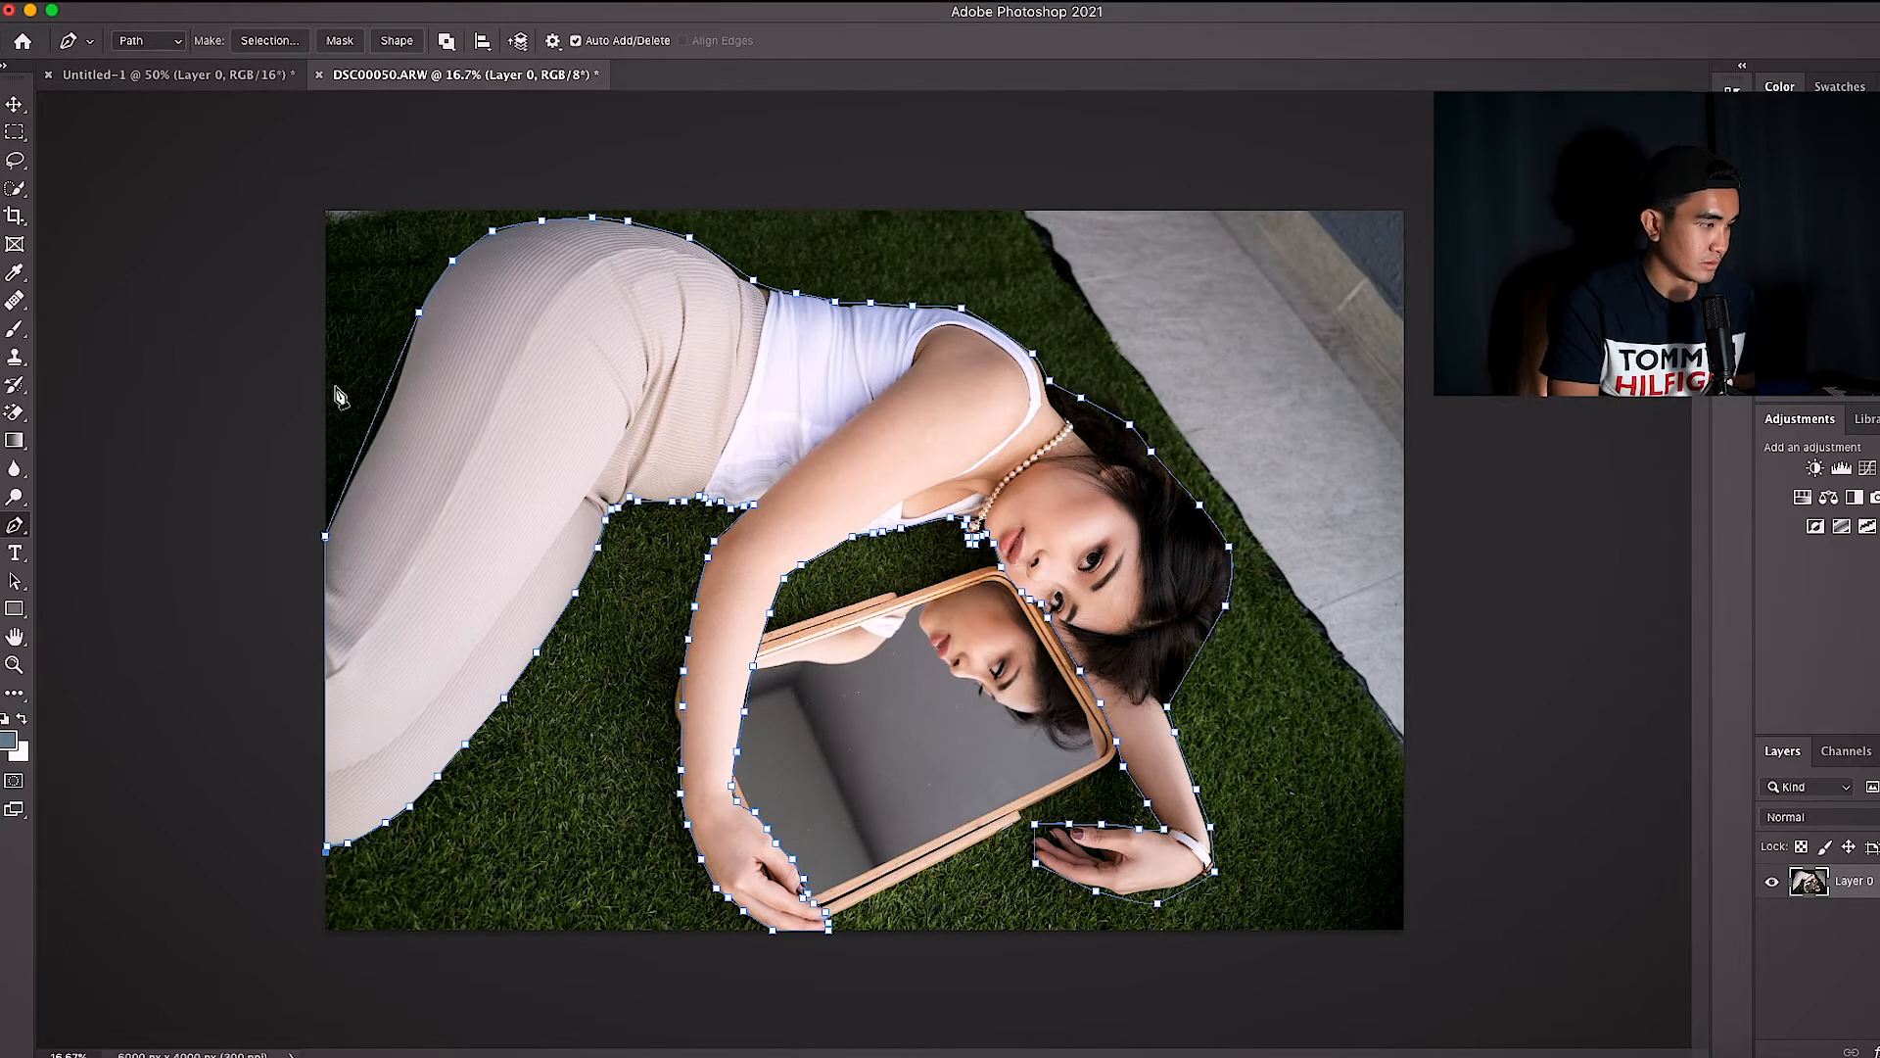
pyautogui.click(265, 41)
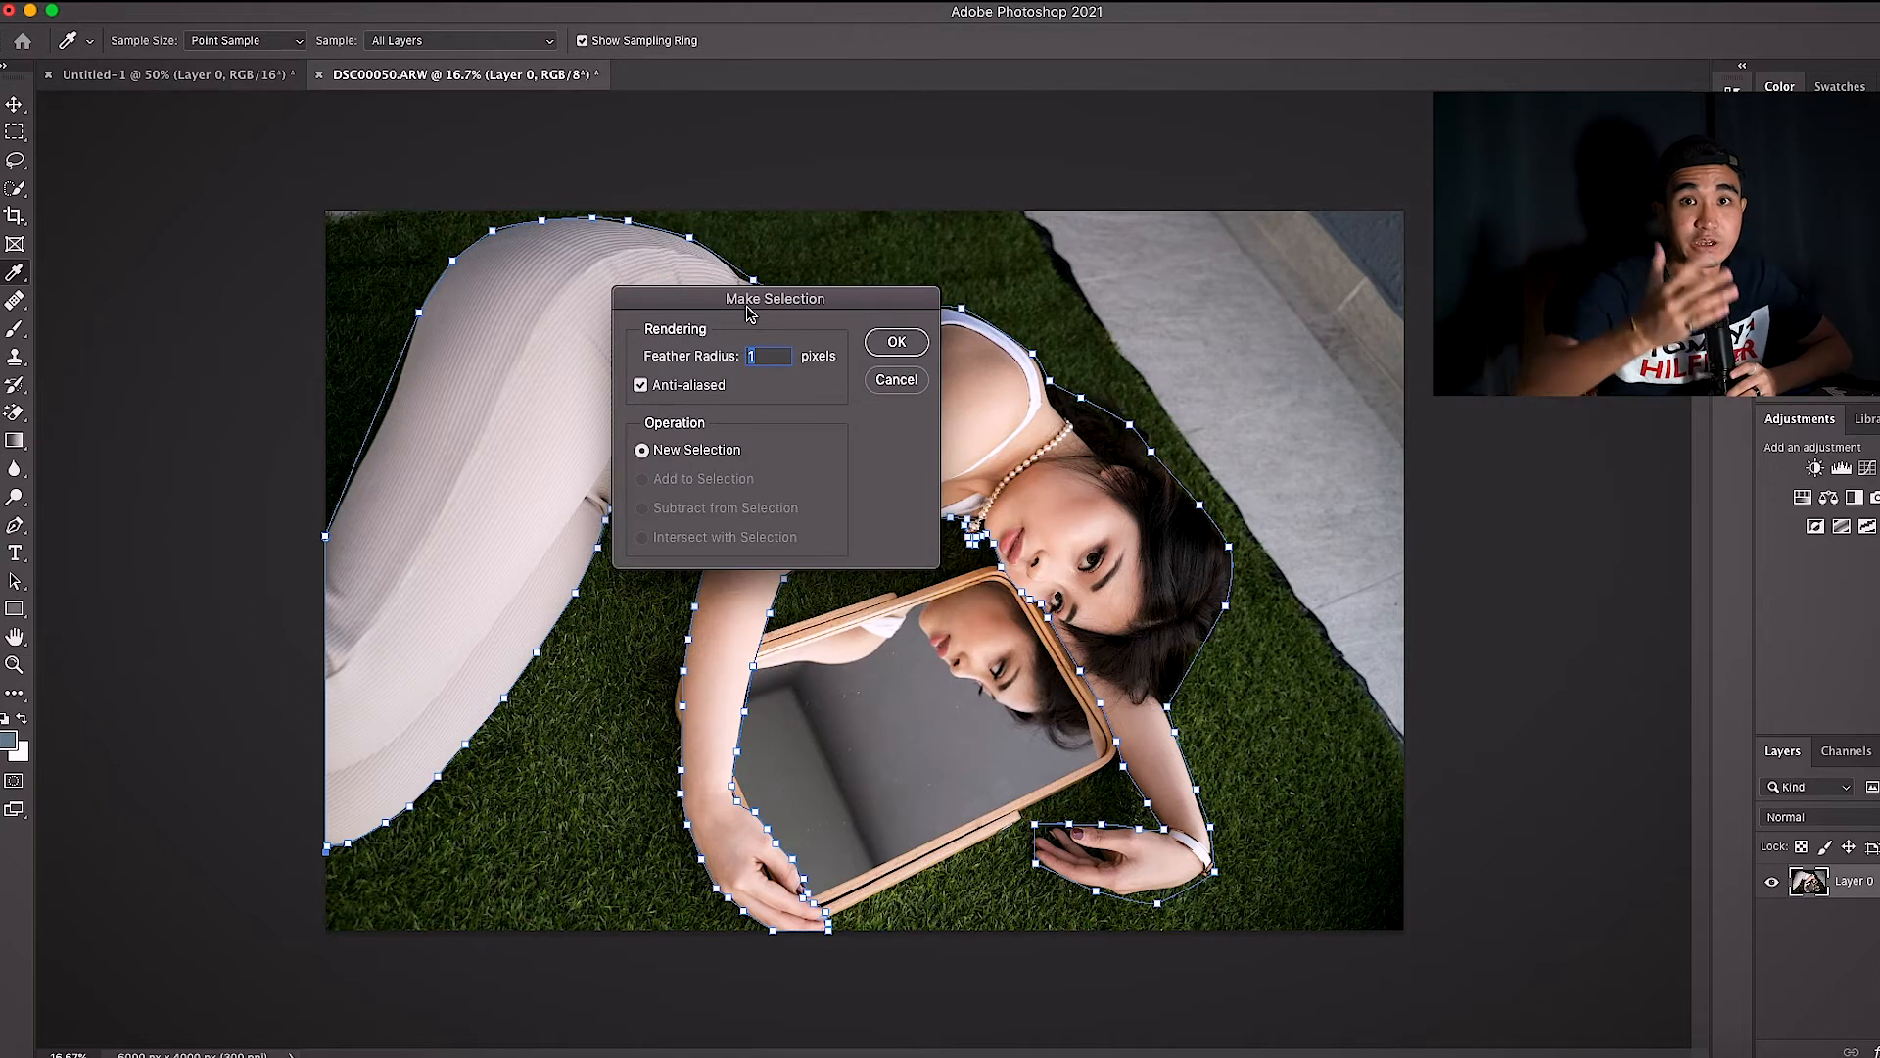
pyautogui.moveTo(762, 300); pyautogui.dragTo(853, 264)
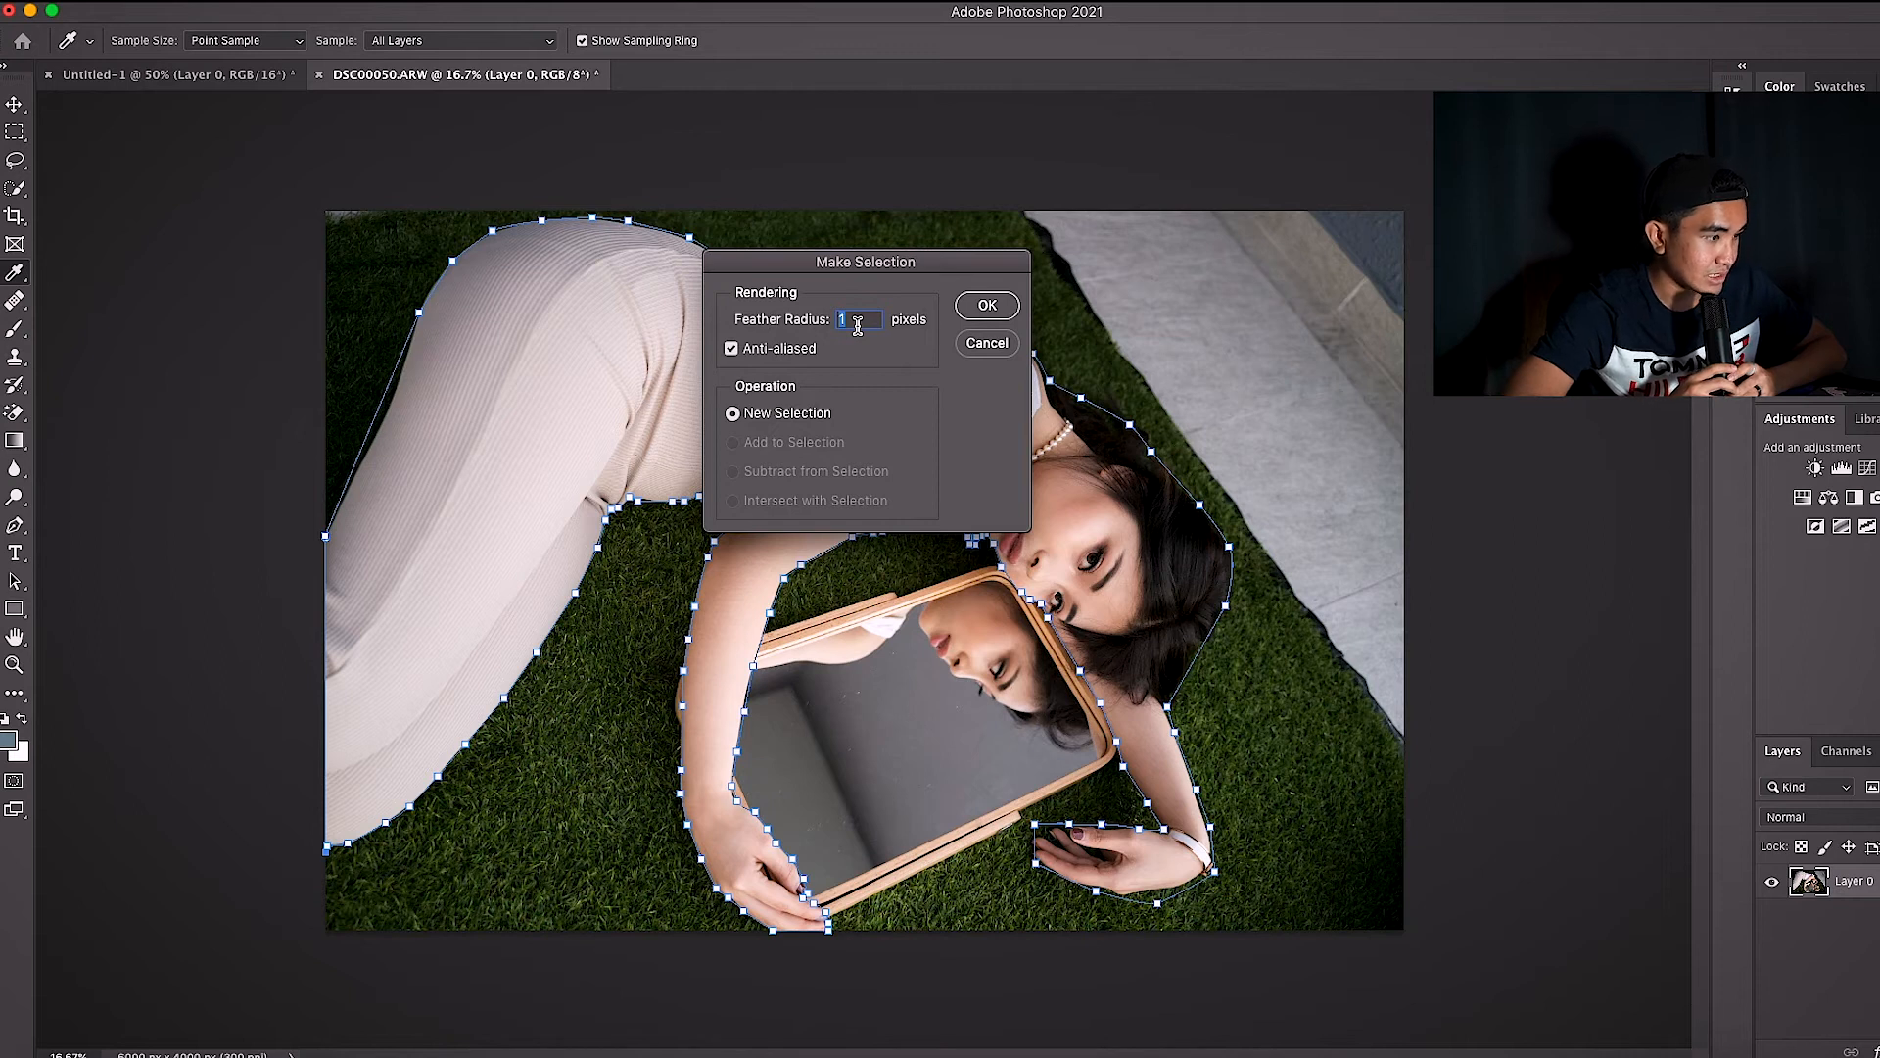
pyautogui.click(987, 307)
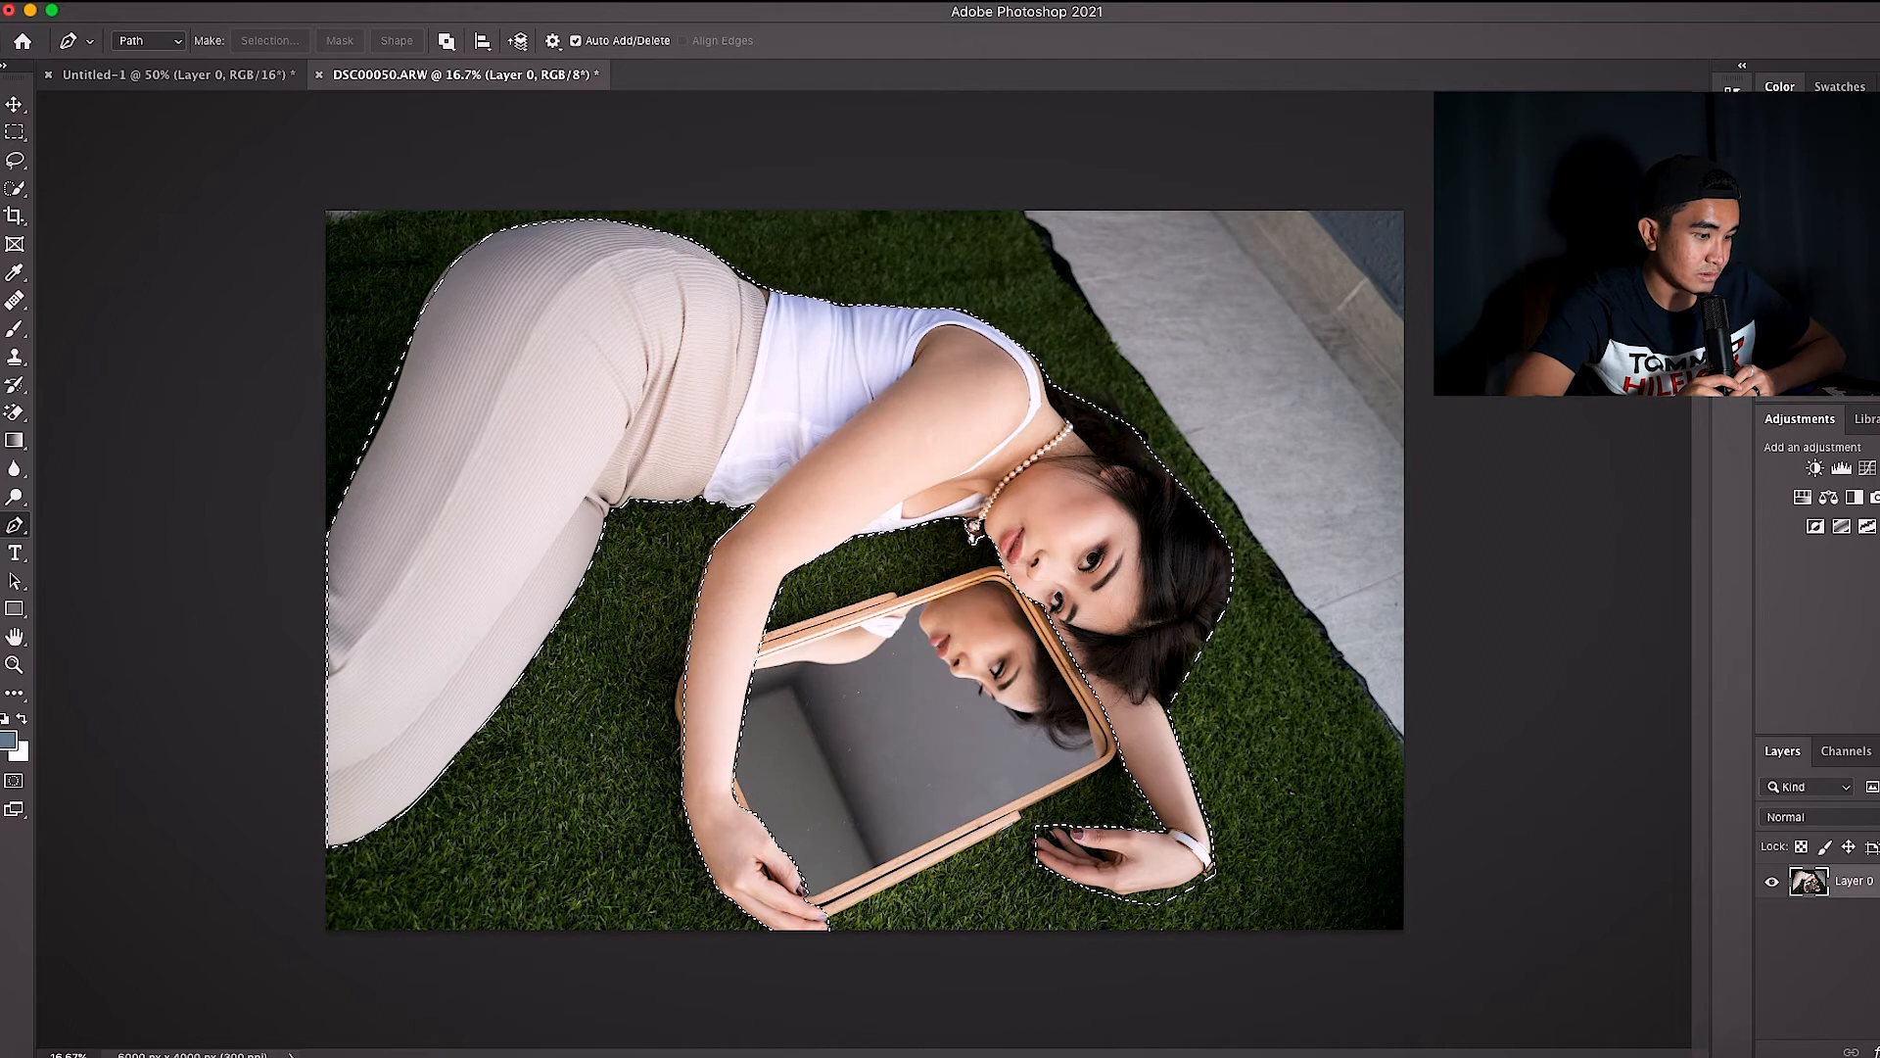
pyautogui.click(1879, 1052)
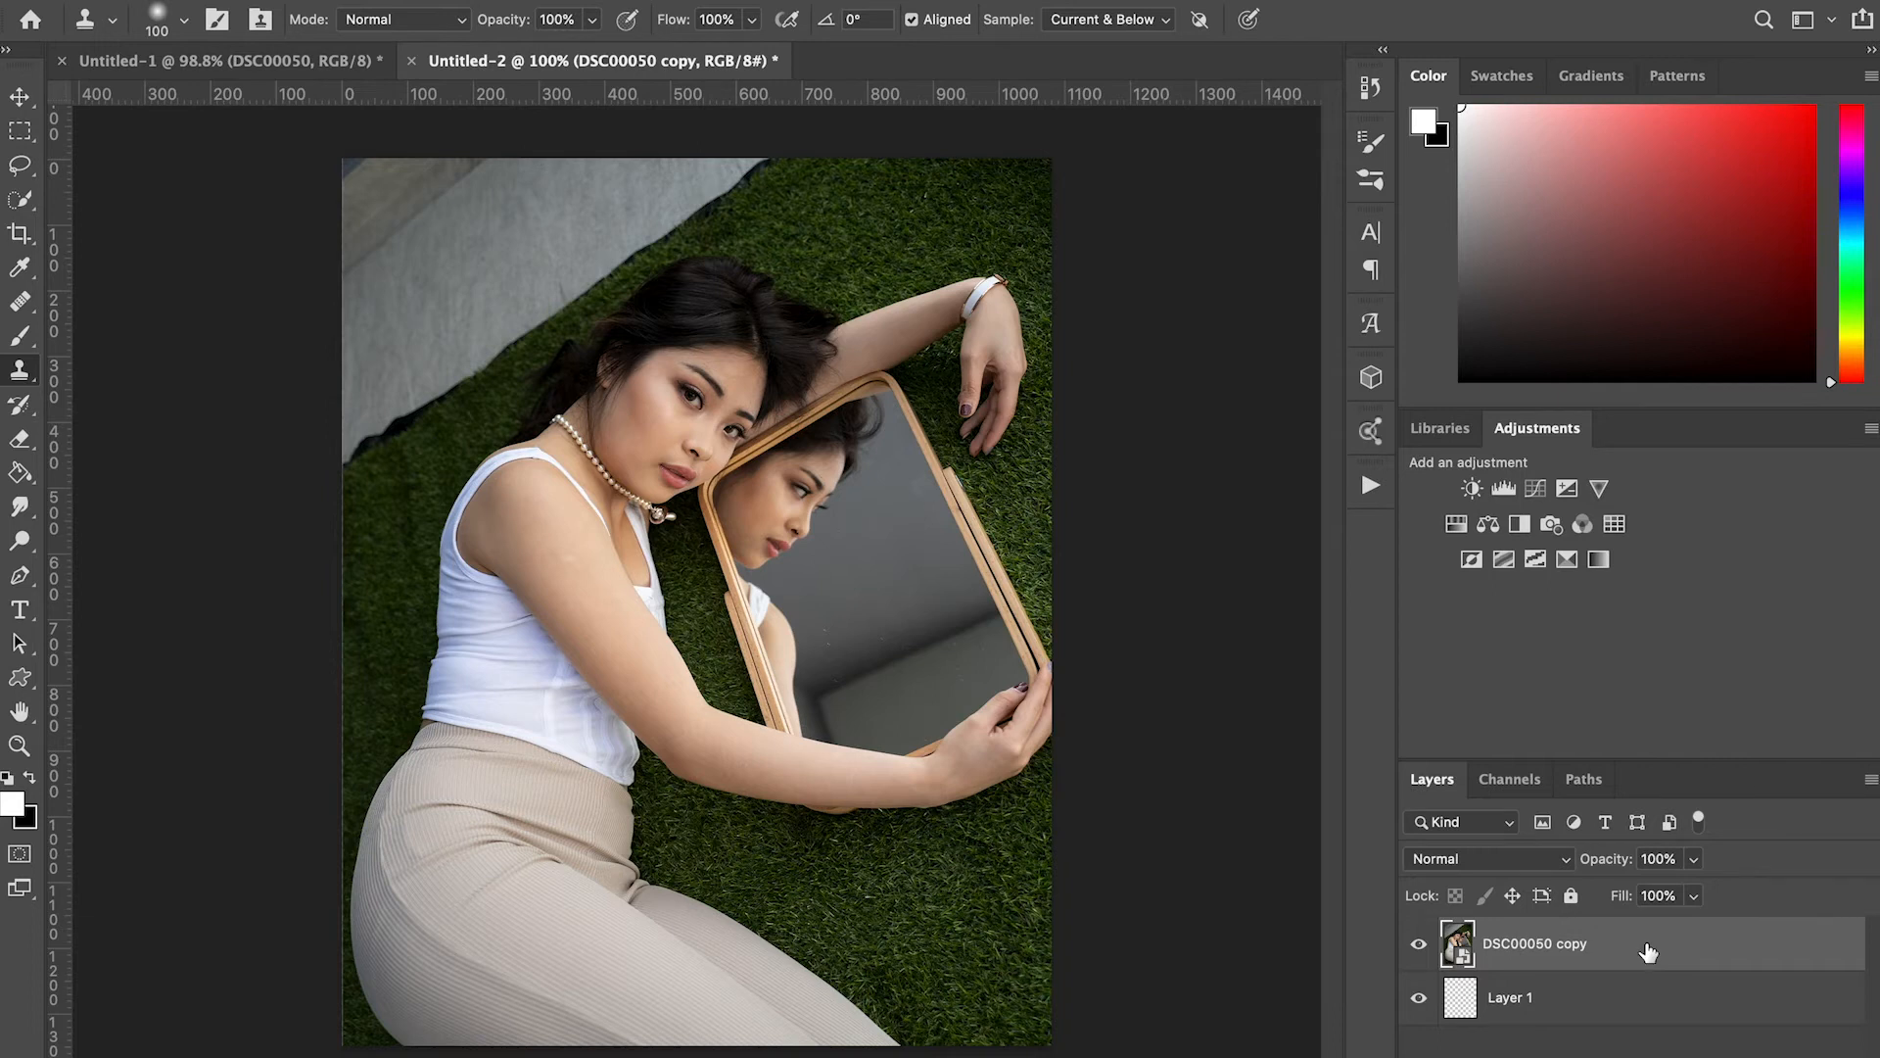
# - Duplicate the DSC00050 copy layer and rasterize the duplicated smart object so it can be painted on
pyautogui.press('super+j')
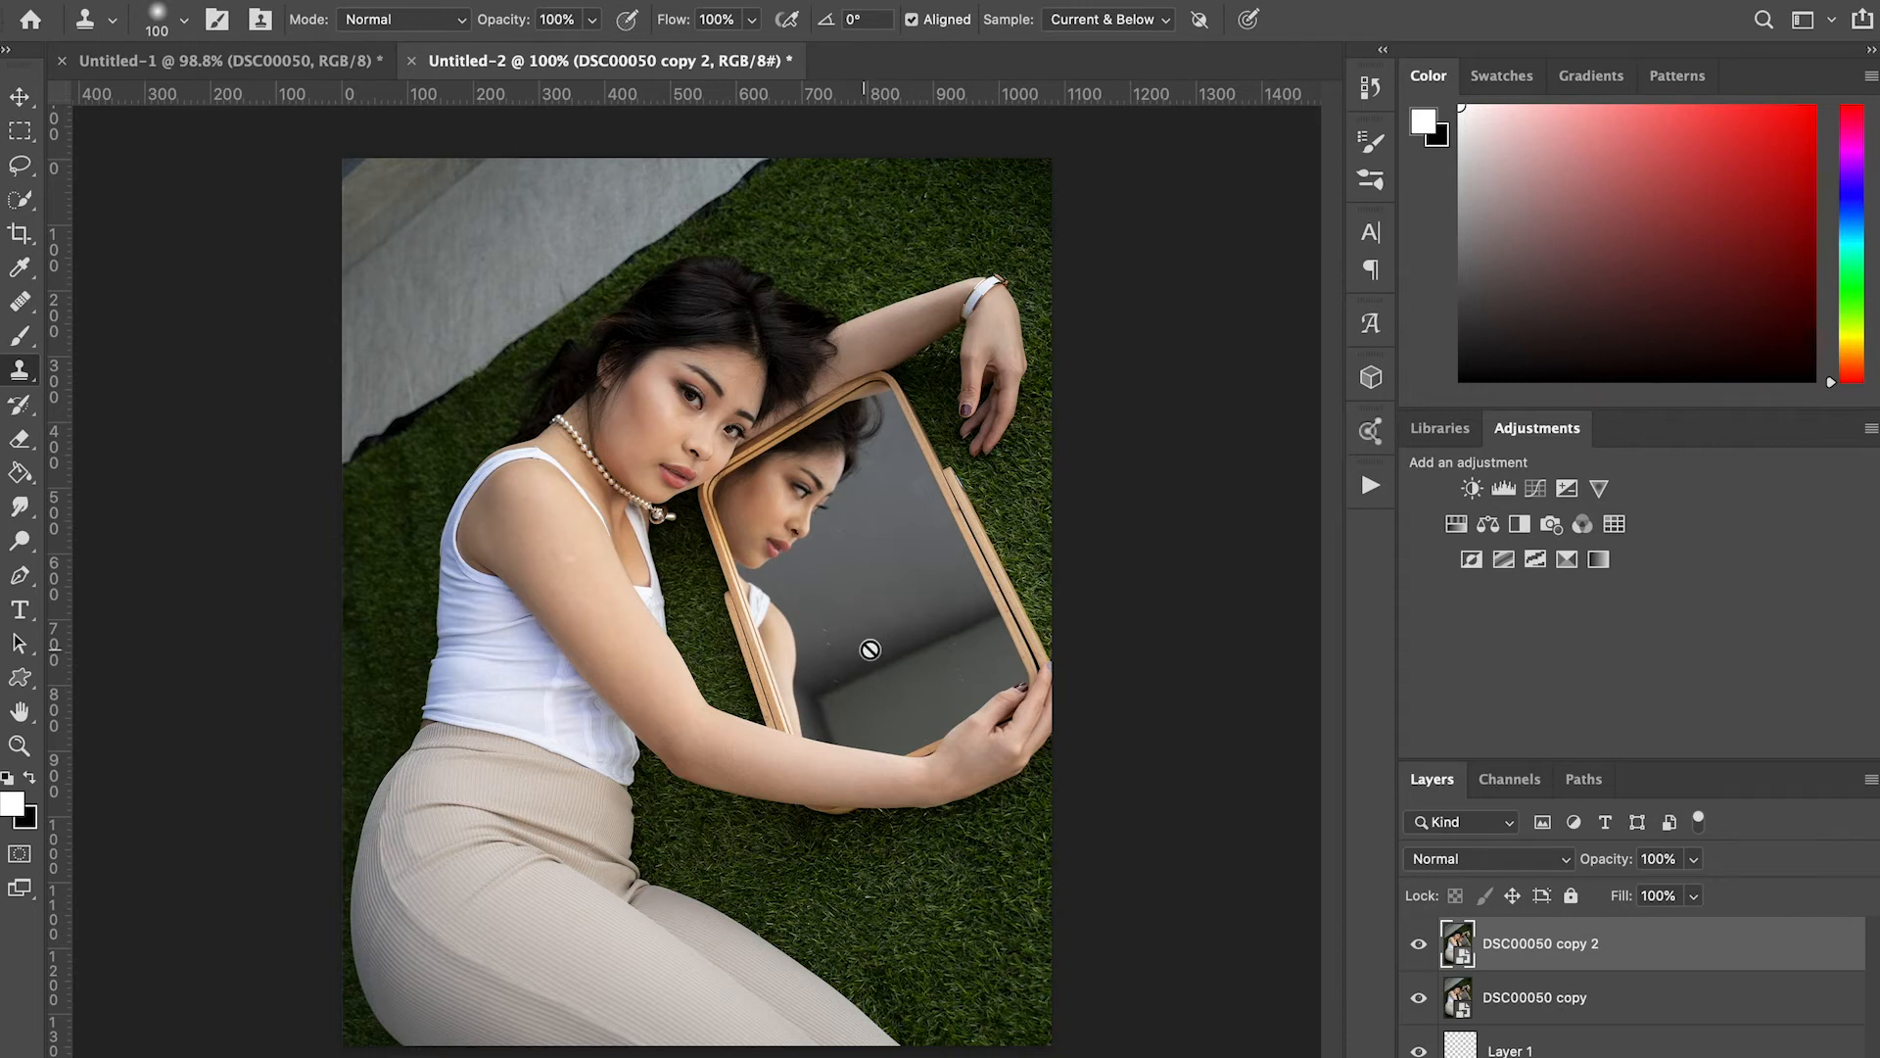
pyautogui.click(739, 497)
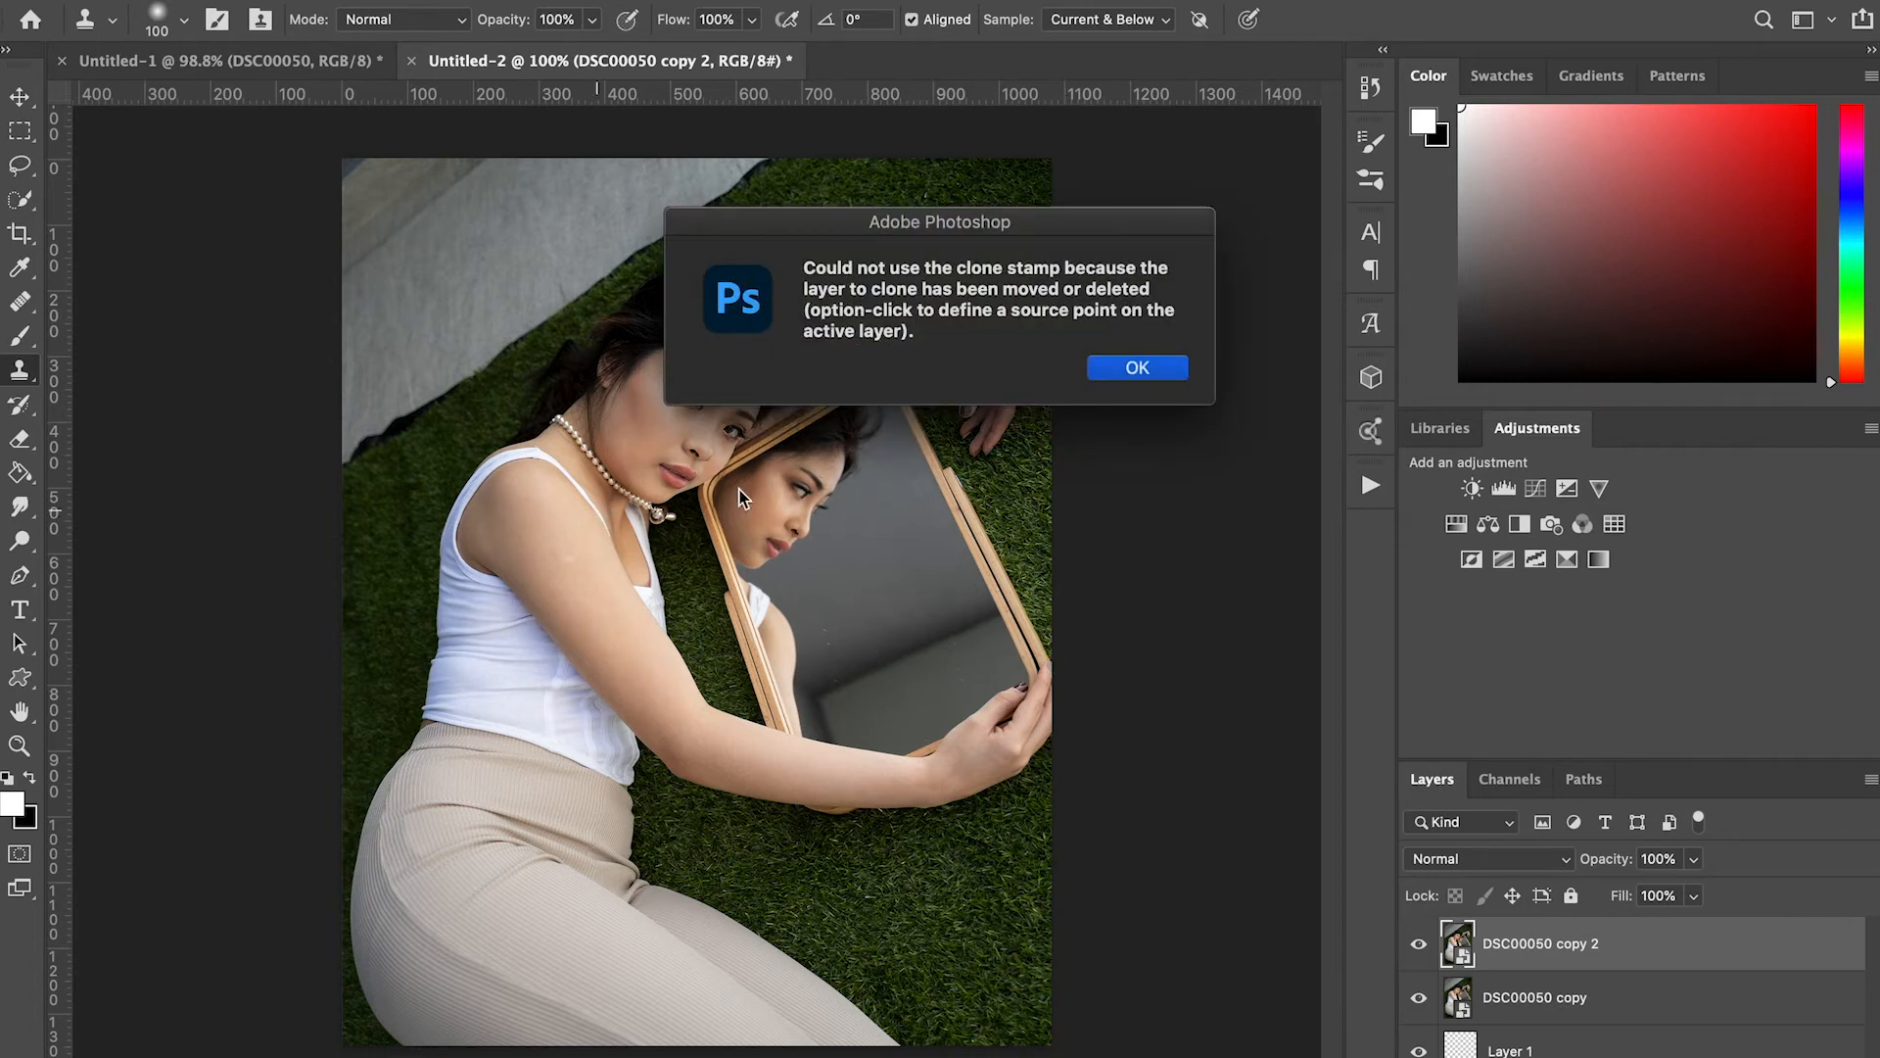
pyautogui.click(1137, 369)
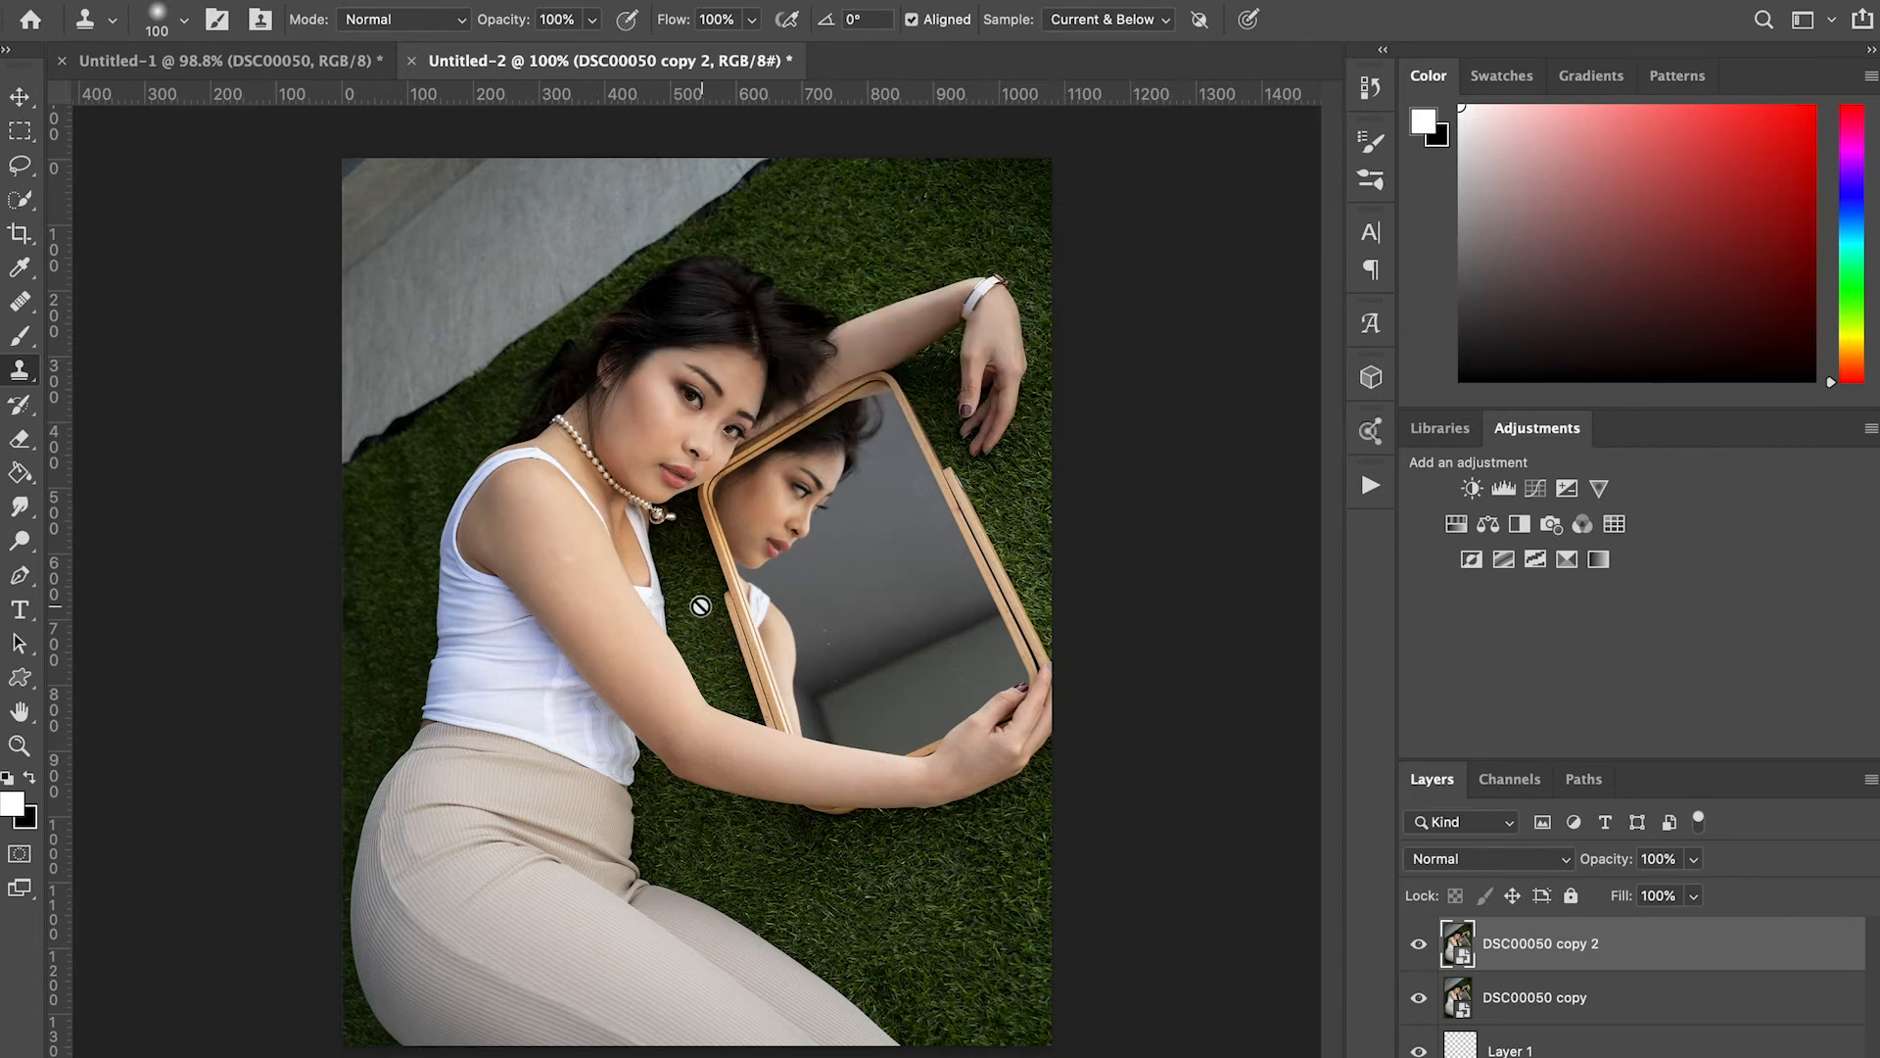
pyautogui.press('b')
pyautogui.click(730, 619)
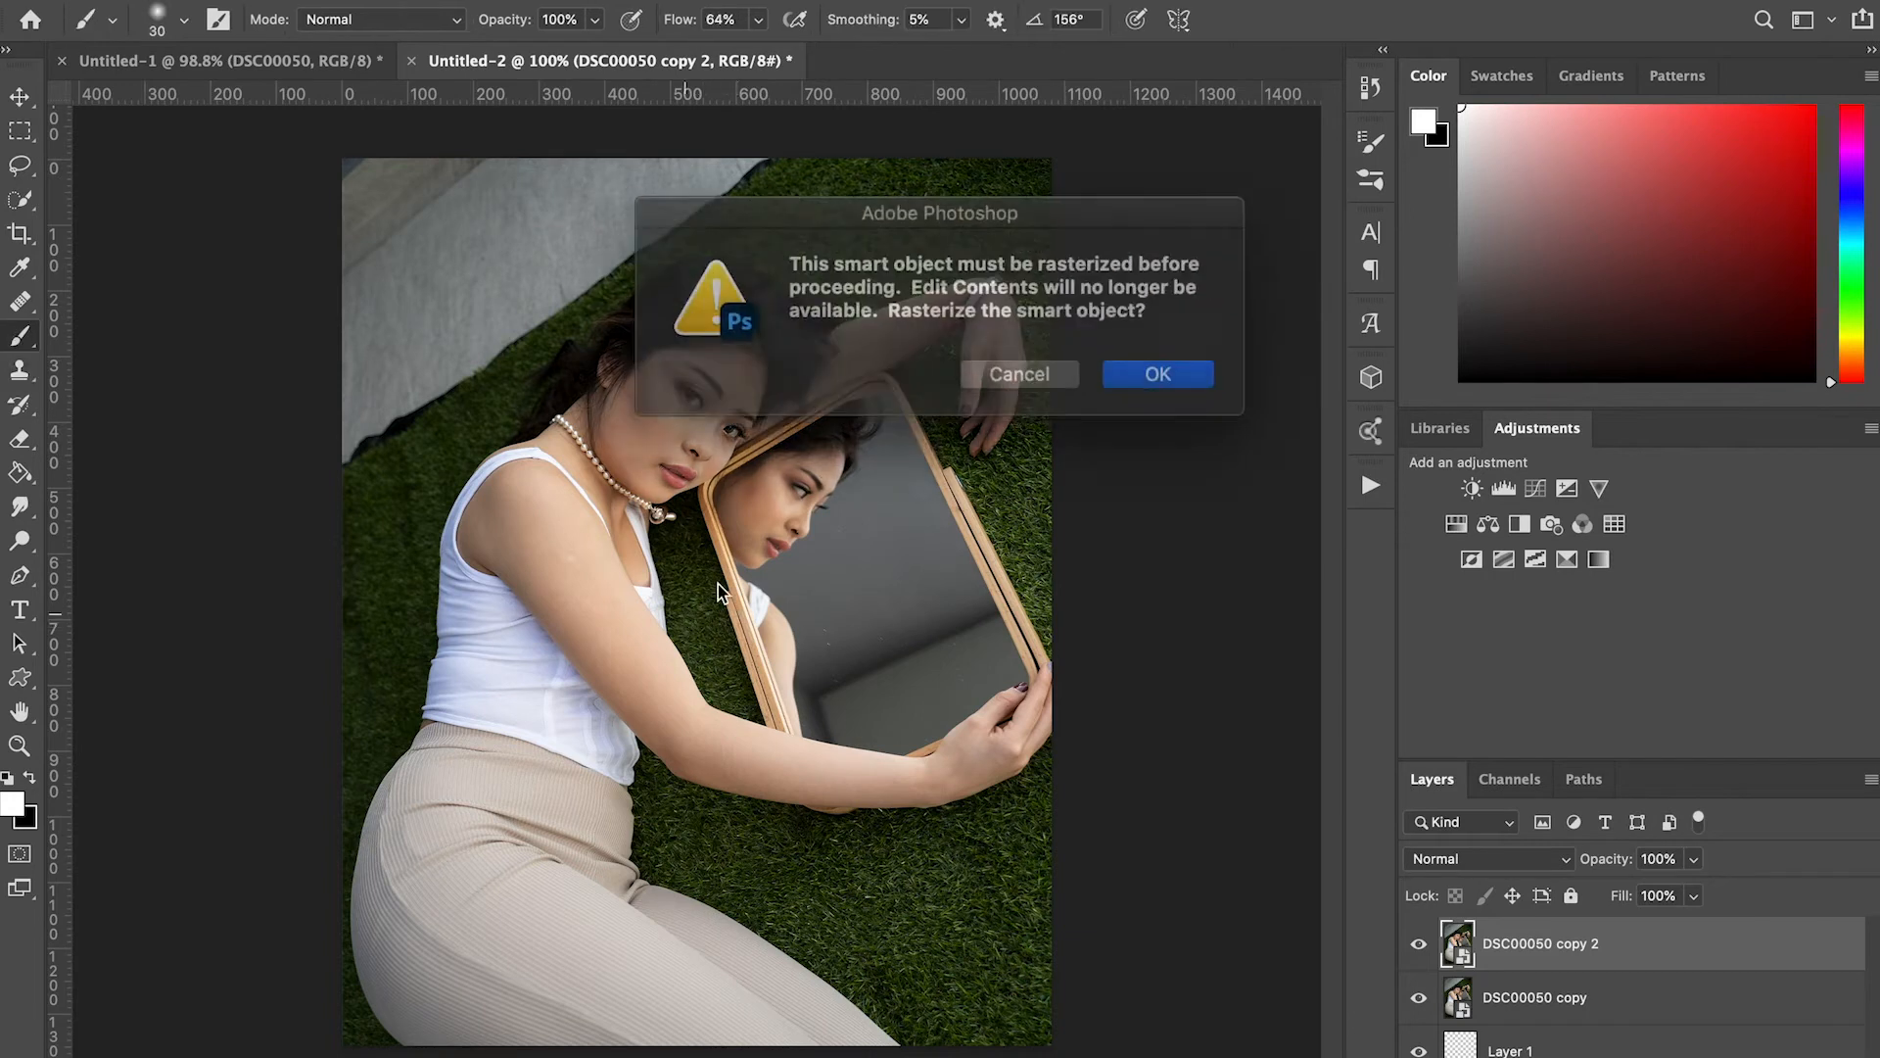
pyautogui.click(1142, 370)
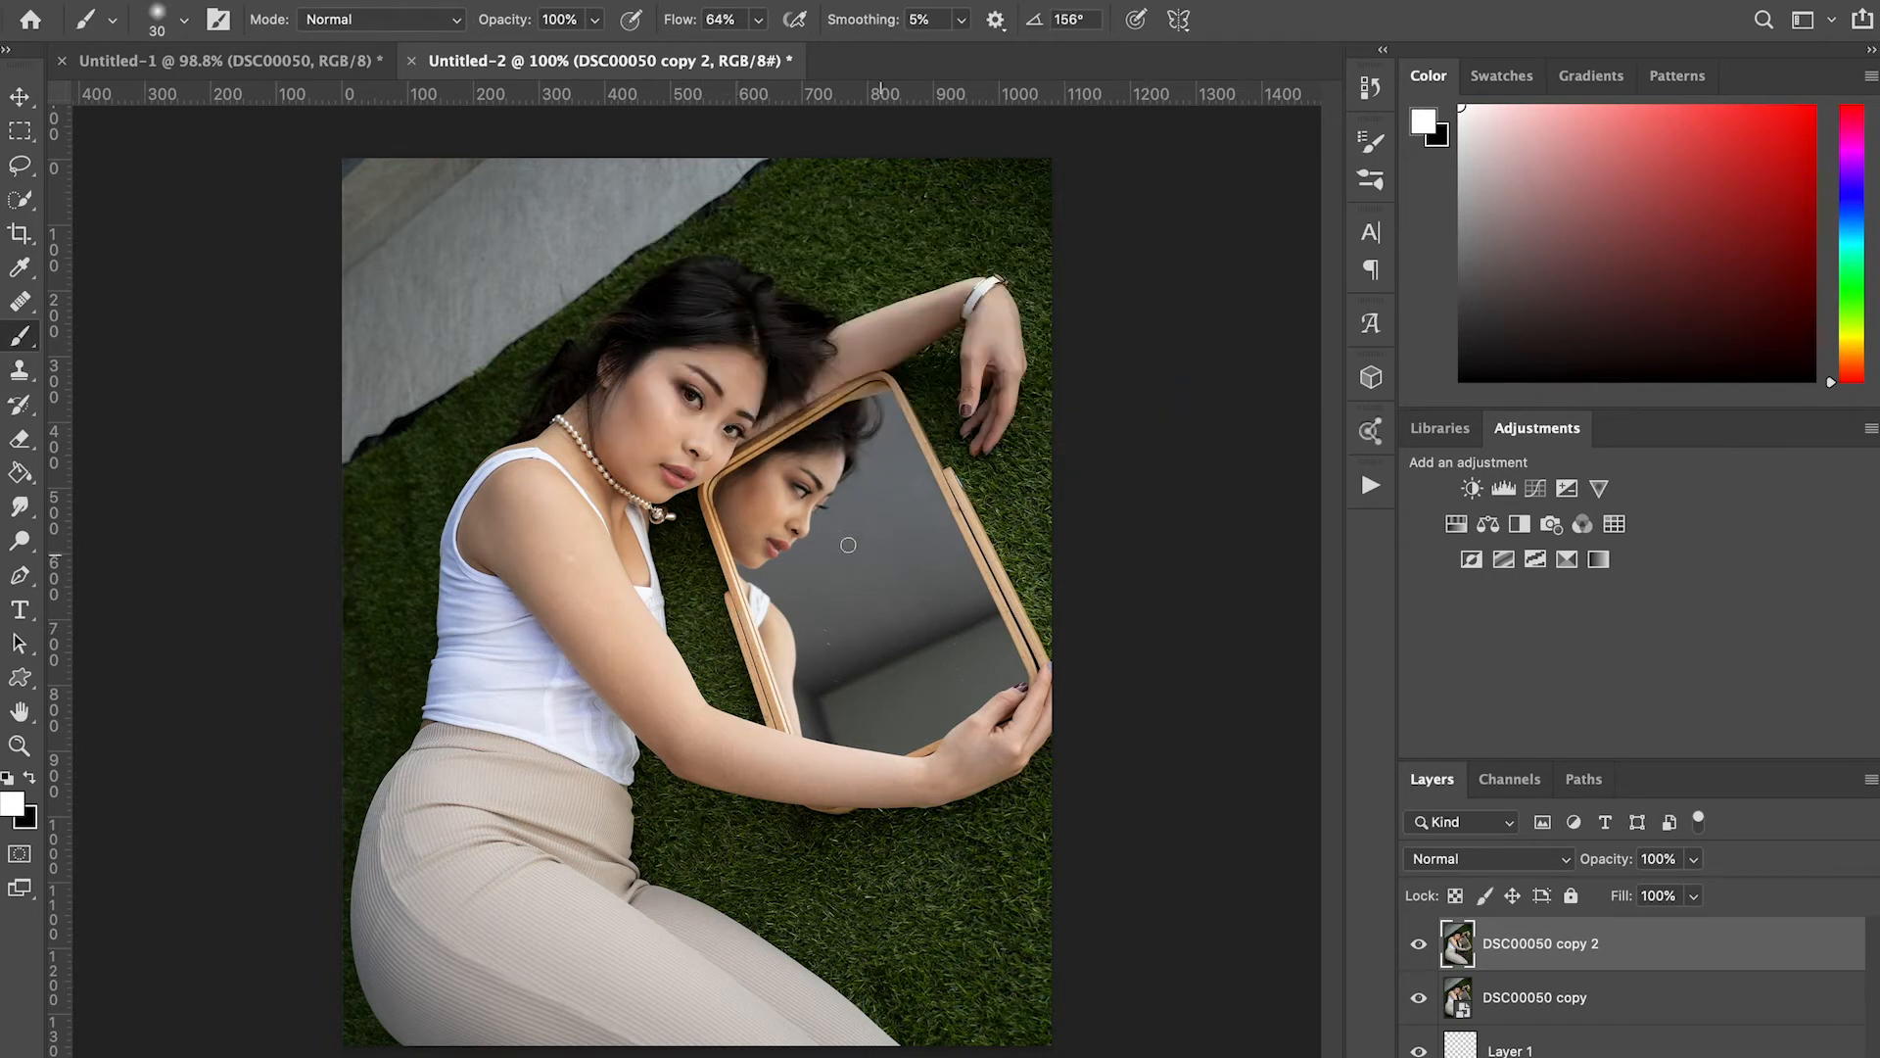
# - Outline the grey cloth beside the grass with a closed Pen path and convert it into a new anti-aliased selection with a 1-pixel feather
pyautogui.press('p')
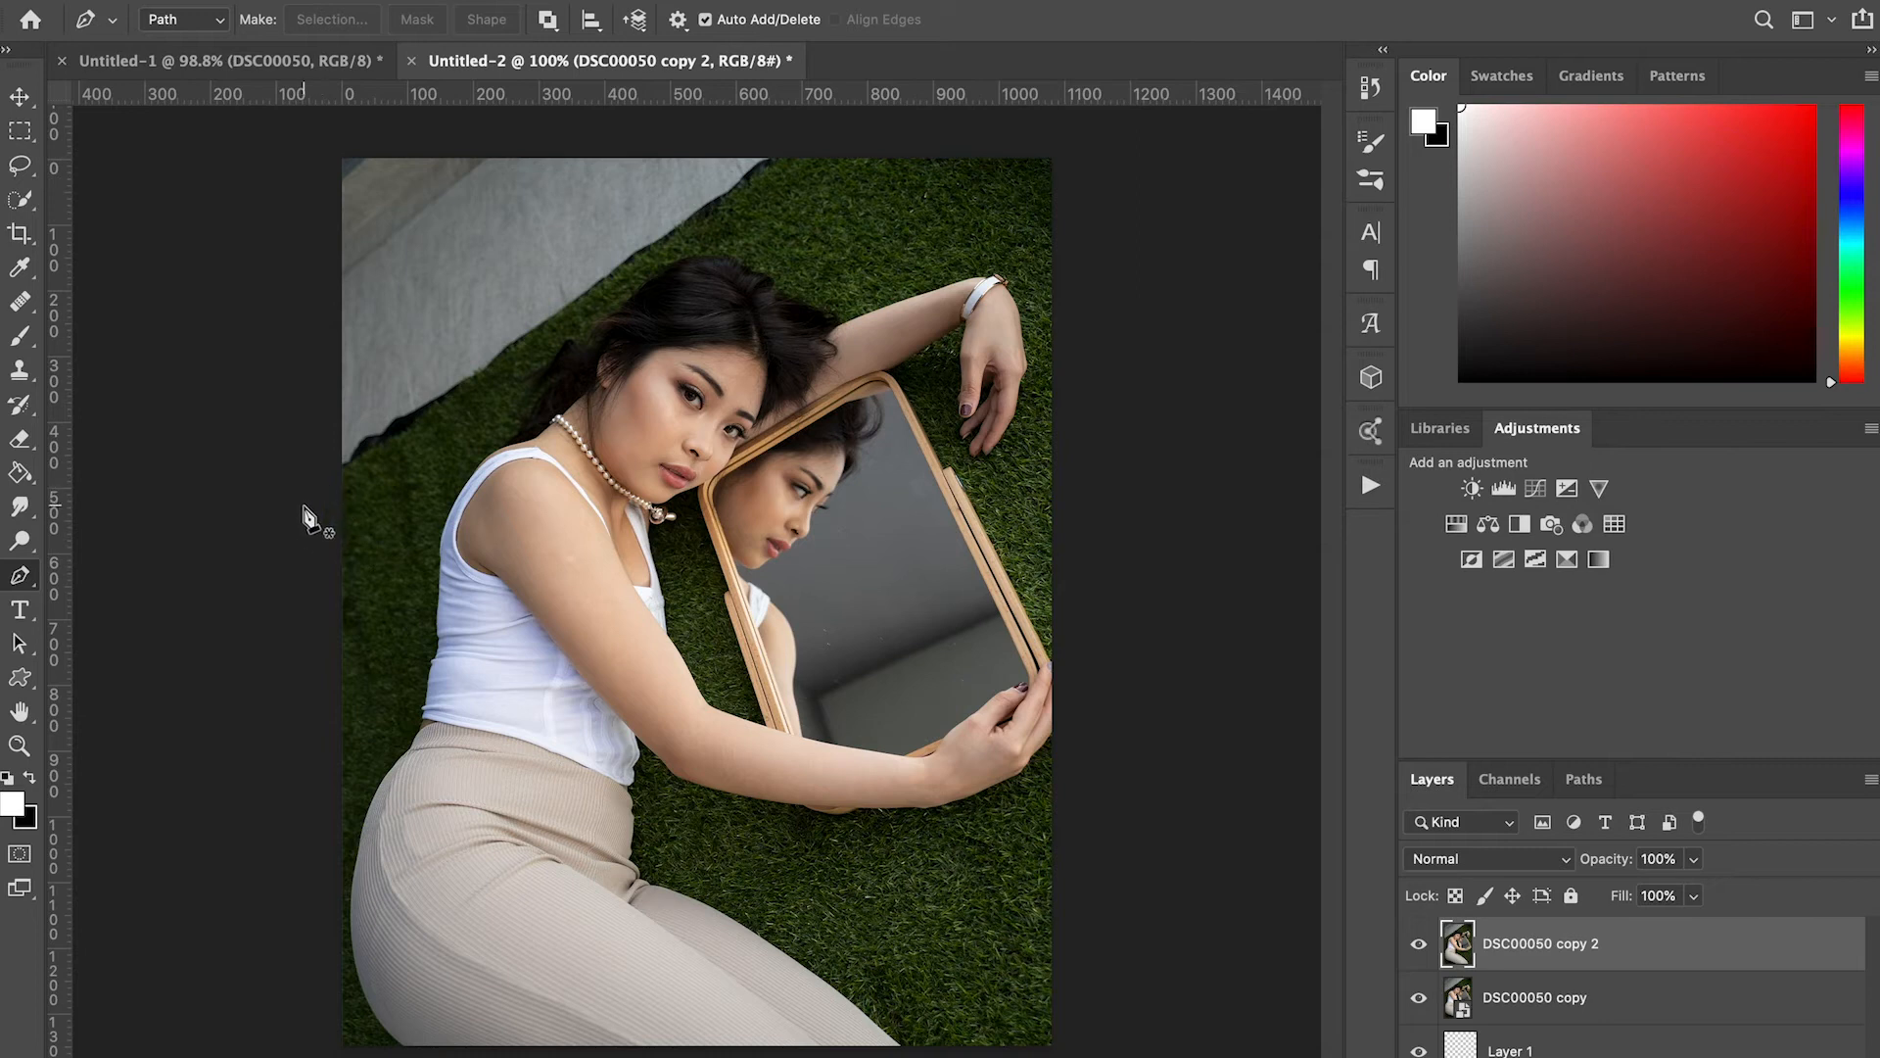
pyautogui.click(315, 504)
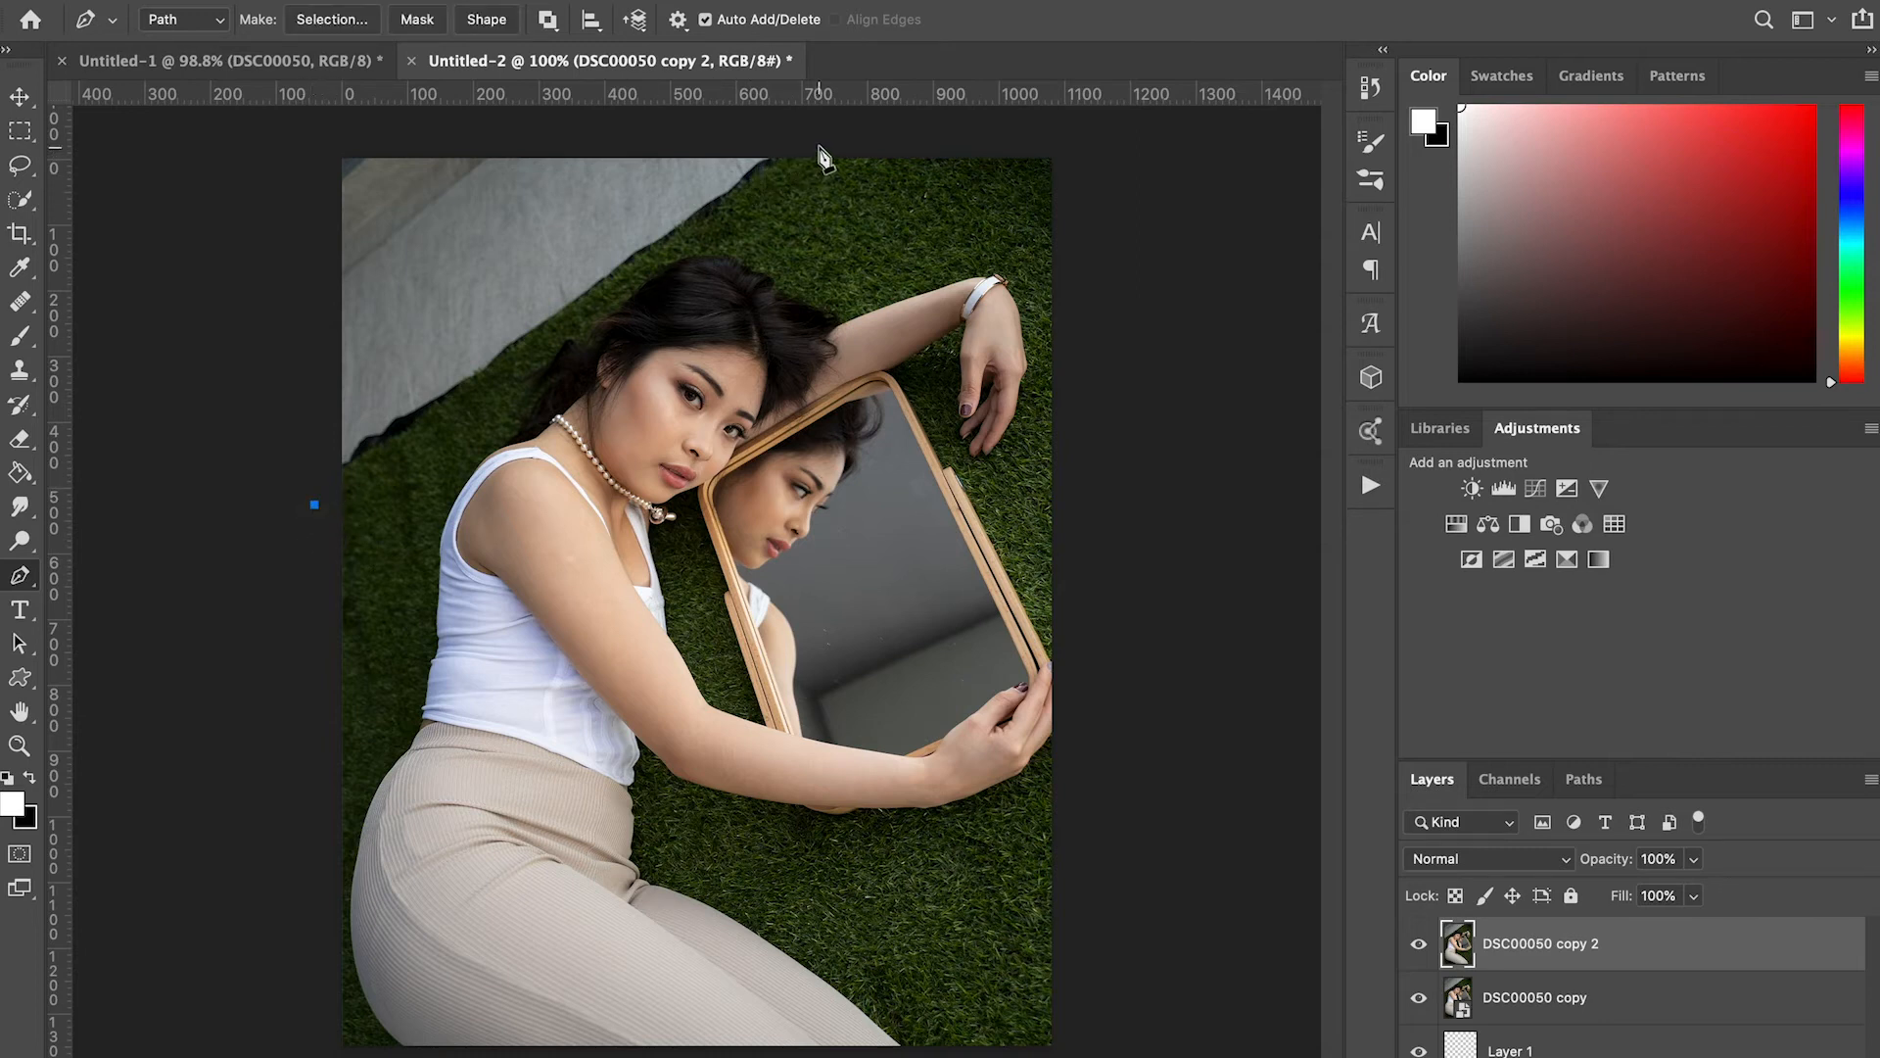
pyautogui.click(330, 143)
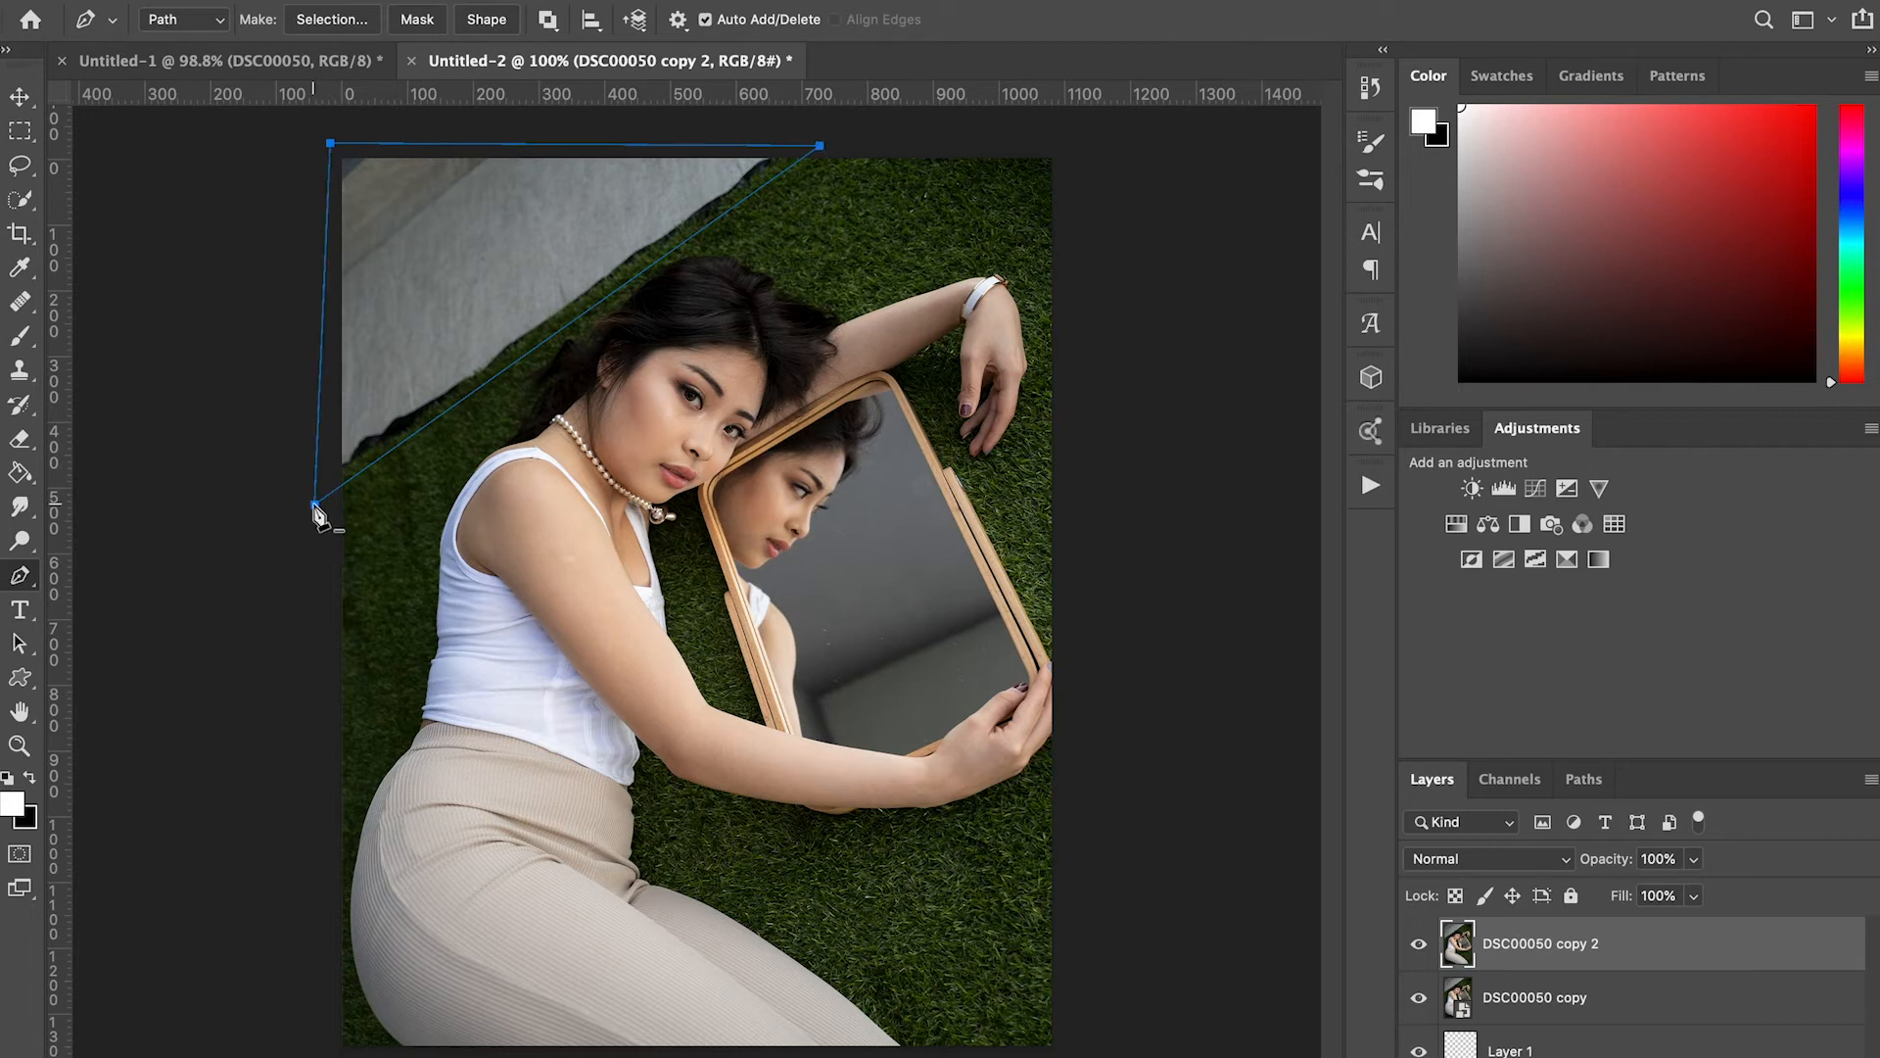
pyautogui.click(368, 19)
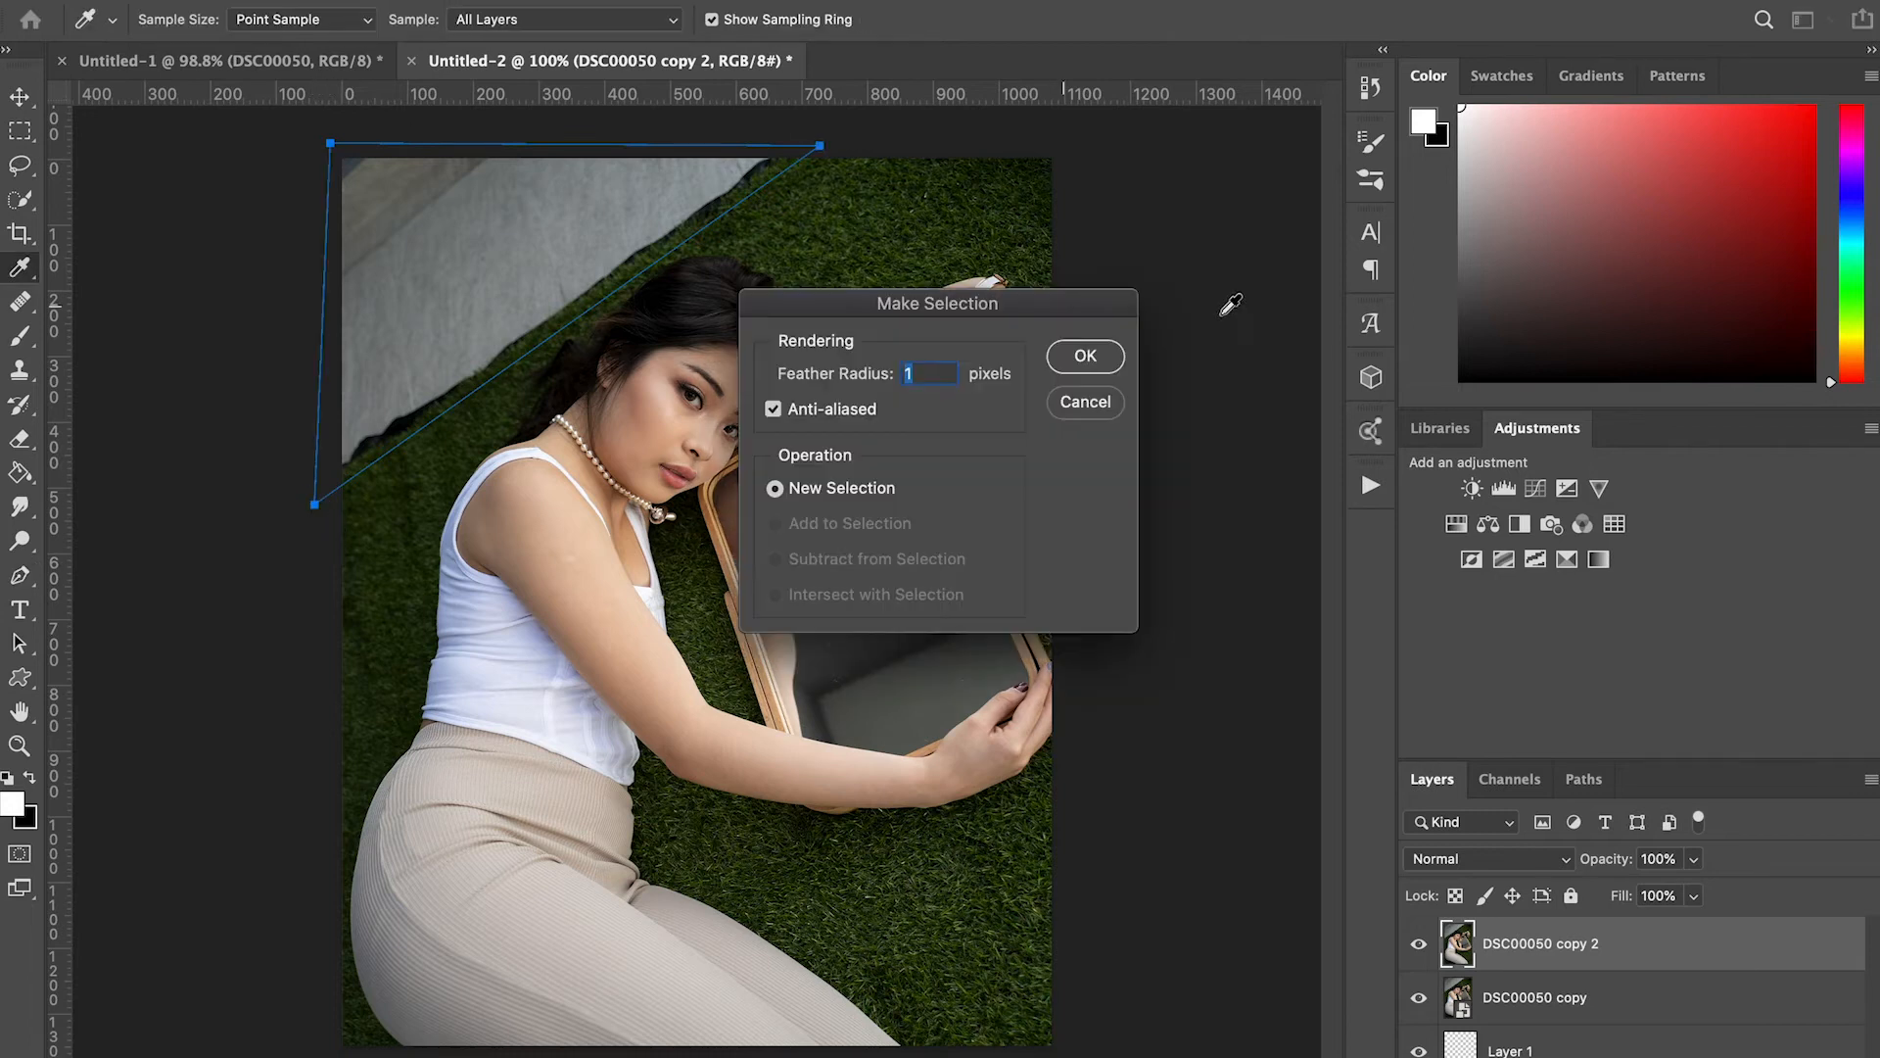
pyautogui.click(1089, 359)
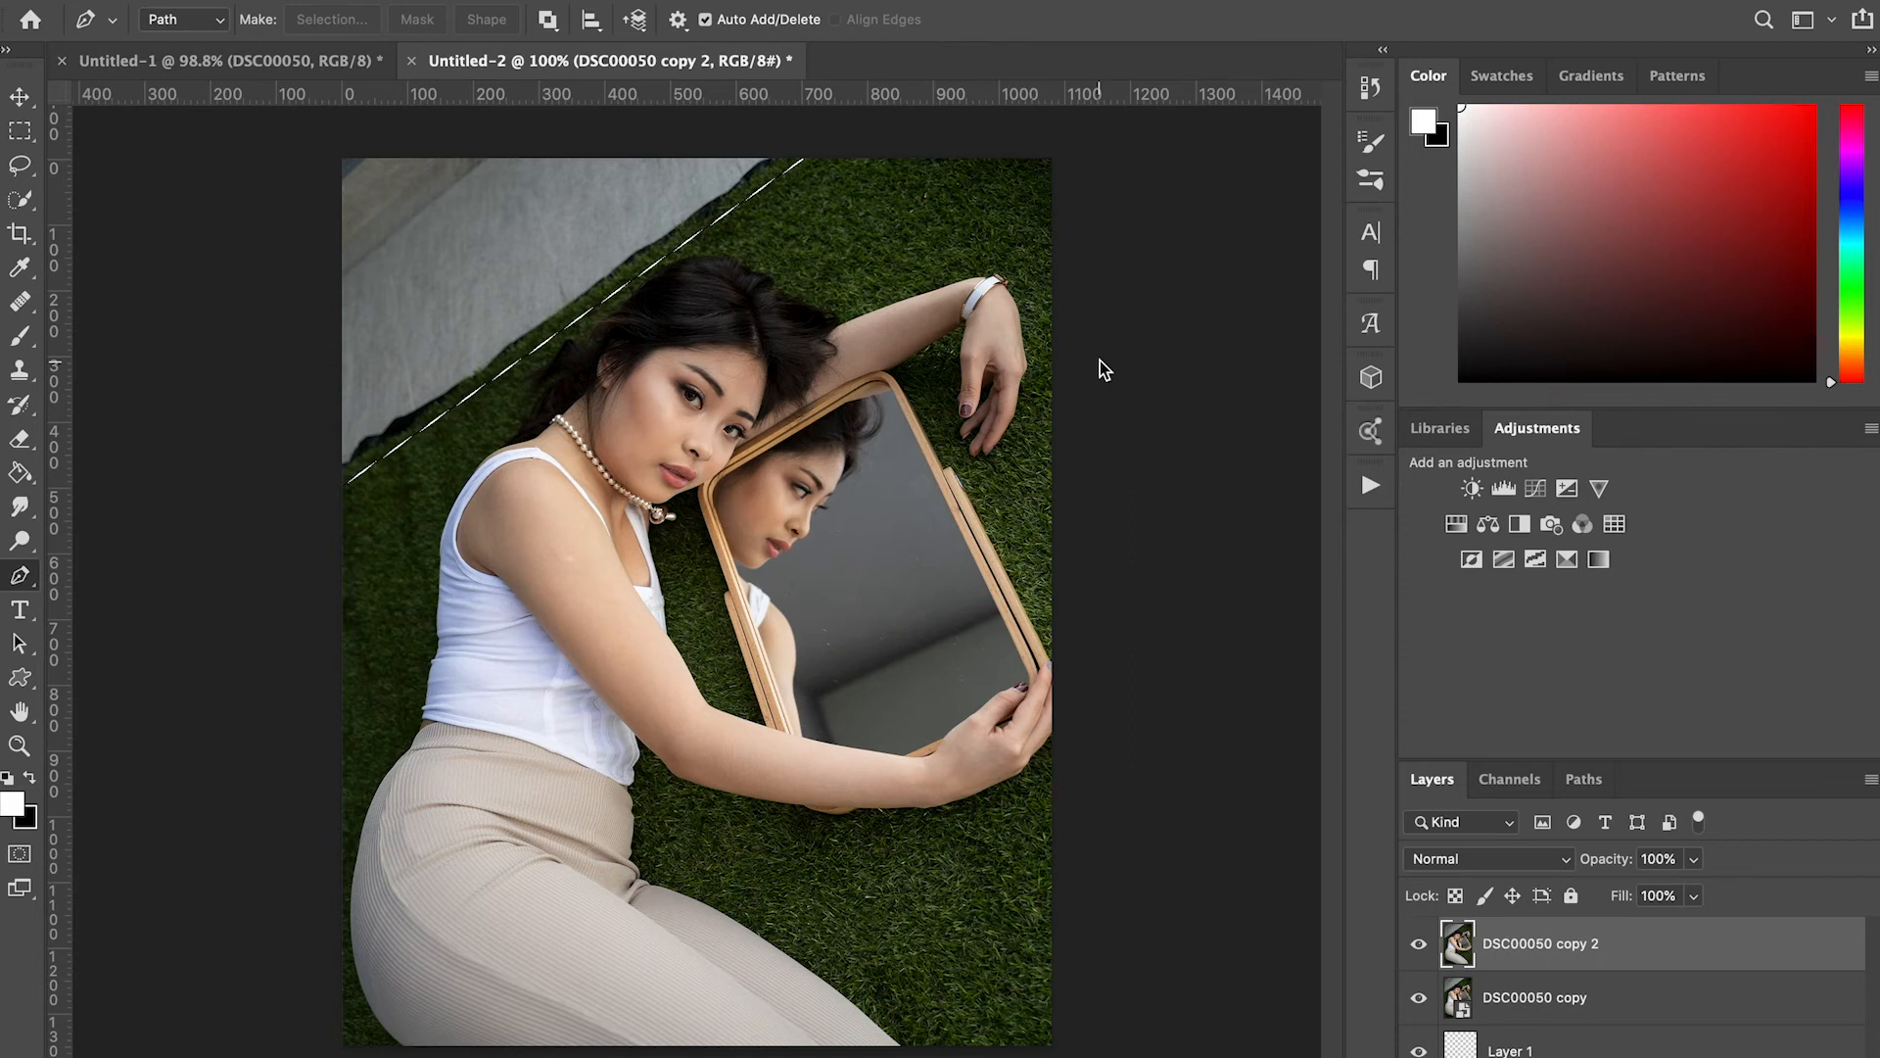
# - Fill the selected cloth area using Content-Aware with color adaptation in Normal mode at 100% opacity, and deselect it
pyautogui.hotkey('shift', 'BackSpace')
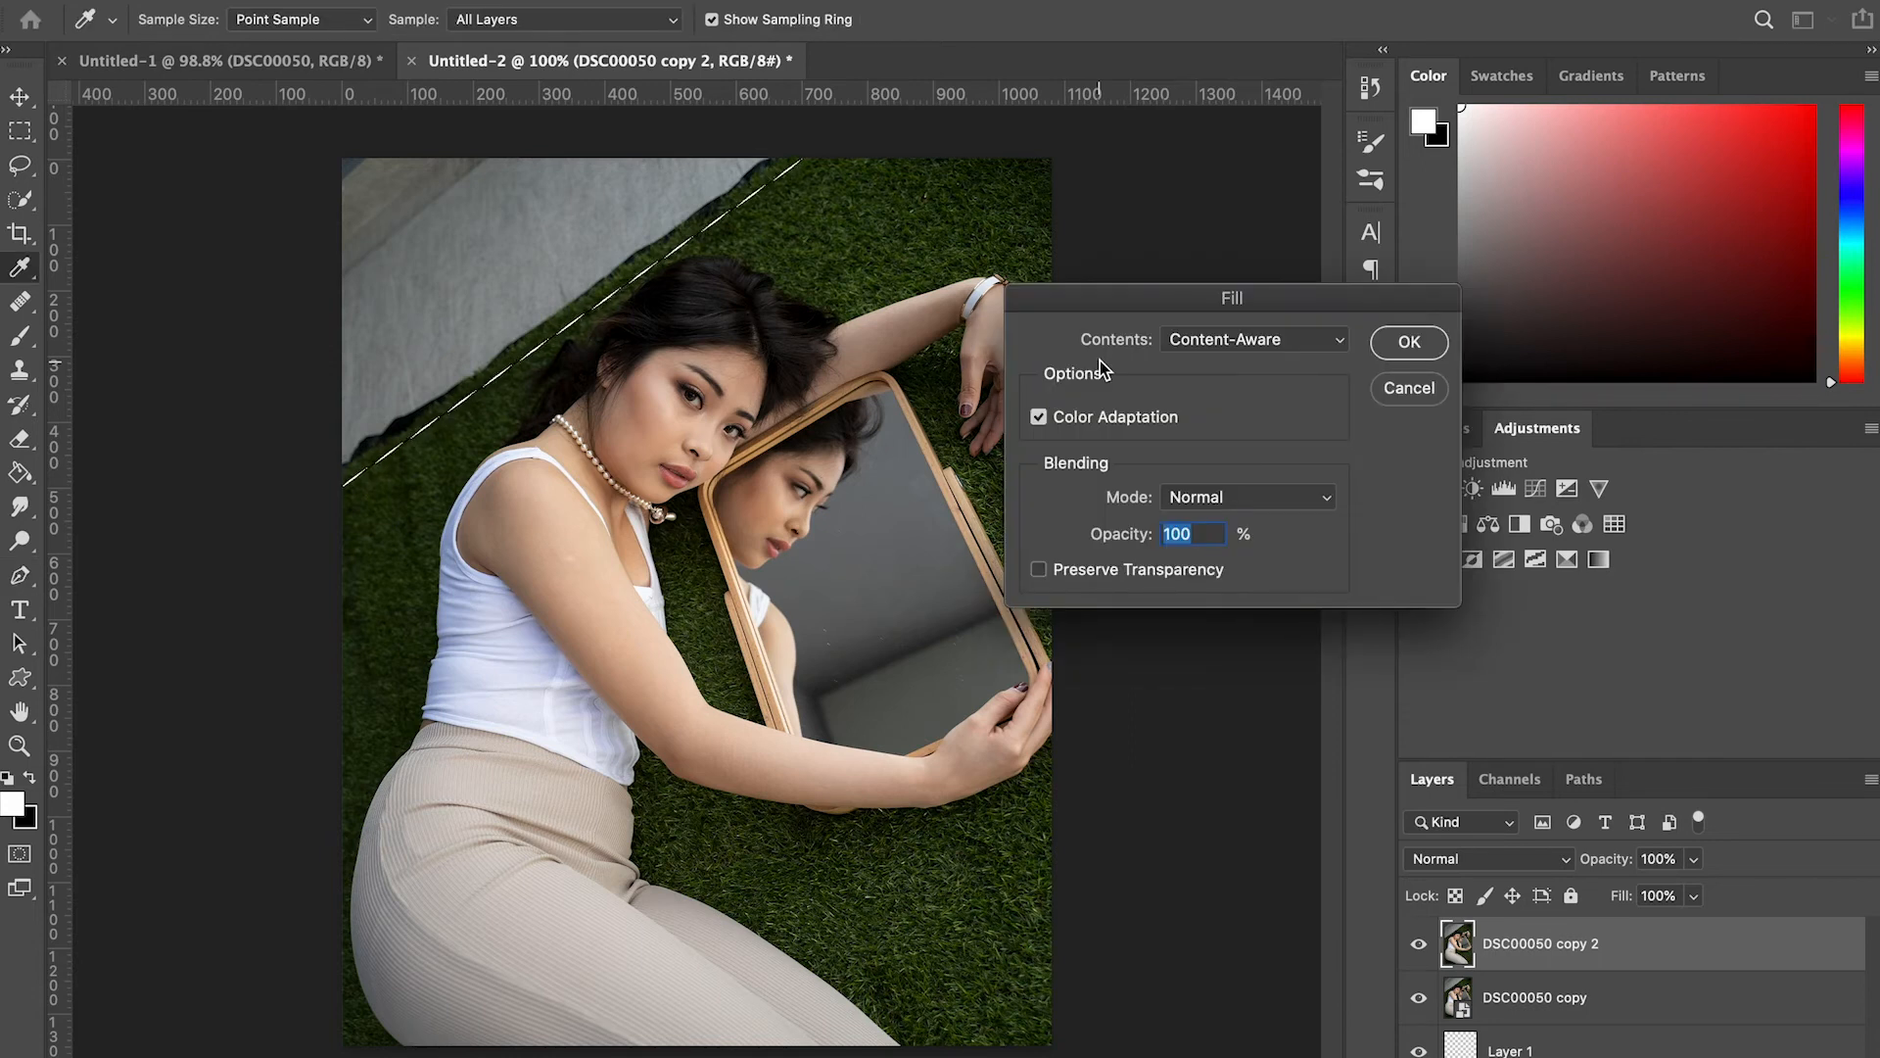
pyautogui.click(1214, 355)
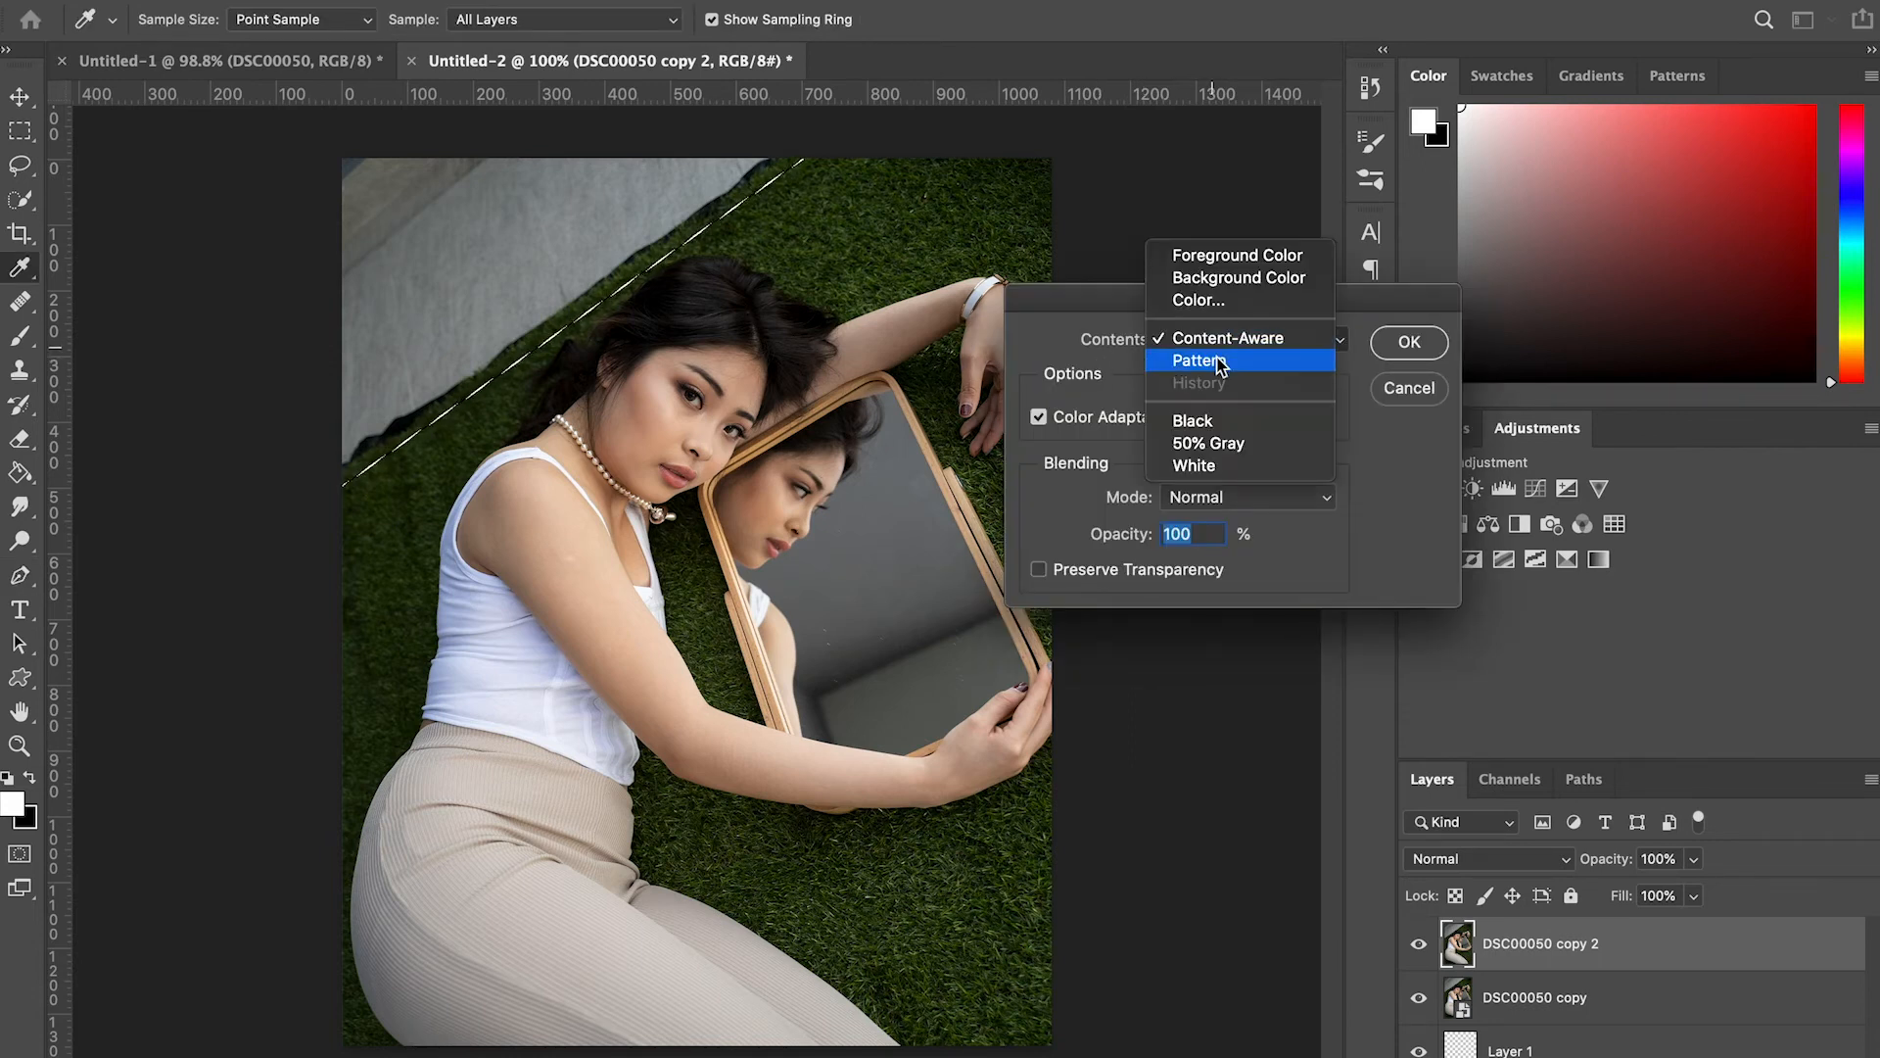
pyautogui.click(1339, 340)
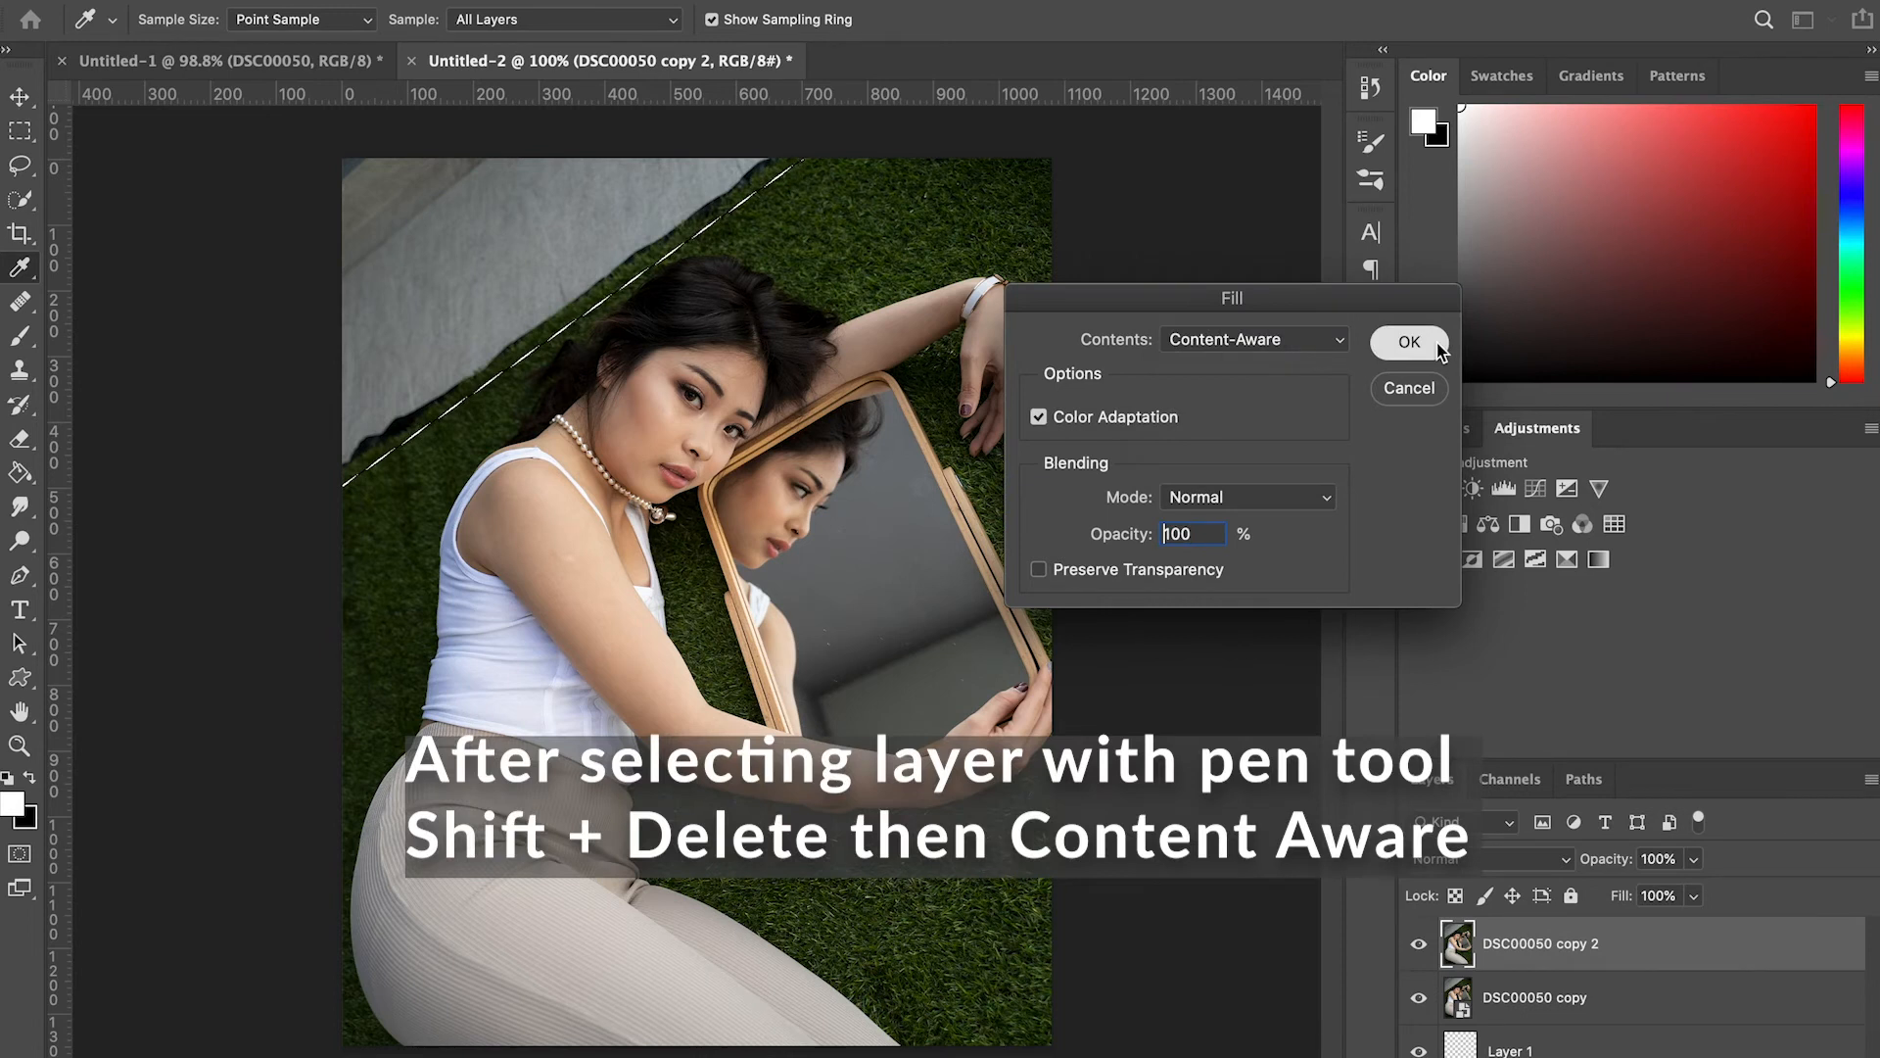
pyautogui.click(1437, 345)
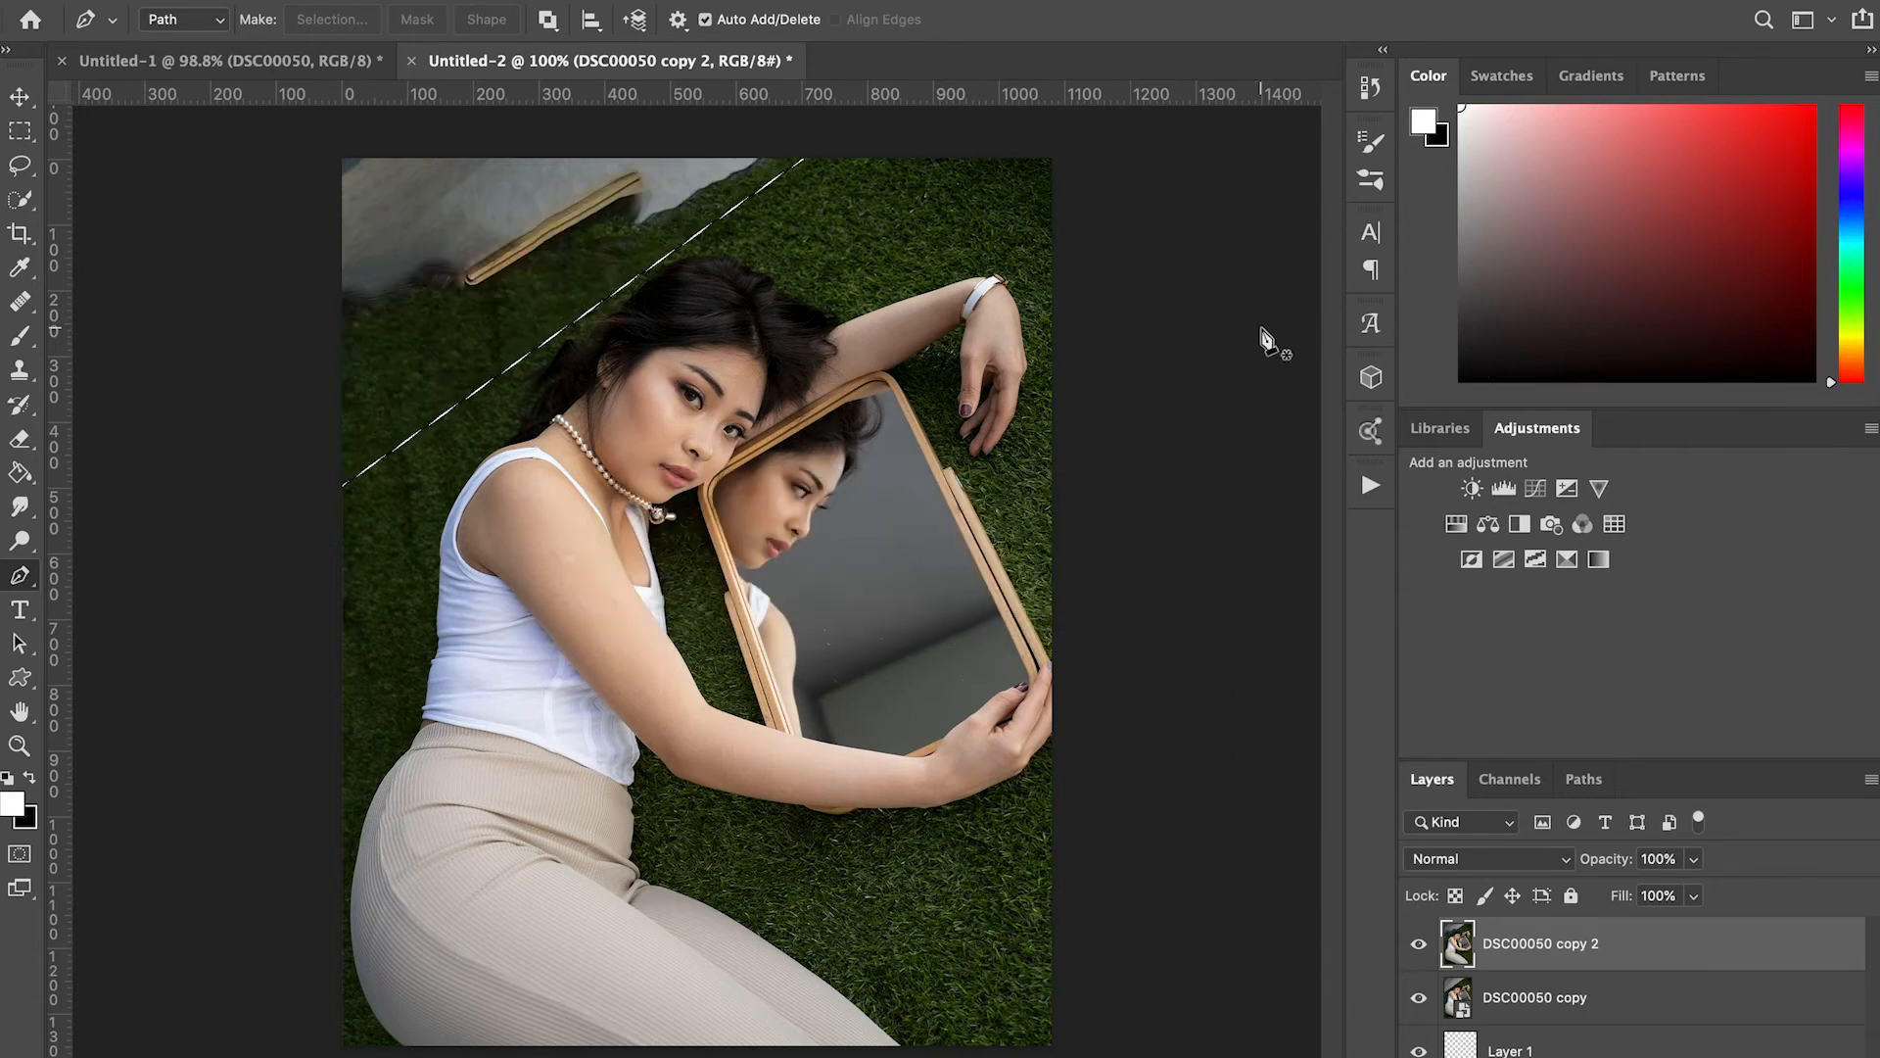
pyautogui.hotkey('ctrl', 'd')
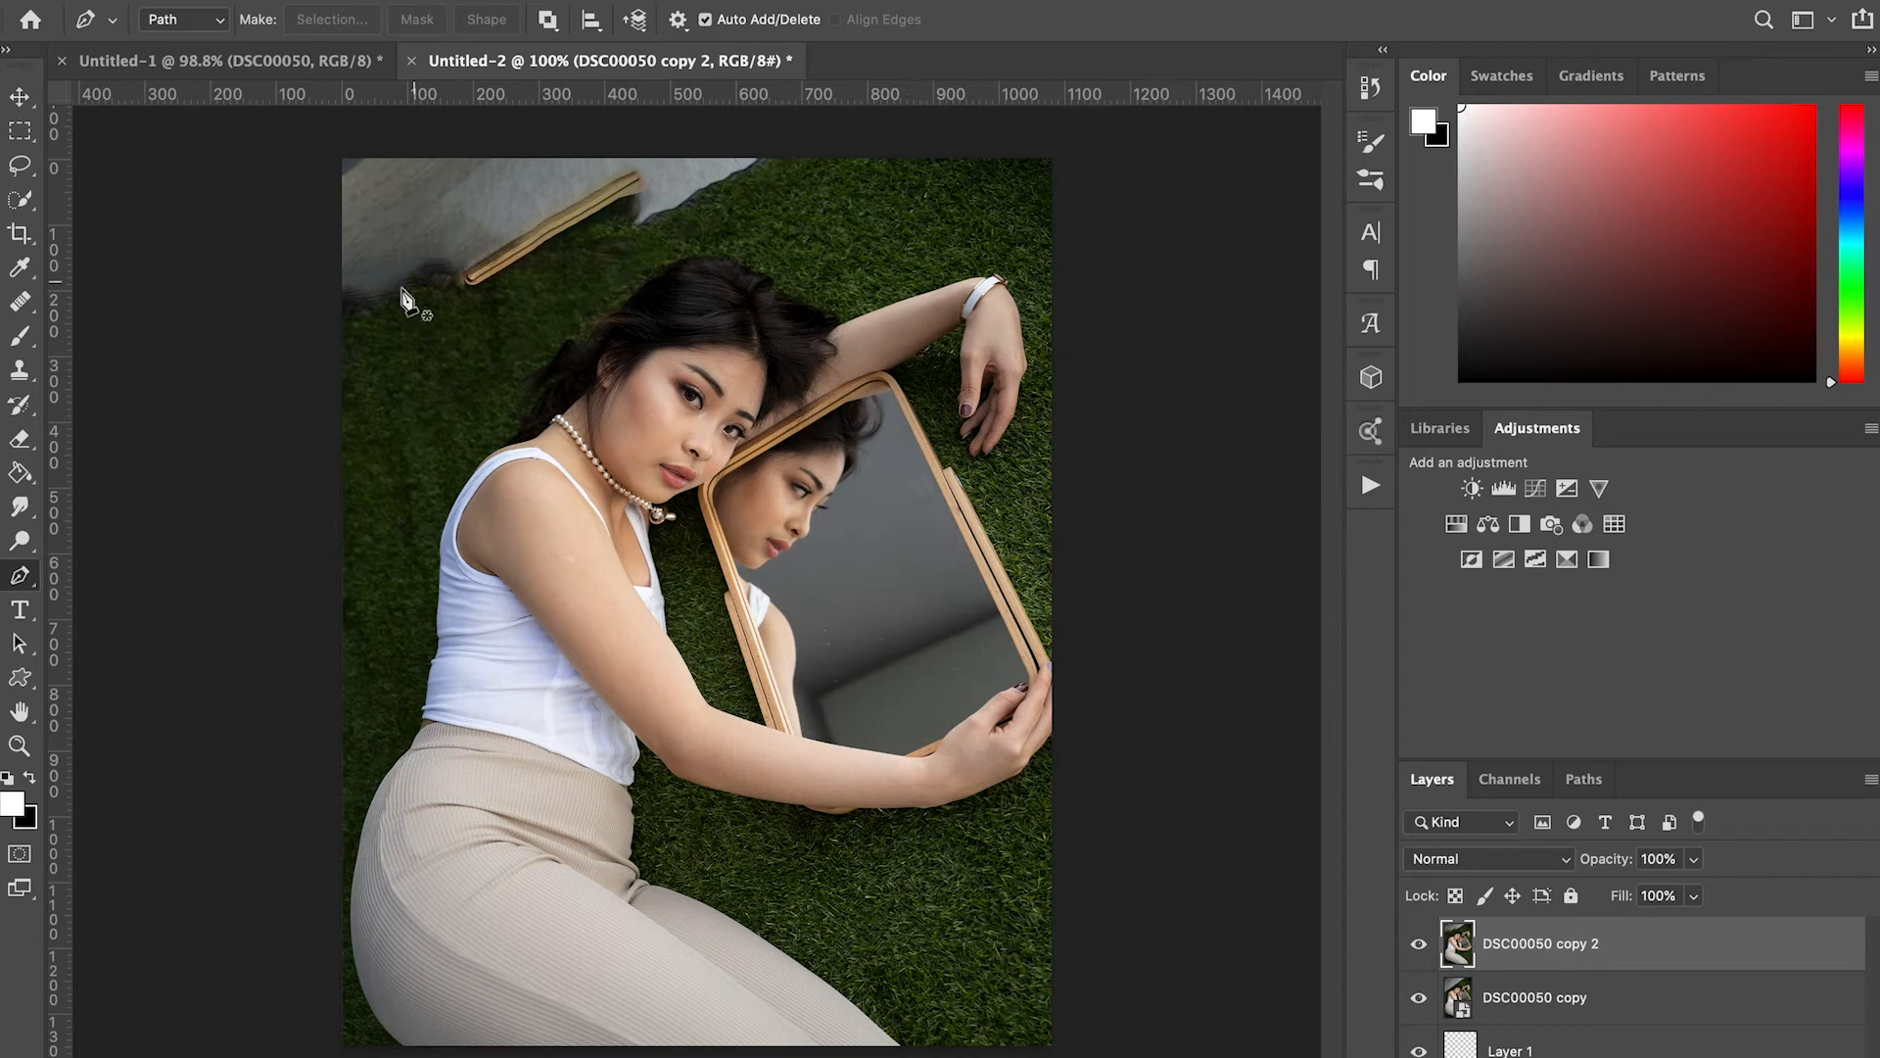
# - Clone nearby grass over the leftover grey cloth and the stray wooden frame piece above the woman's head with the Clone Stamp tool
pyautogui.press('s')
pyautogui.moveTo(372, 338)
pyautogui.mouseDown()
pyautogui.moveTo(327, 297)
pyautogui.moveTo(418, 291)
pyautogui.moveTo(452, 253)
pyautogui.mouseUp()
pyautogui.keyDown('alt'); pyautogui.click(373, 311); pyautogui.keyUp('alt')
pyautogui.moveTo(338, 227)
pyautogui.mouseDown()
pyautogui.moveTo(449, 210)
pyautogui.moveTo(373, 181)
pyautogui.mouseUp()
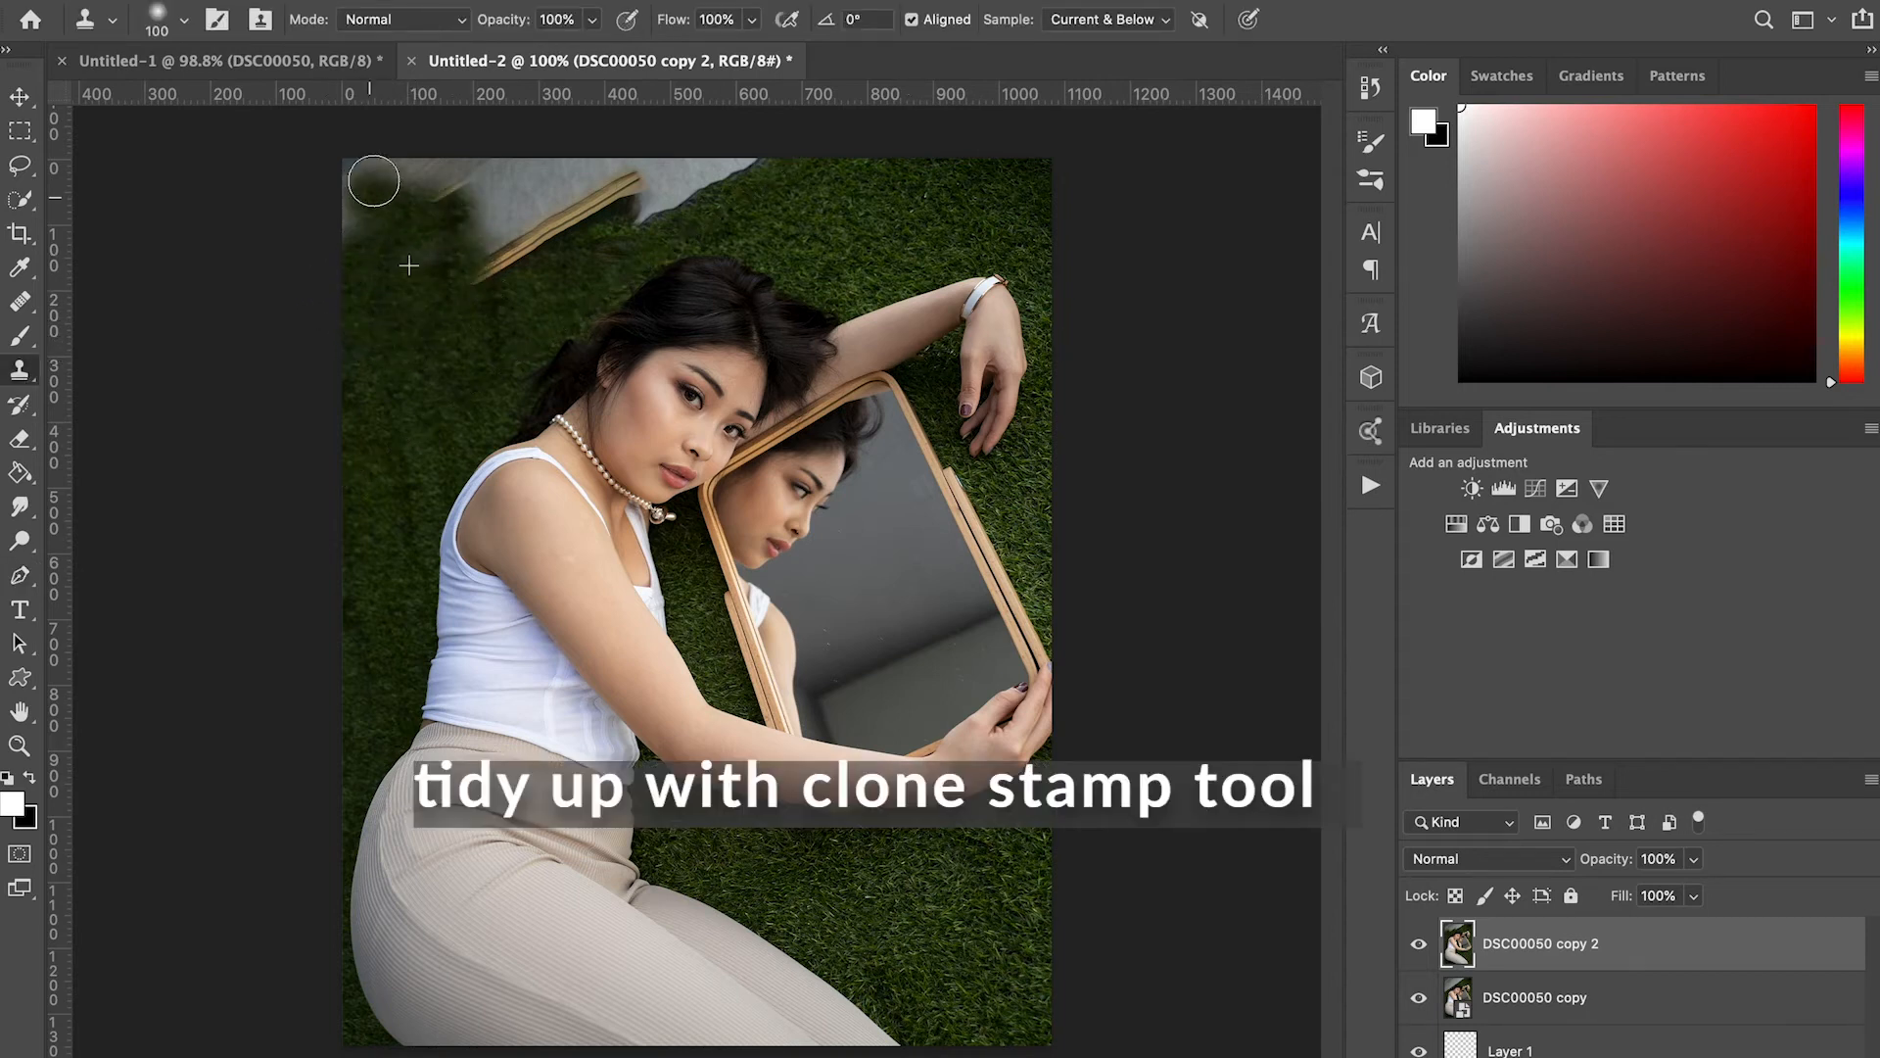
pyautogui.moveTo(471, 290); pyautogui.dragTo(632, 186)
pyautogui.moveTo(525, 268)
pyautogui.mouseDown()
pyautogui.moveTo(636, 192)
pyautogui.moveTo(661, 186)
pyautogui.moveTo(647, 217)
pyautogui.moveTo(763, 159)
pyautogui.moveTo(596, 174)
pyautogui.mouseUp()
pyautogui.moveTo(359, 299)
pyautogui.mouseDown()
pyautogui.moveTo(350, 194)
pyautogui.moveTo(368, 156)
pyautogui.moveTo(563, 161)
pyautogui.moveTo(567, 199)
pyautogui.moveTo(473, 226)
pyautogui.moveTo(548, 191)
pyautogui.mouseUp()
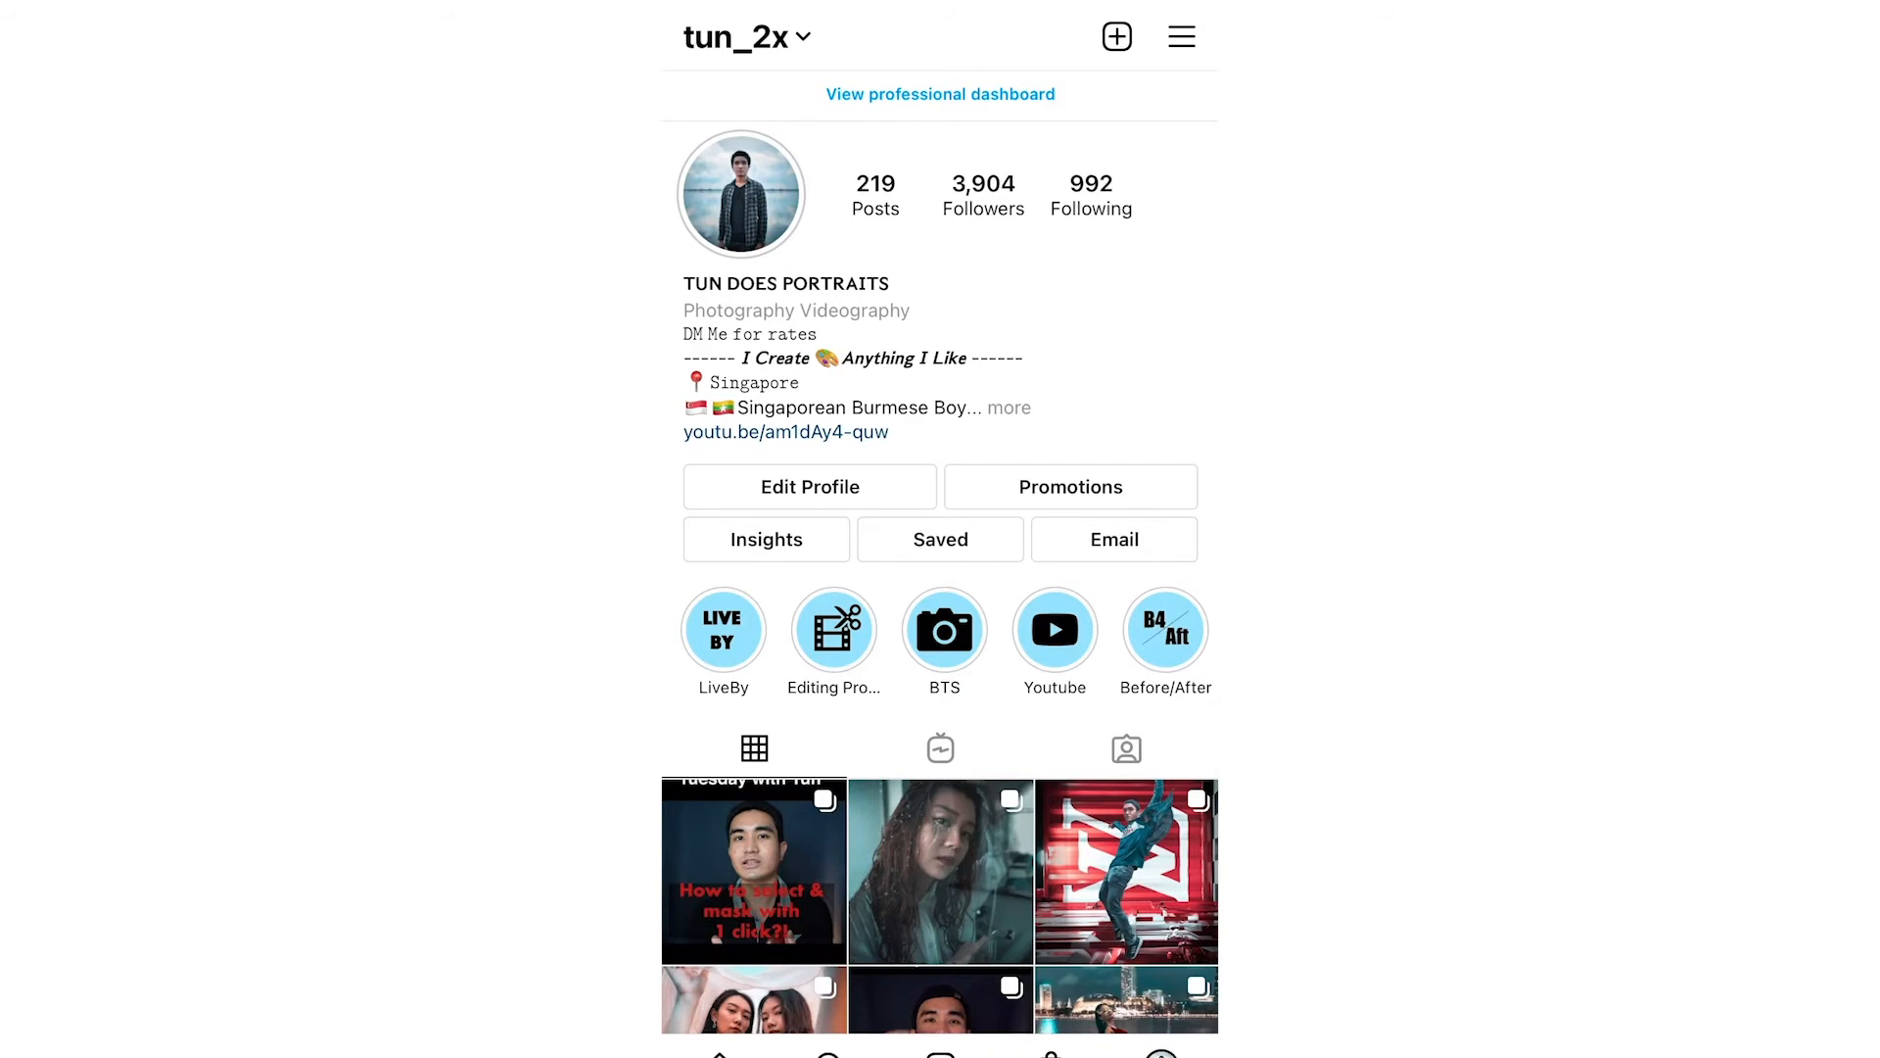
pyautogui.scroll(-15, 940, 587)
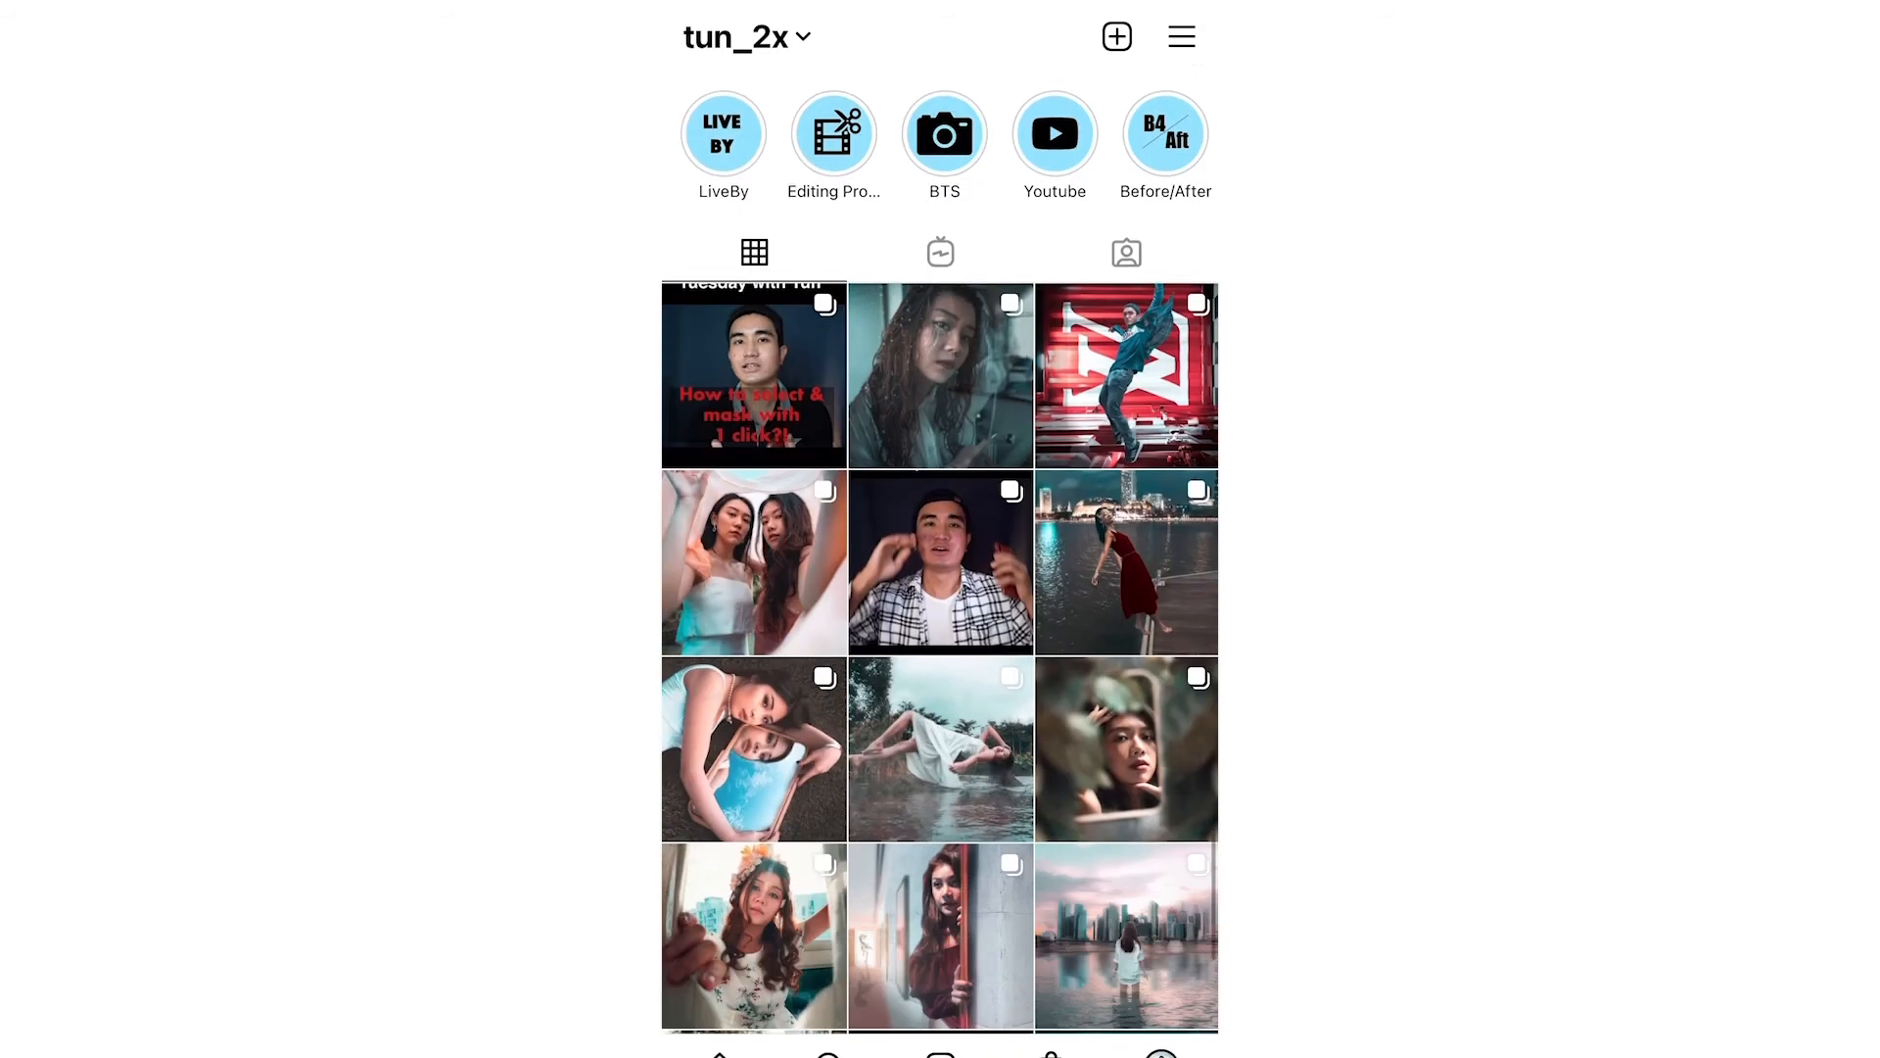
pyautogui.scroll(-15, 940, 588)
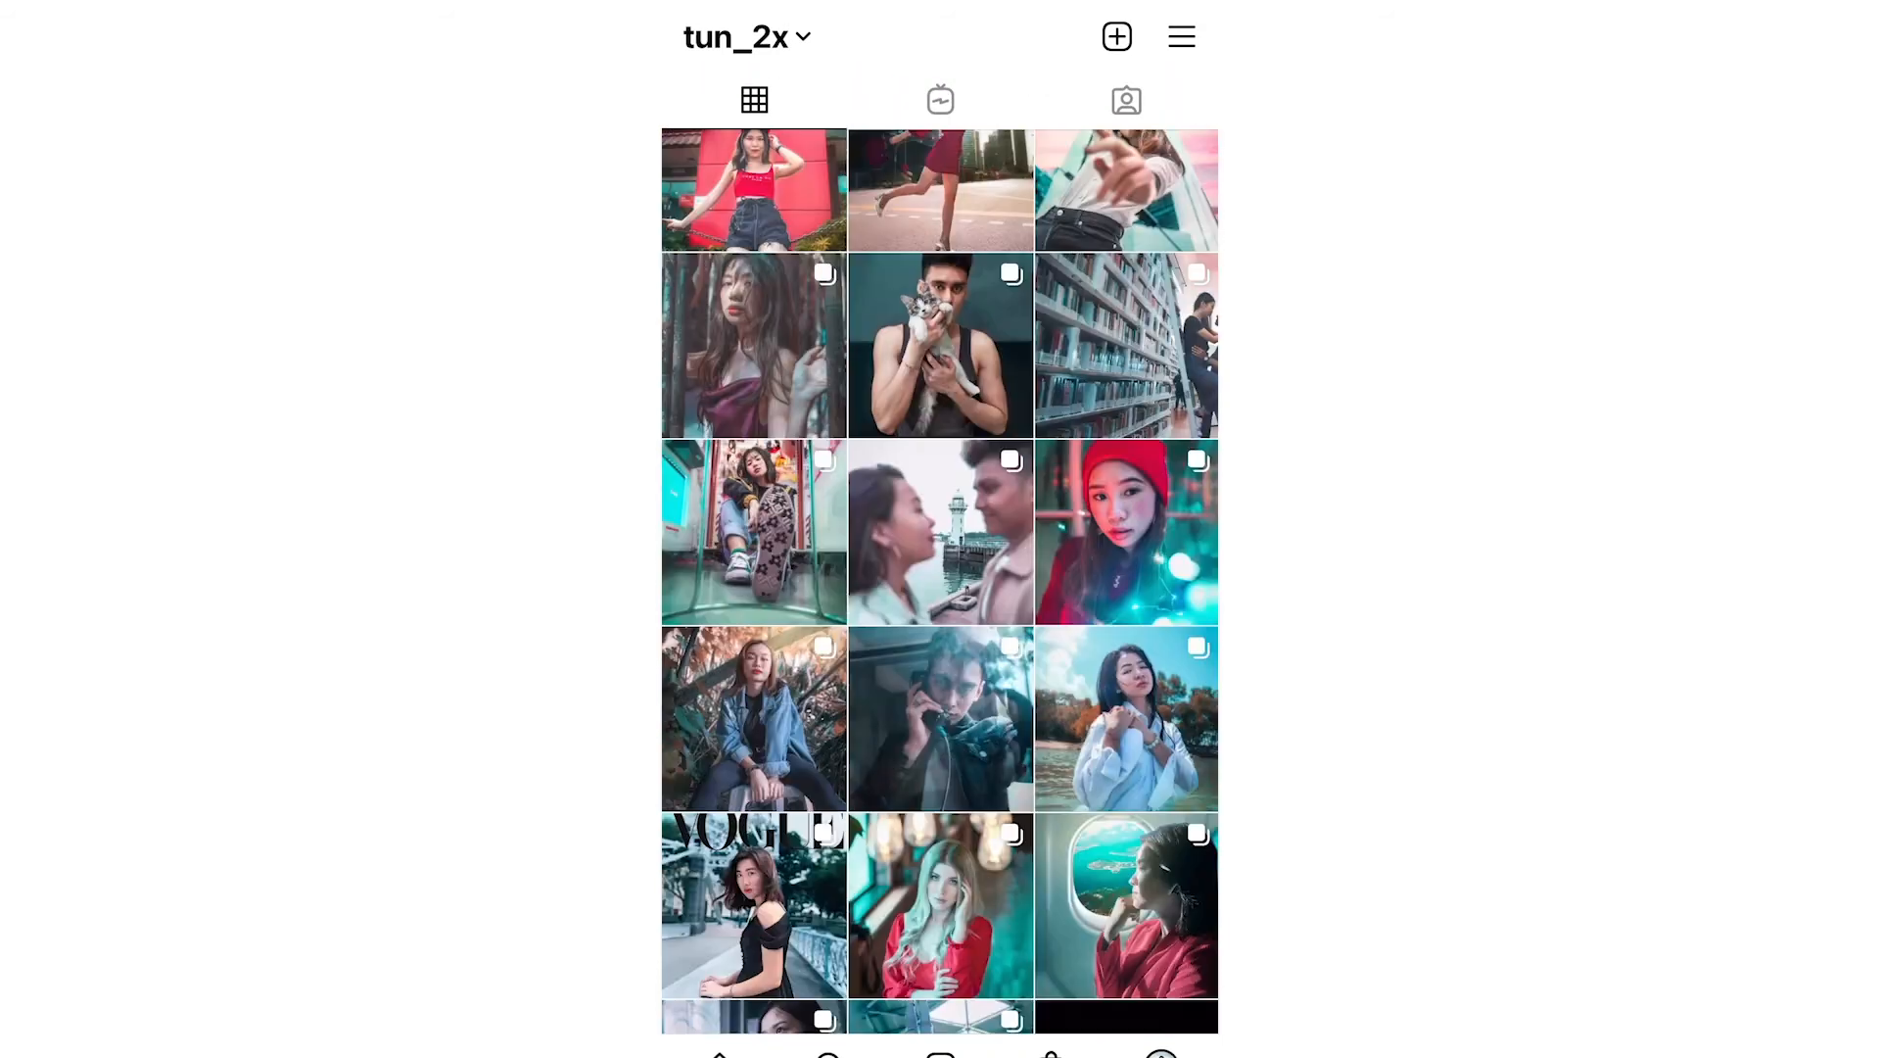
pyautogui.scroll(-15, 940, 587)
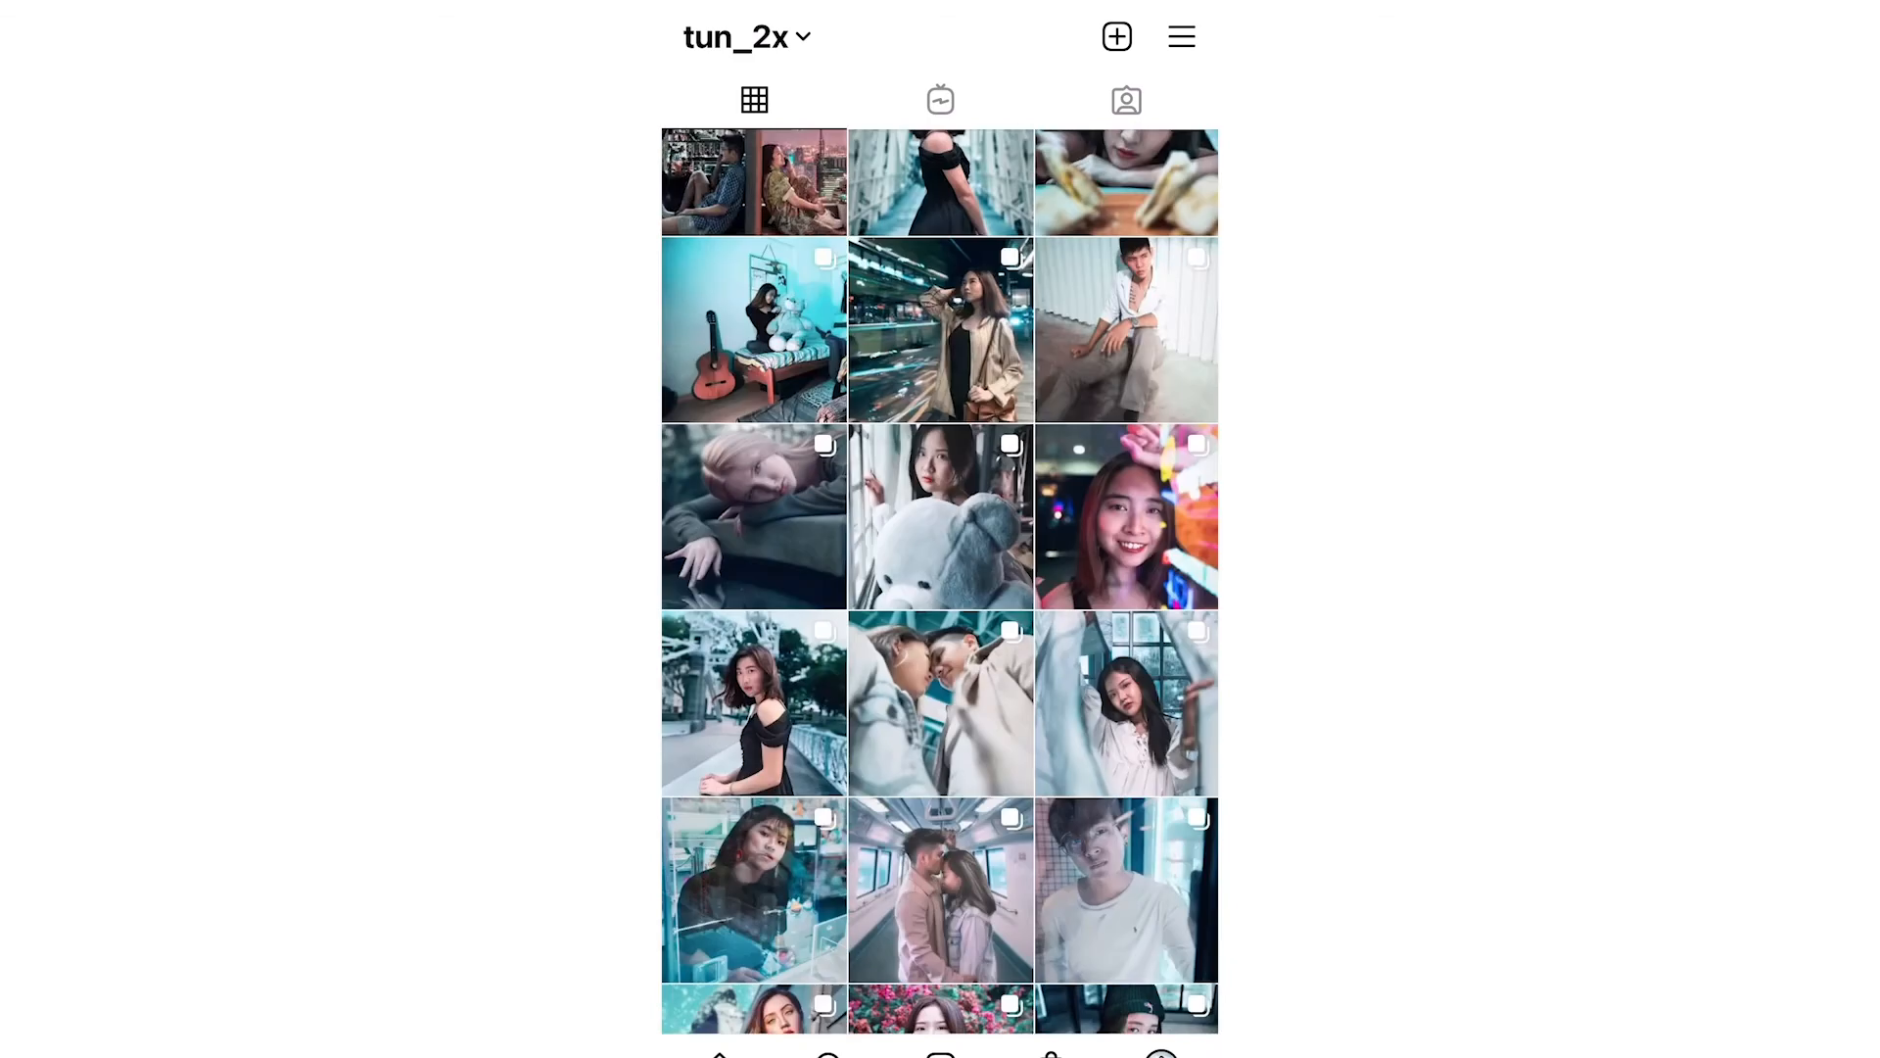